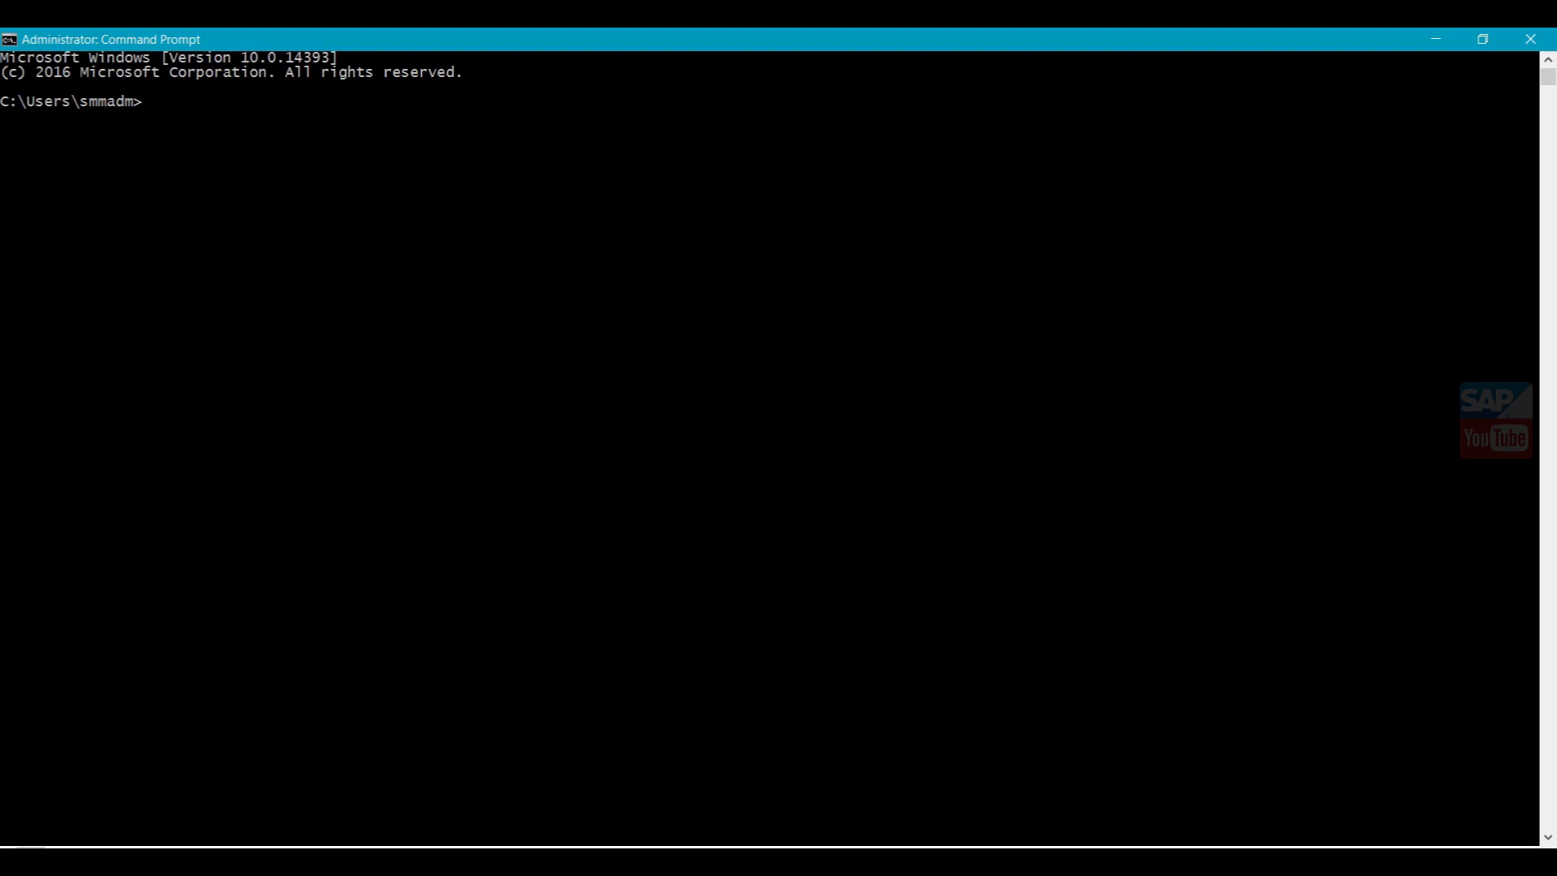
Step: Switch to File Explorer and open the Share Knowledge SAP folder on the Swap (D:) drive
{"action": "left_click", "coordinate": [22, 862]}
{"action": "left_click", "coordinate": [560, 543]}
{"action": "left_click", "coordinate": [77, 462]}
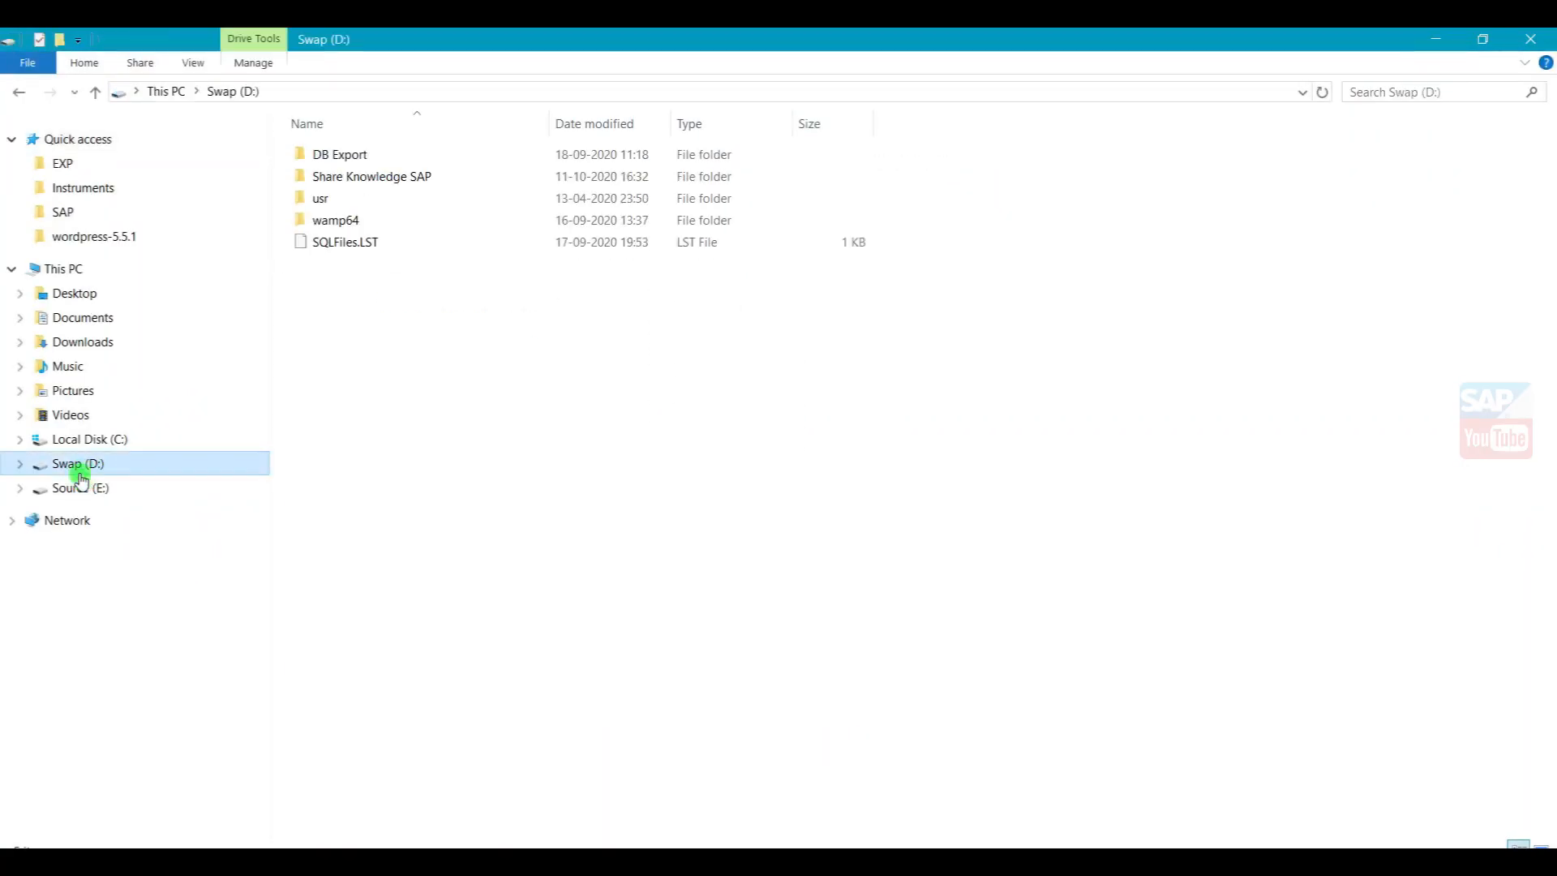
{"action": "left_click", "coordinate": [351, 179]}
{"action": "double_click", "coordinate": [351, 178]}
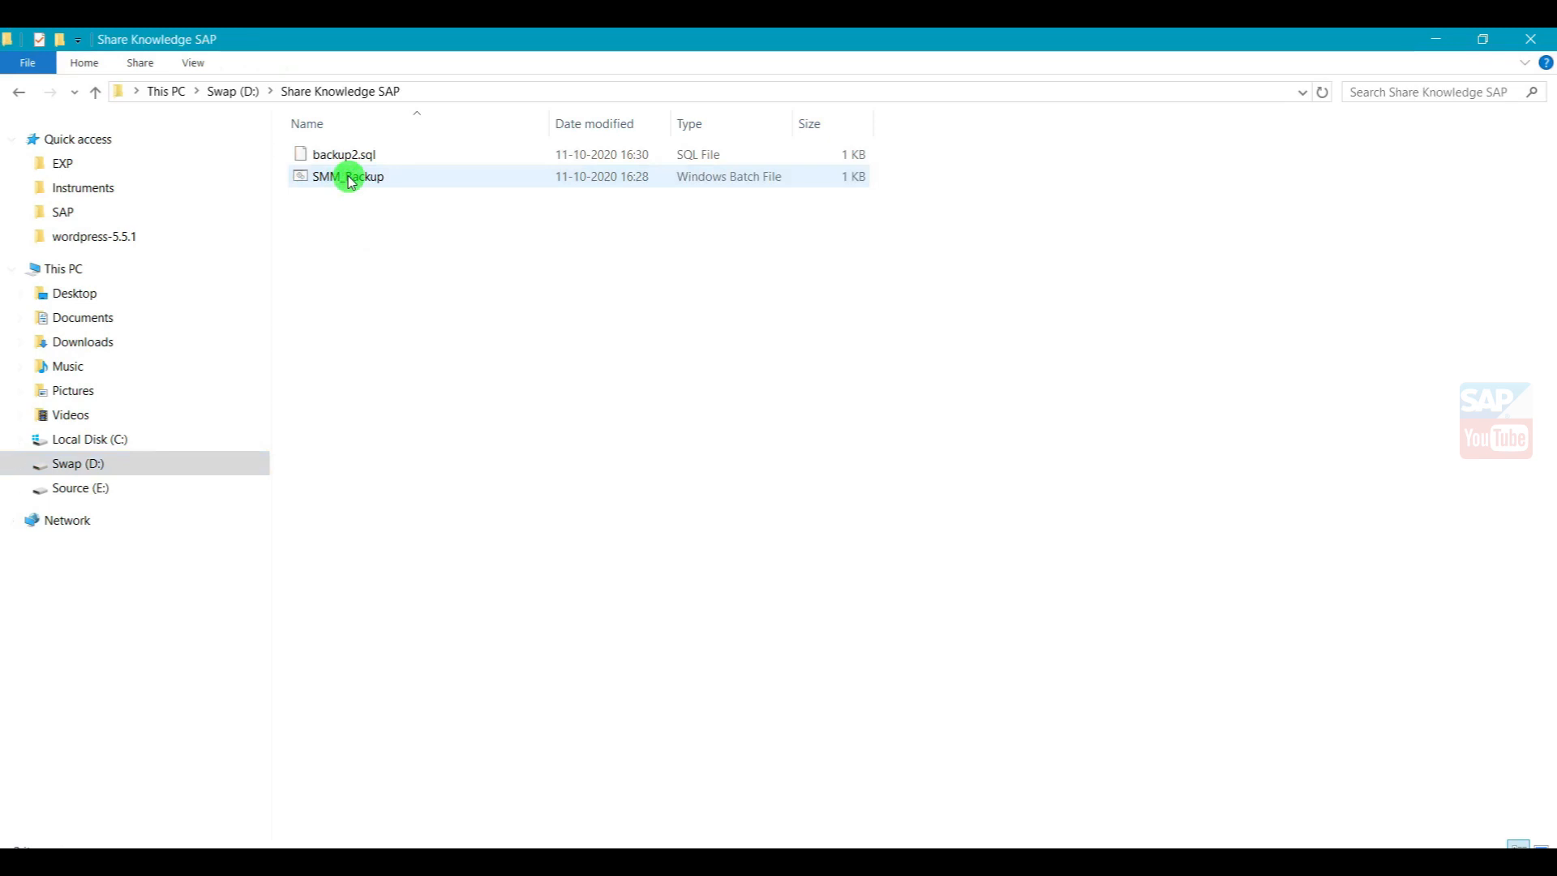
Step: Open the backup2.sql script in Notepad
{"action": "right_click", "coordinate": [358, 155]}
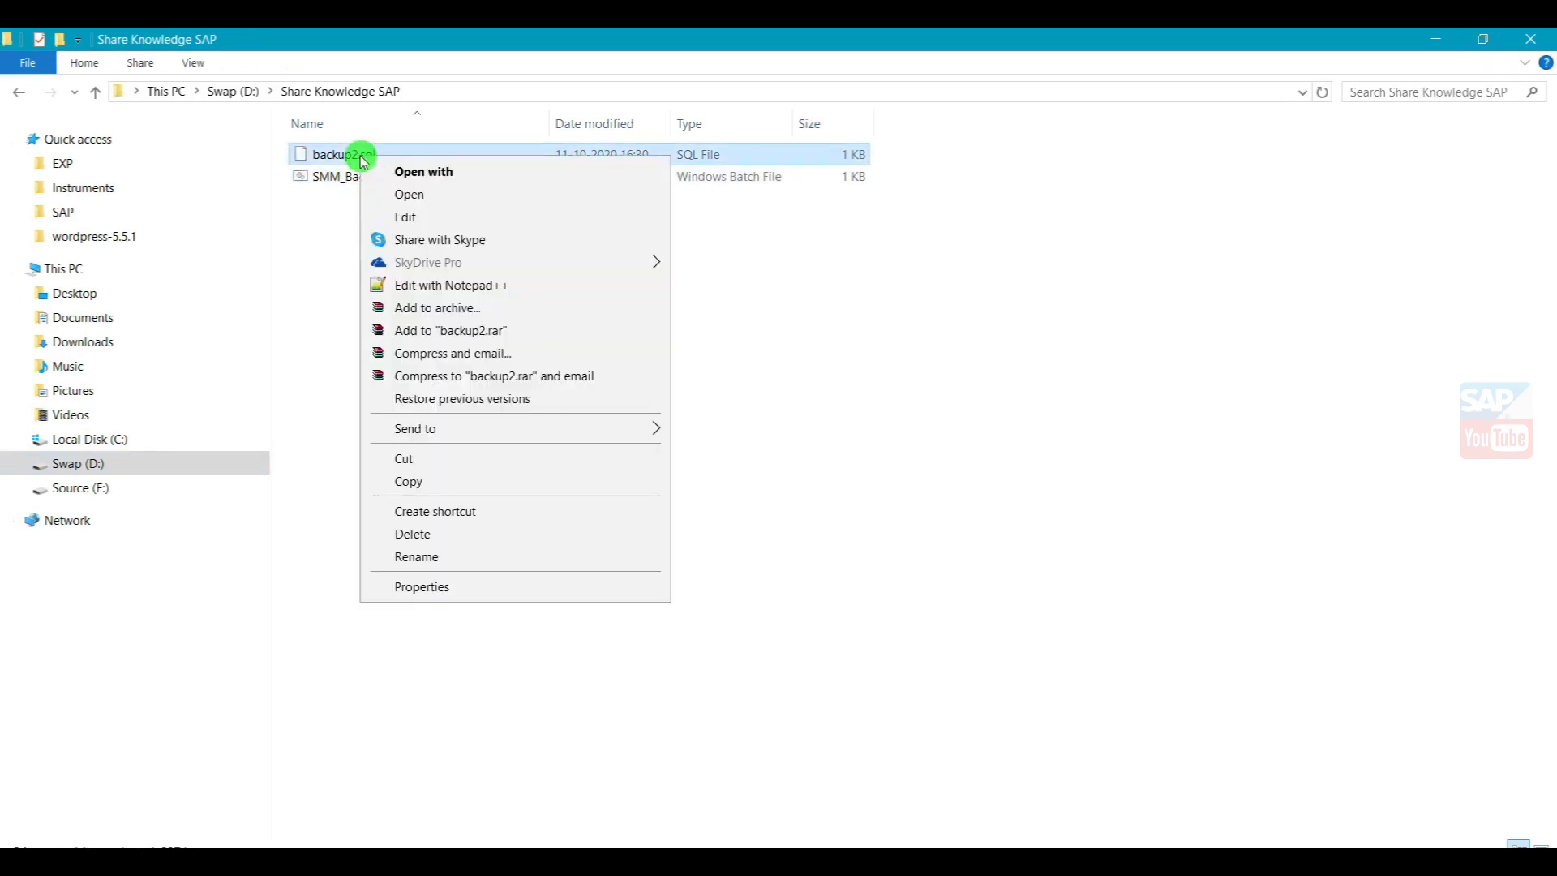
{"action": "left_click", "coordinate": [401, 195]}
{"action": "double_click", "coordinate": [523, 181]}
{"action": "left_click", "coordinate": [527, 194]}
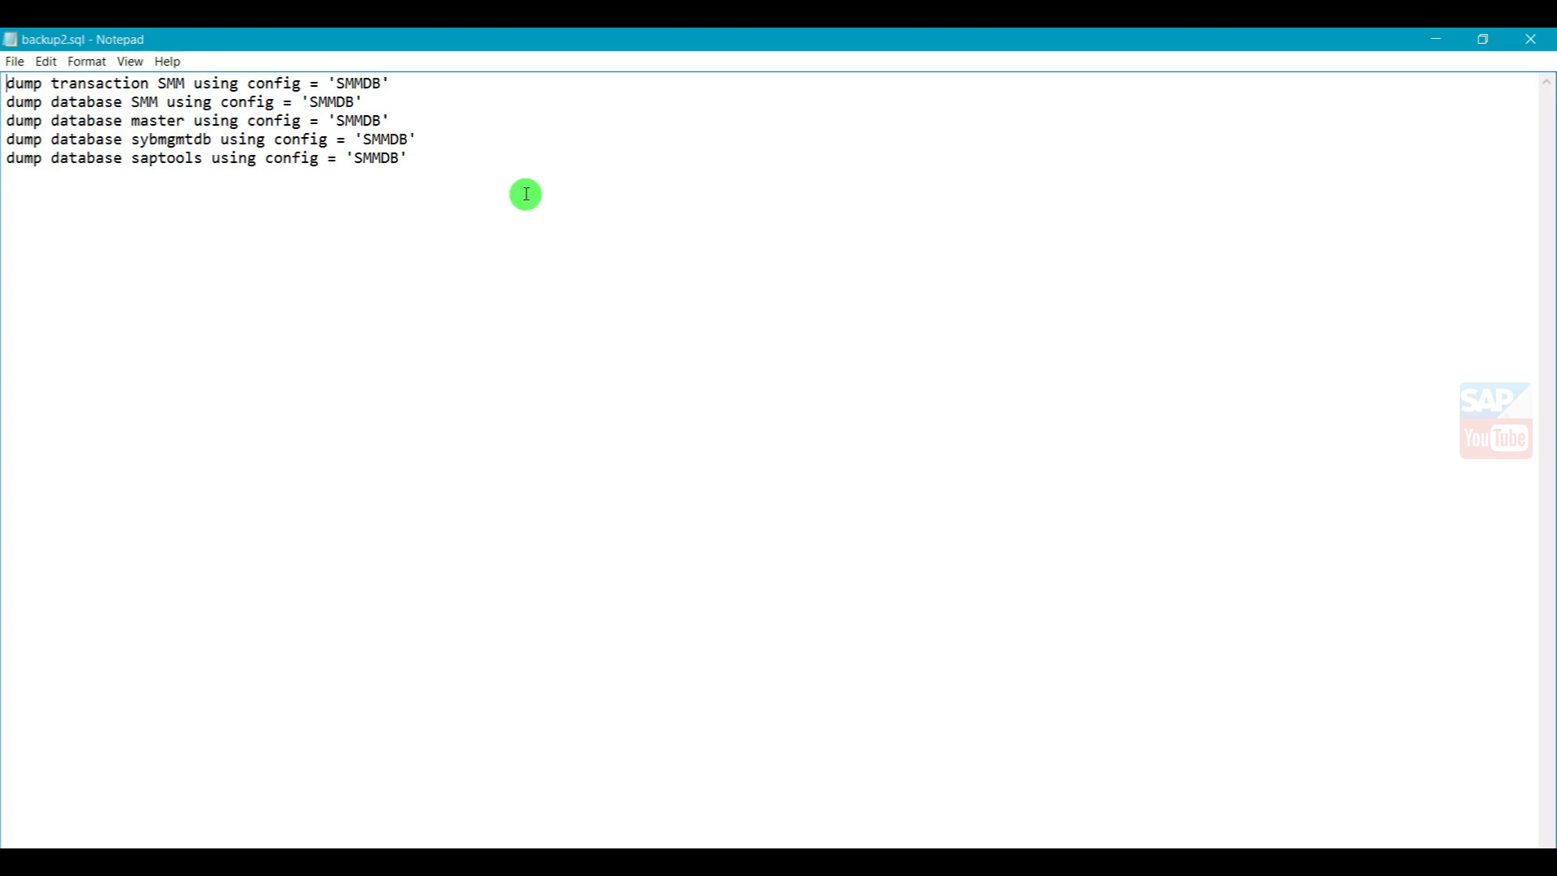
Step: Examine the dump commands for the SMM, master, sybmgmtdb and saptools databases in backup2.sql
{"action": "left_click", "coordinate": [7, 83]}
{"action": "left_click_drag", "start_coordinate": [6, 82], "coordinate": [446, 165]}
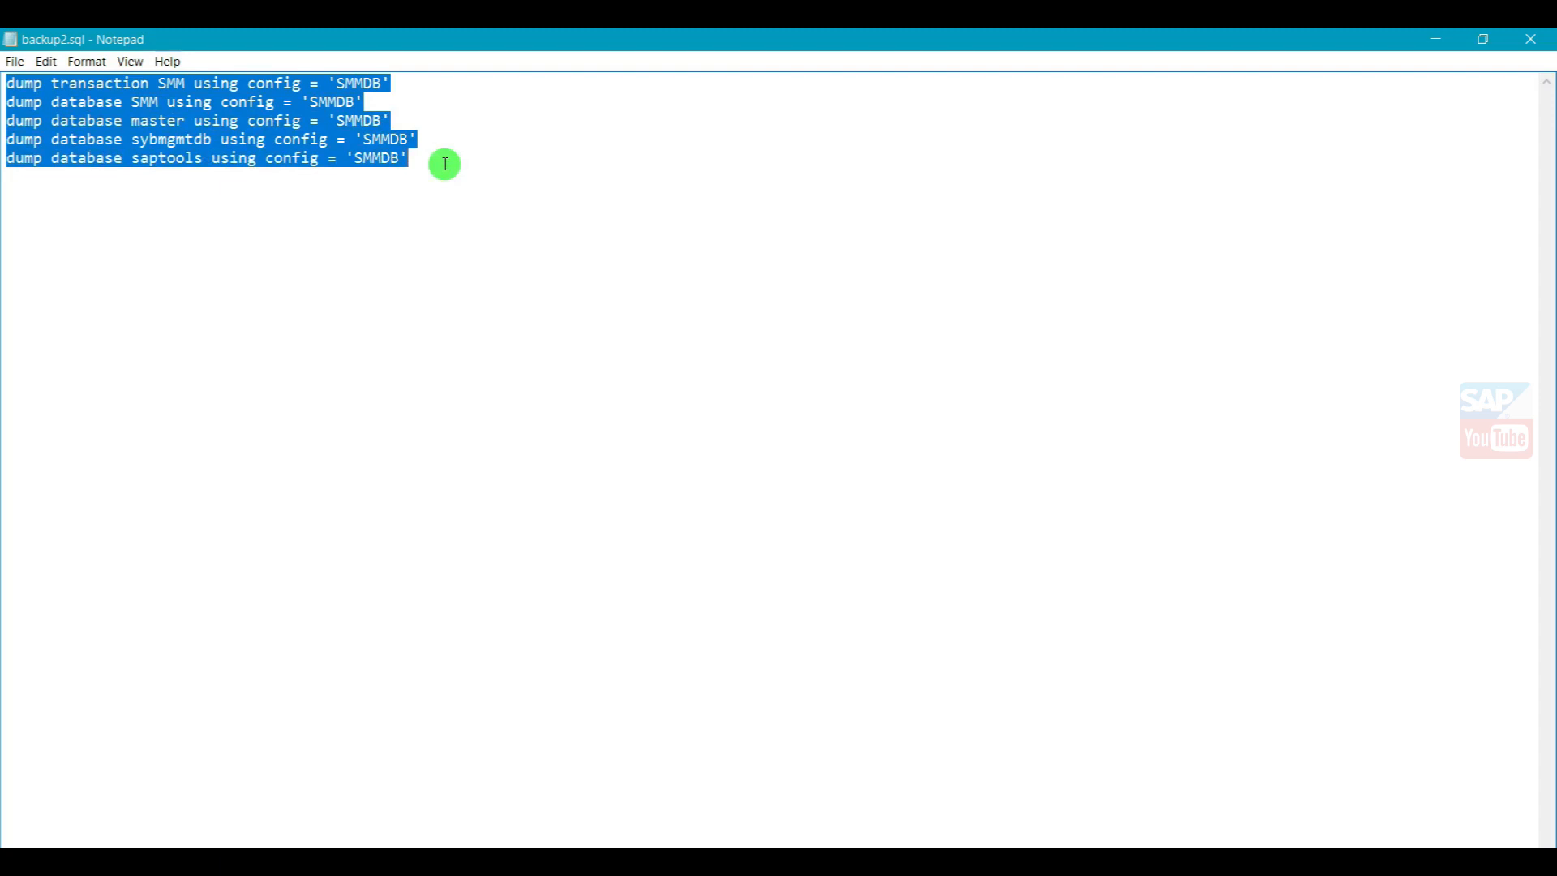
{"action": "key", "text": "alt+Tab"}
{"action": "key", "text": "alt+Tab"}
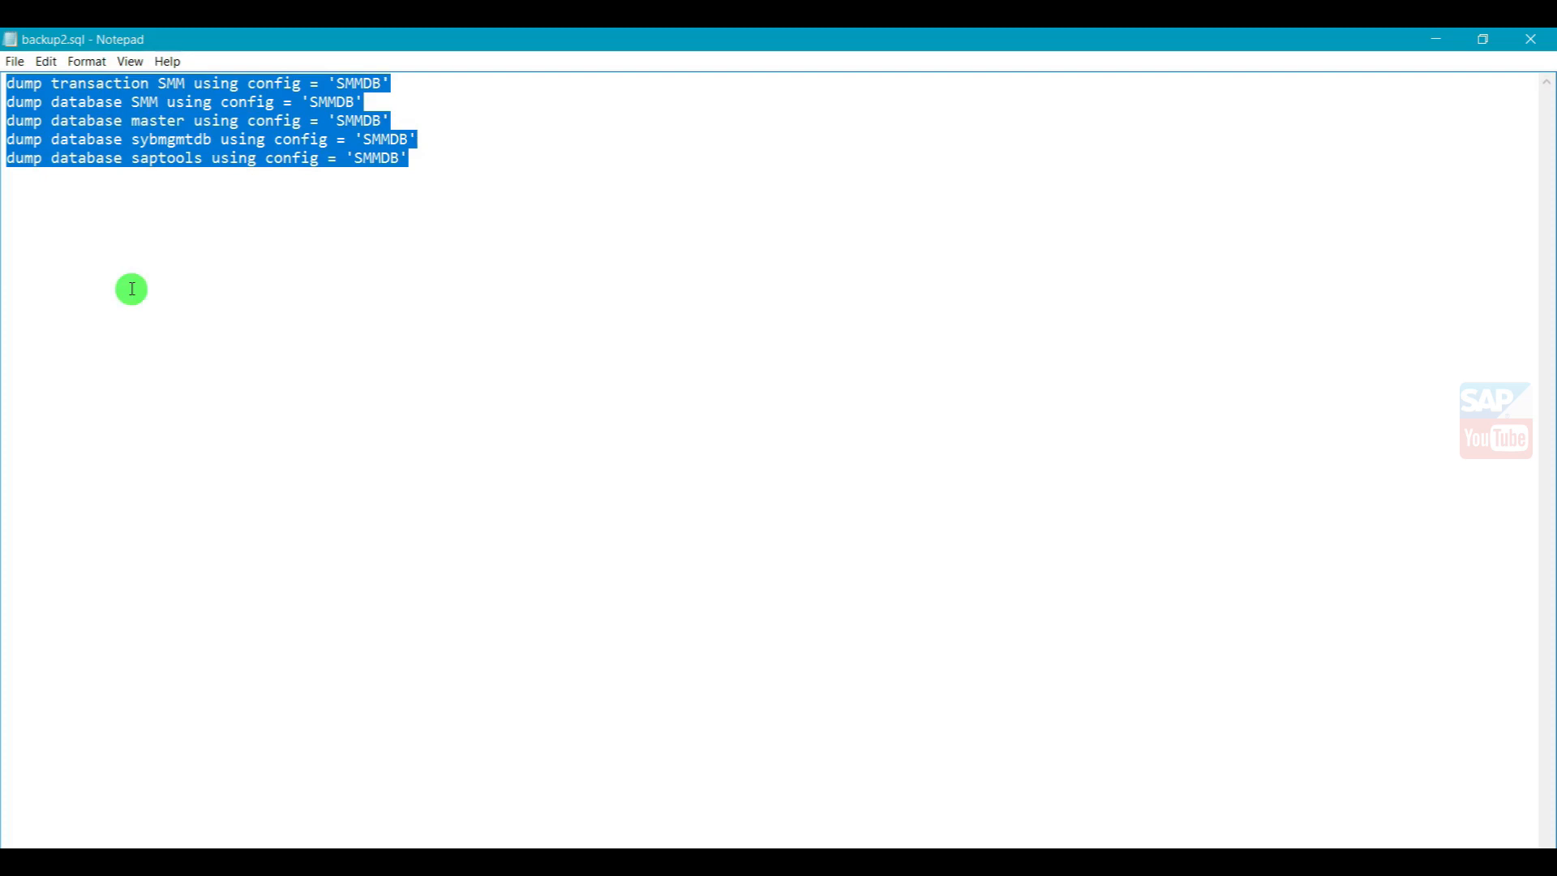
{"action": "left_click", "coordinate": [132, 288]}
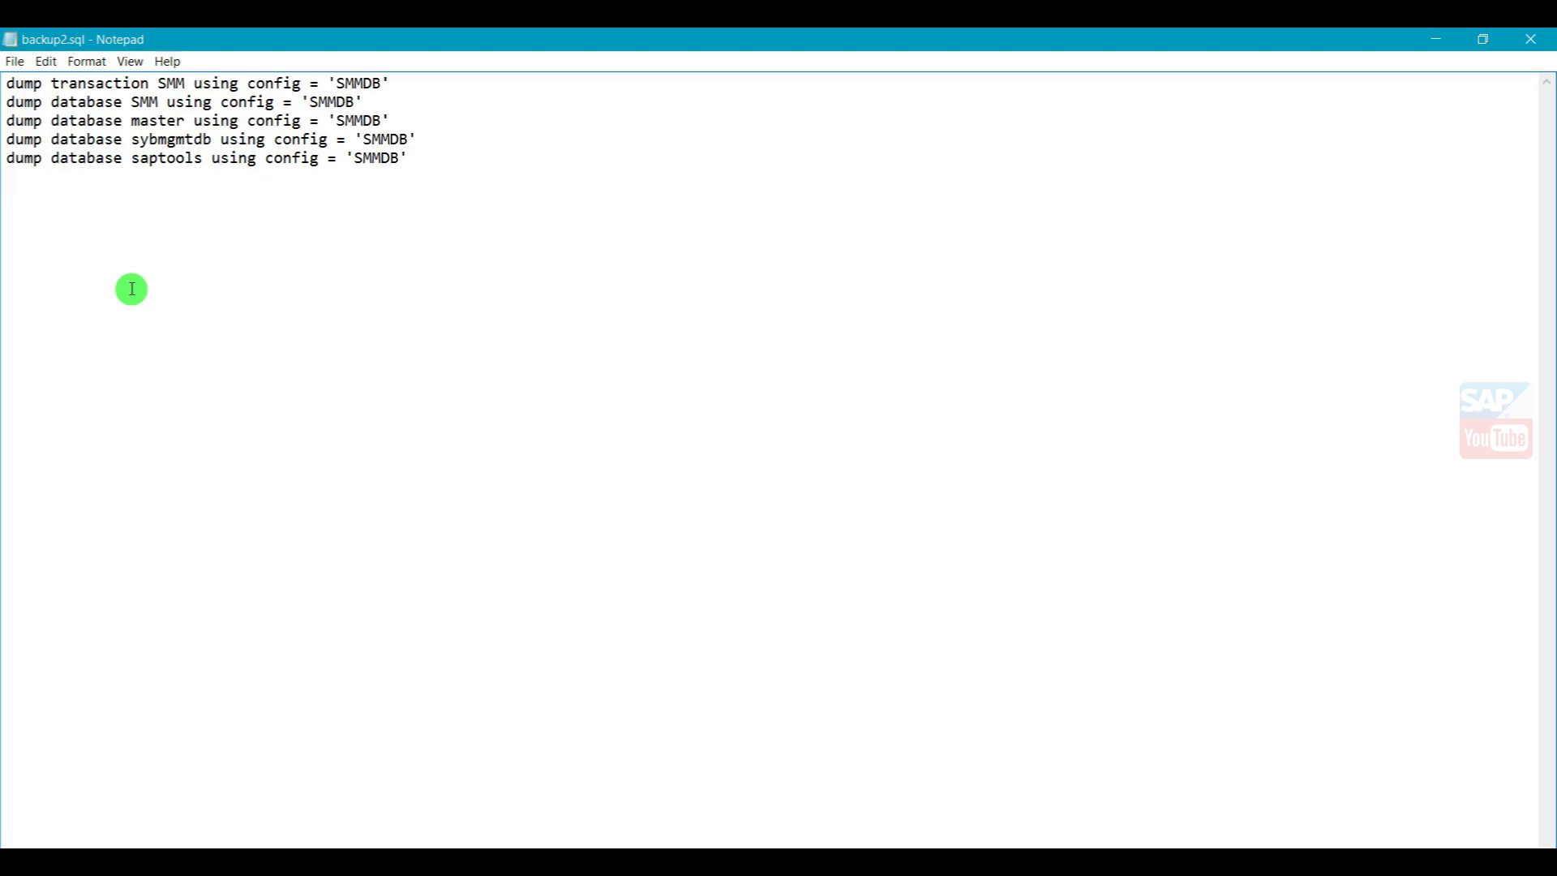
{"action": "left_click_drag", "start_coordinate": [6, 83], "coordinate": [394, 228]}
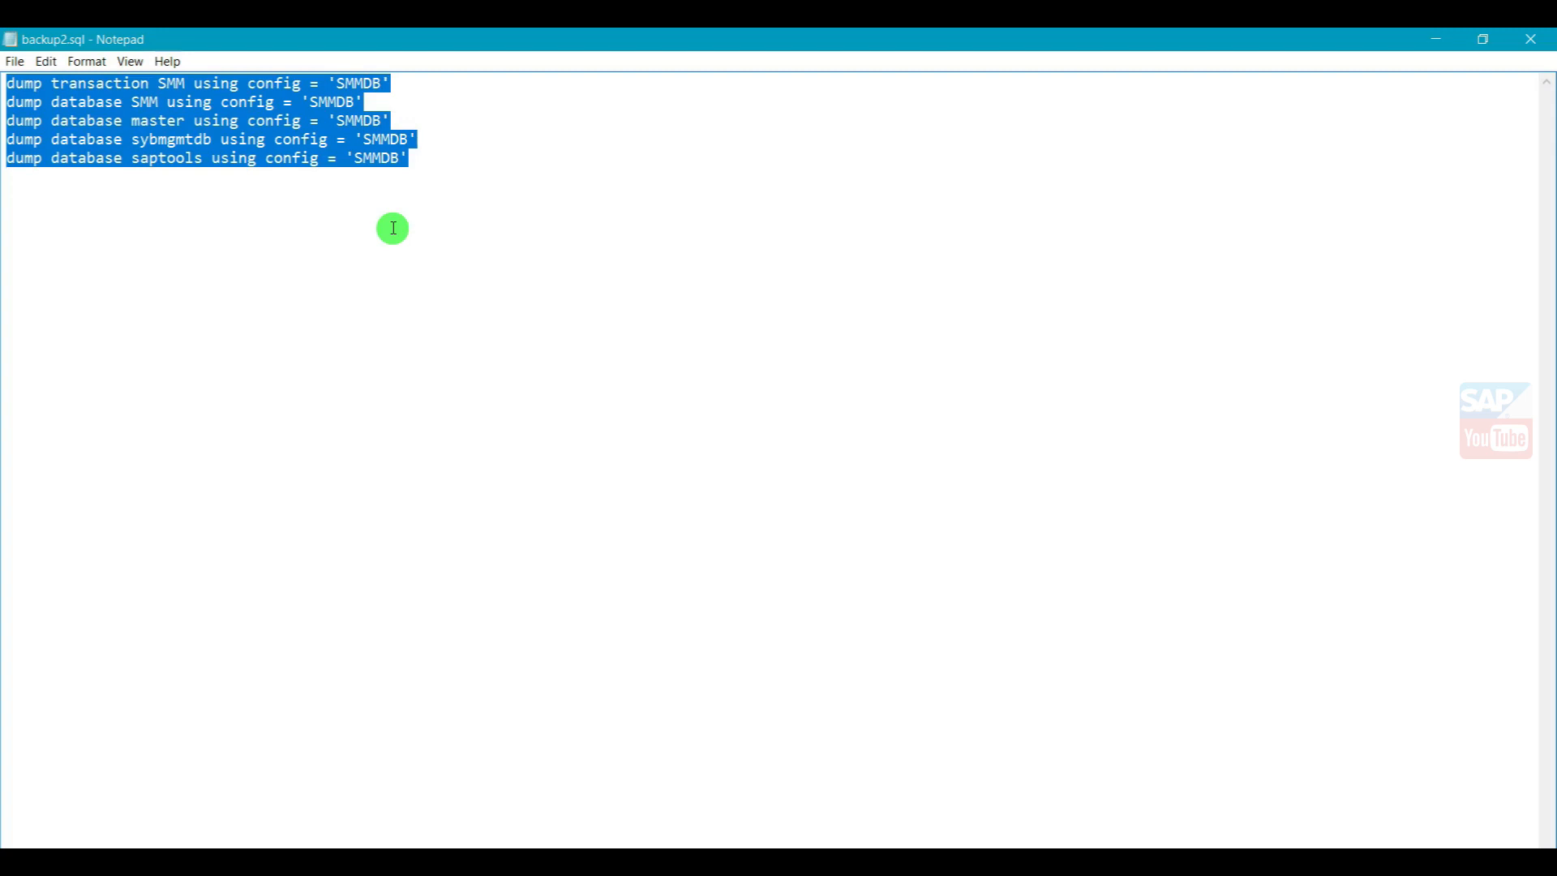
{"action": "left_click", "coordinate": [393, 228]}
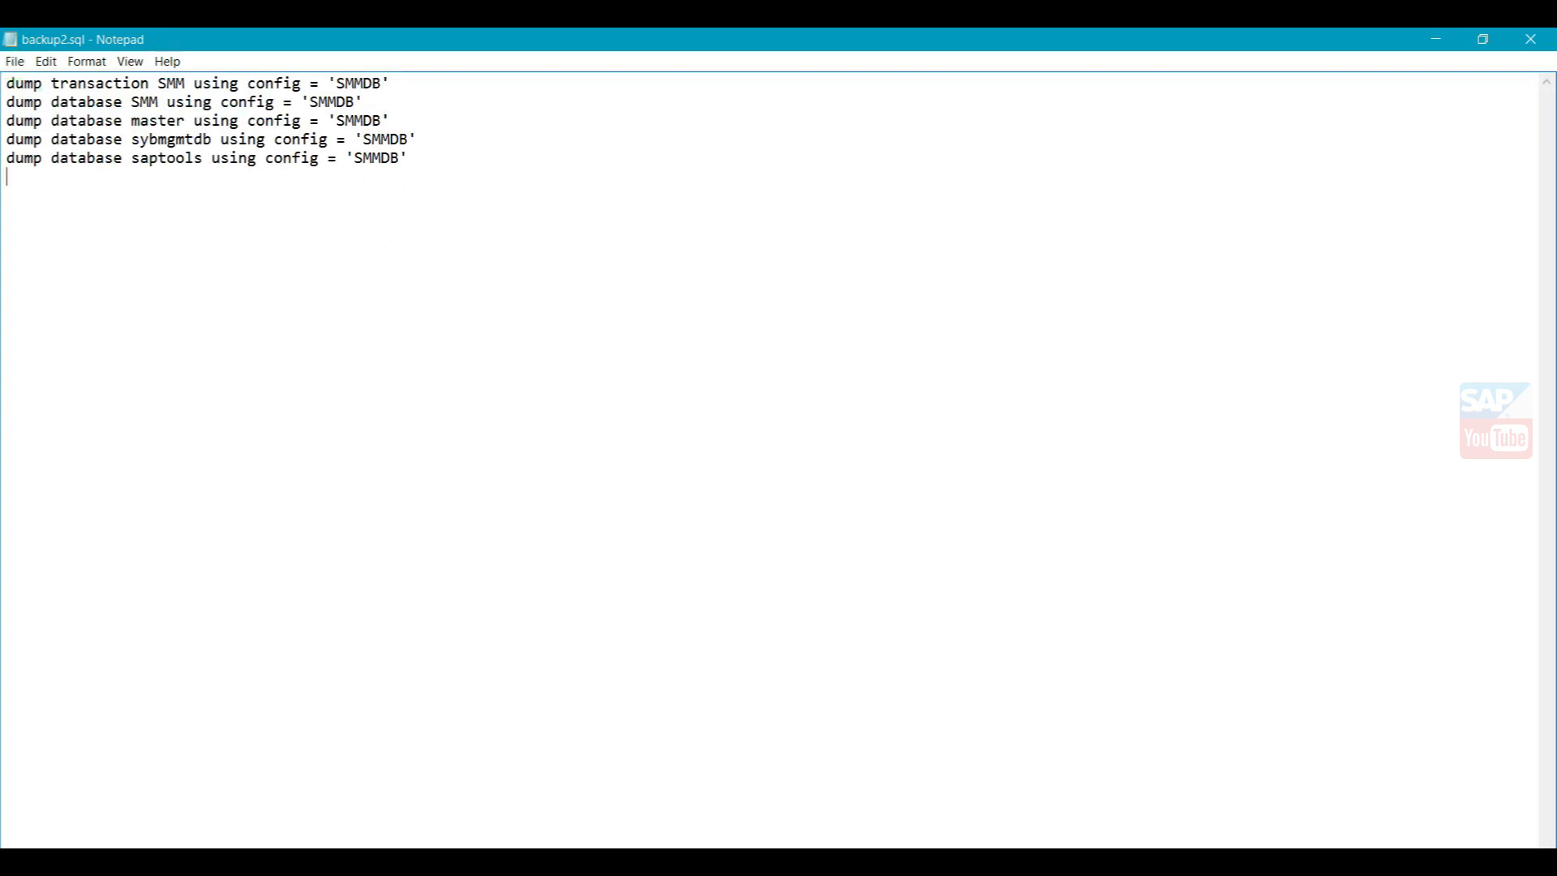
Step: Copy all the dump commands from backup2.sql into a new blank Notepad document
{"action": "left_click", "coordinate": [18, 861]}
{"action": "left_click", "coordinate": [130, 314]}
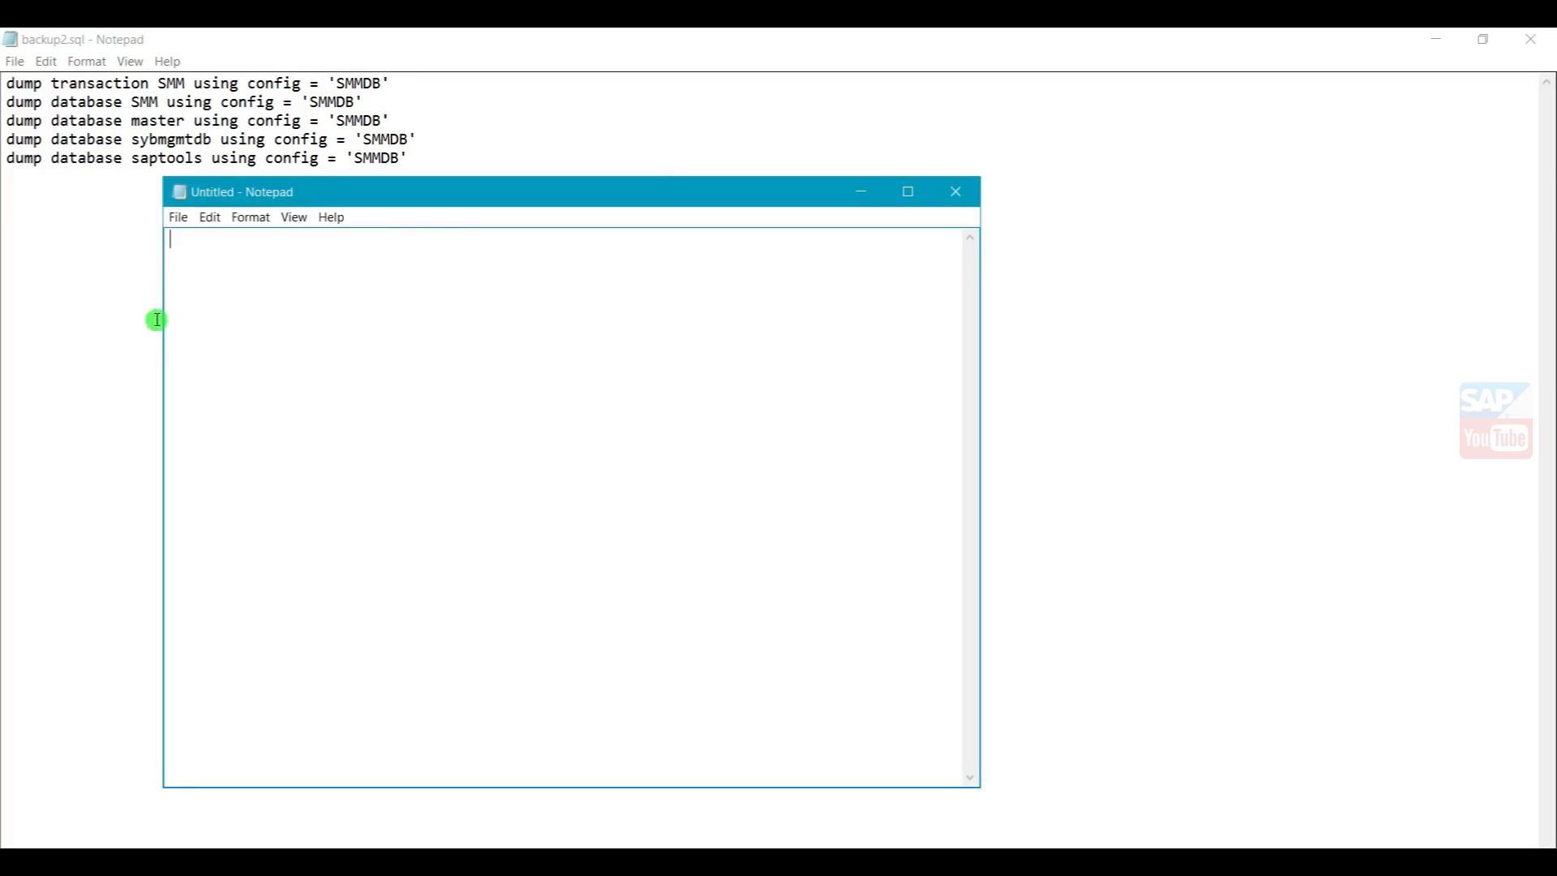
{"action": "left_click_drag", "start_coordinate": [706, 201], "coordinate": [980, 223]}
{"action": "left_click", "coordinate": [277, 246]}
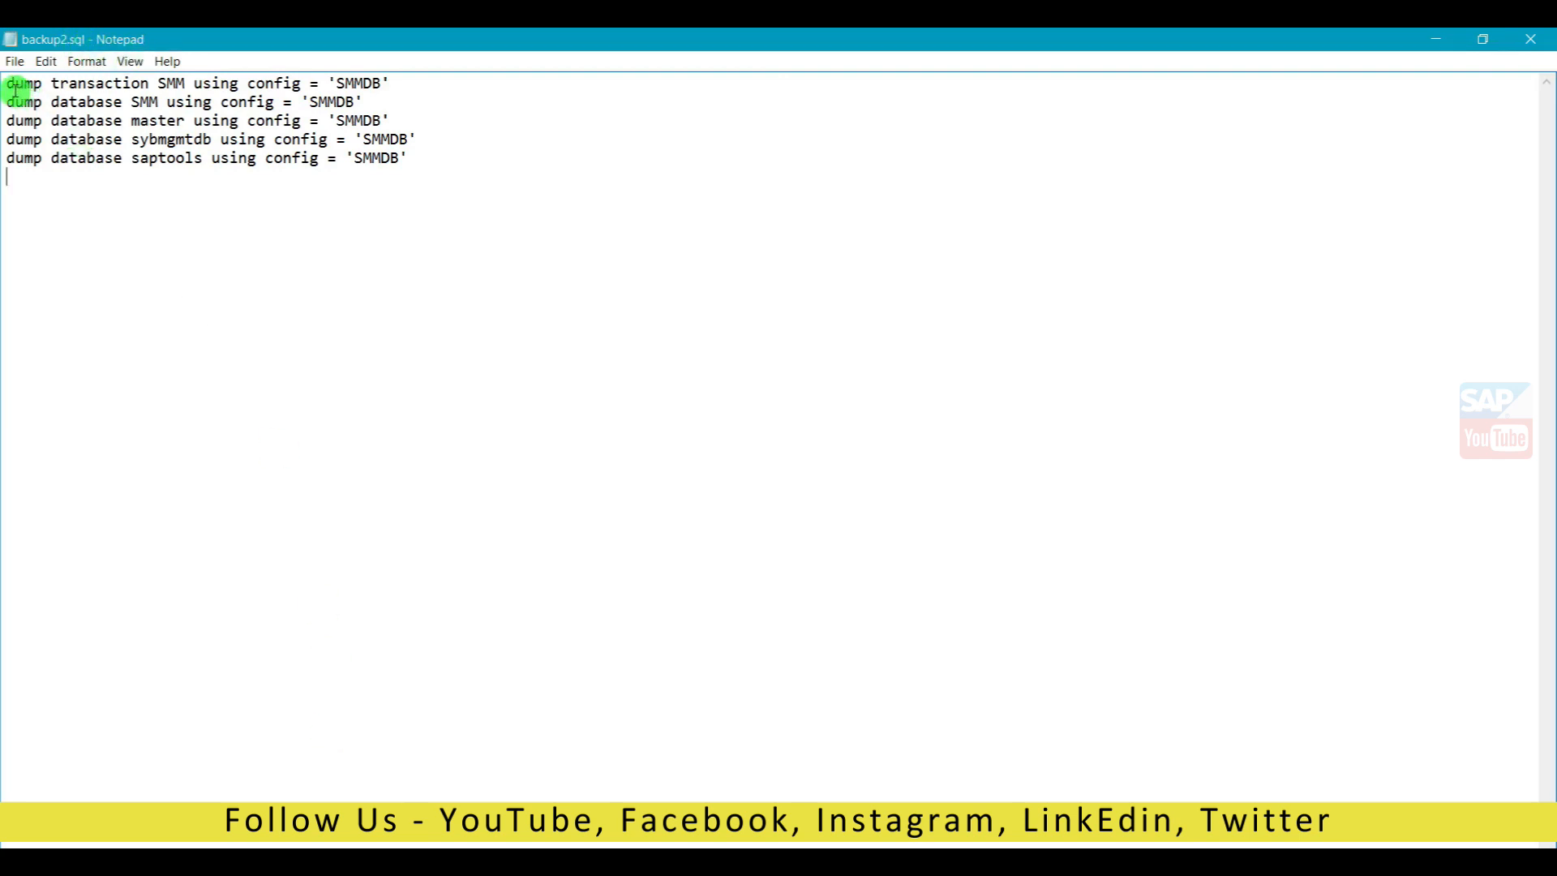
{"action": "left_click_drag", "start_coordinate": [6, 82], "coordinate": [503, 274]}
{"action": "key", "text": "ctrl+c"}
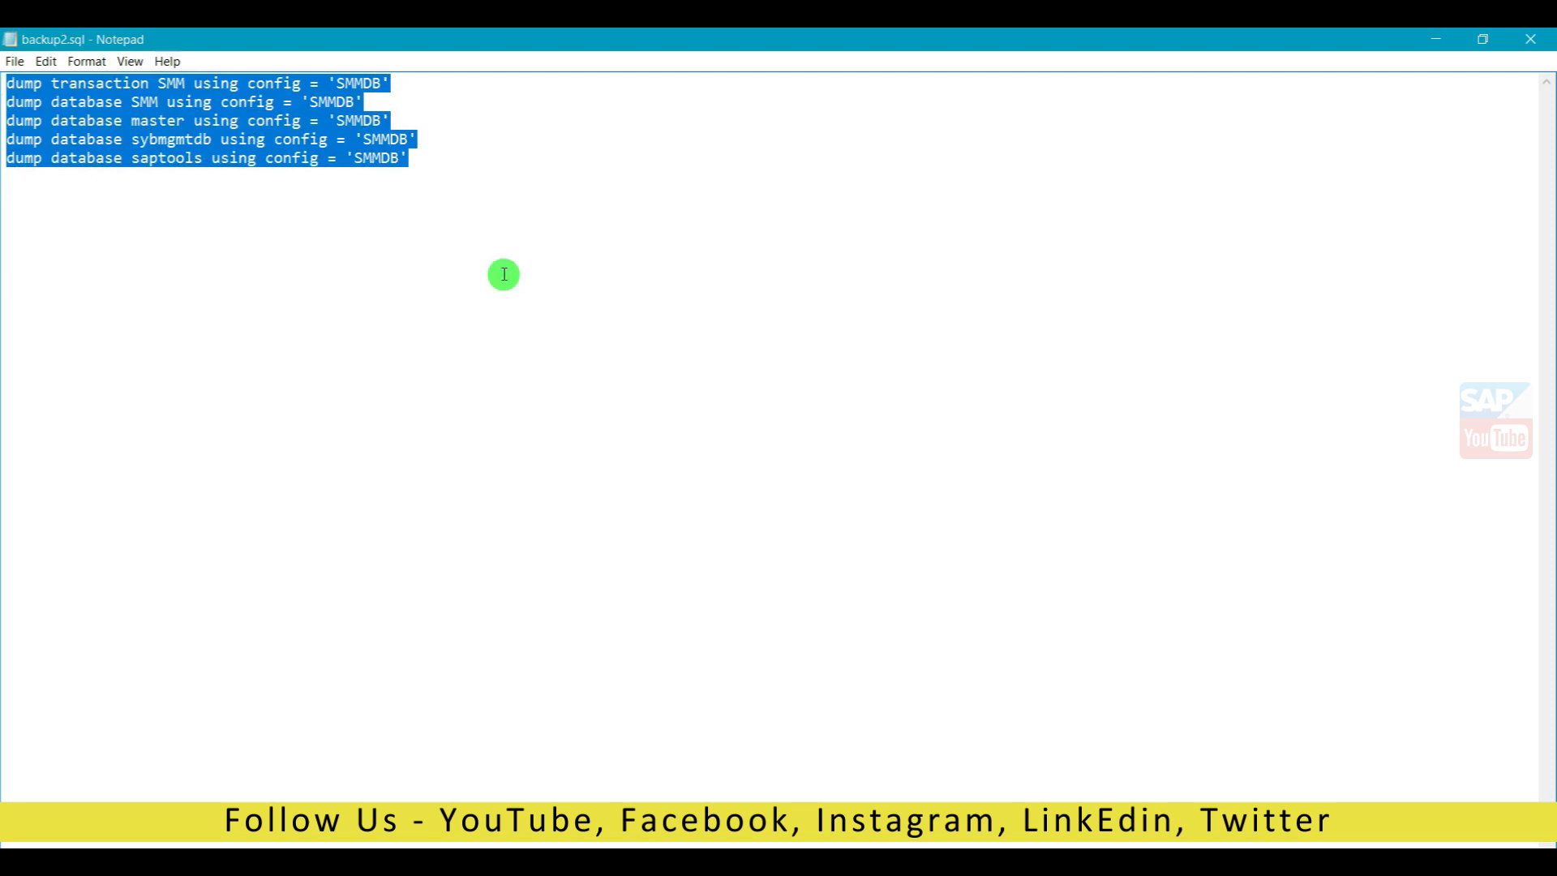
{"action": "left_click", "coordinate": [377, 861]}
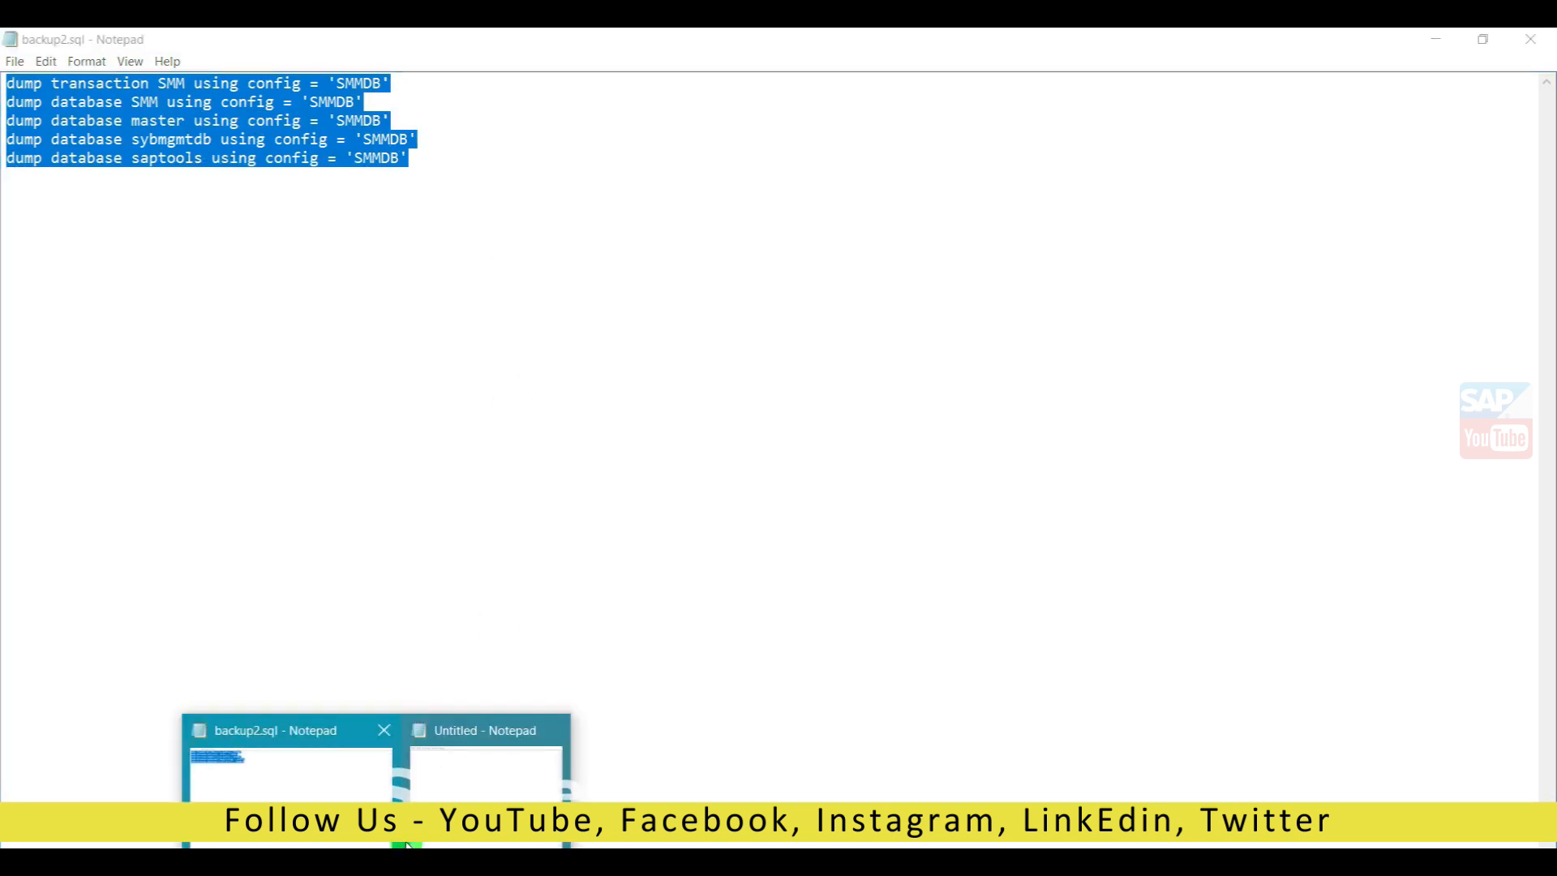
{"action": "left_click", "coordinate": [438, 803]}
{"action": "key", "text": "ctrl+v"}
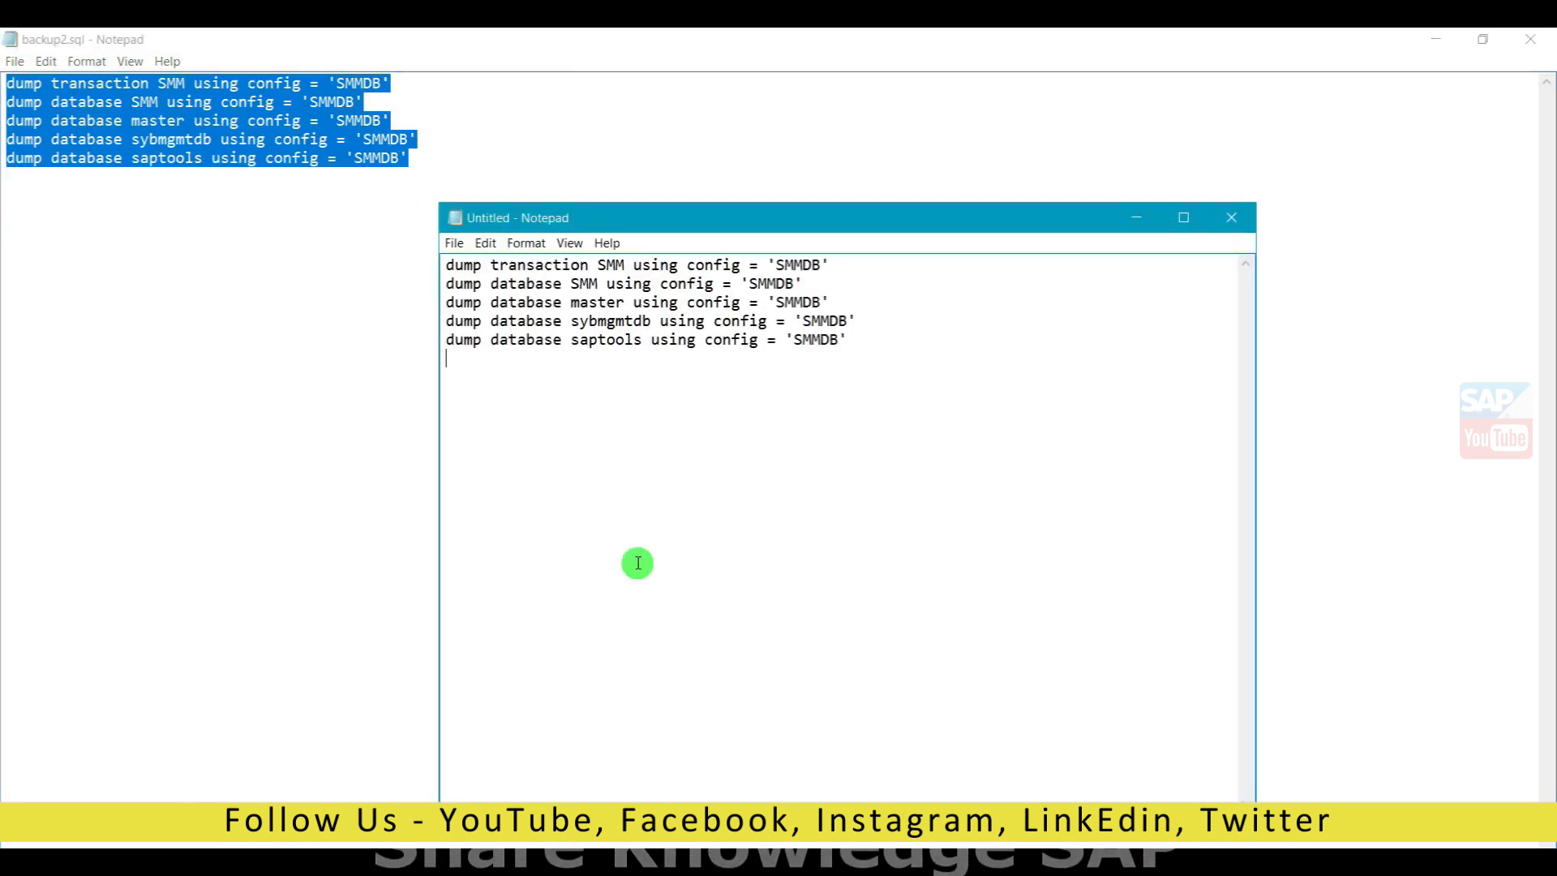
Step: Save the new document as backup.sql in D:\Share Knowledge SAP with file type All Files, and close both Notepad windows
{"action": "left_click", "coordinate": [458, 244]}
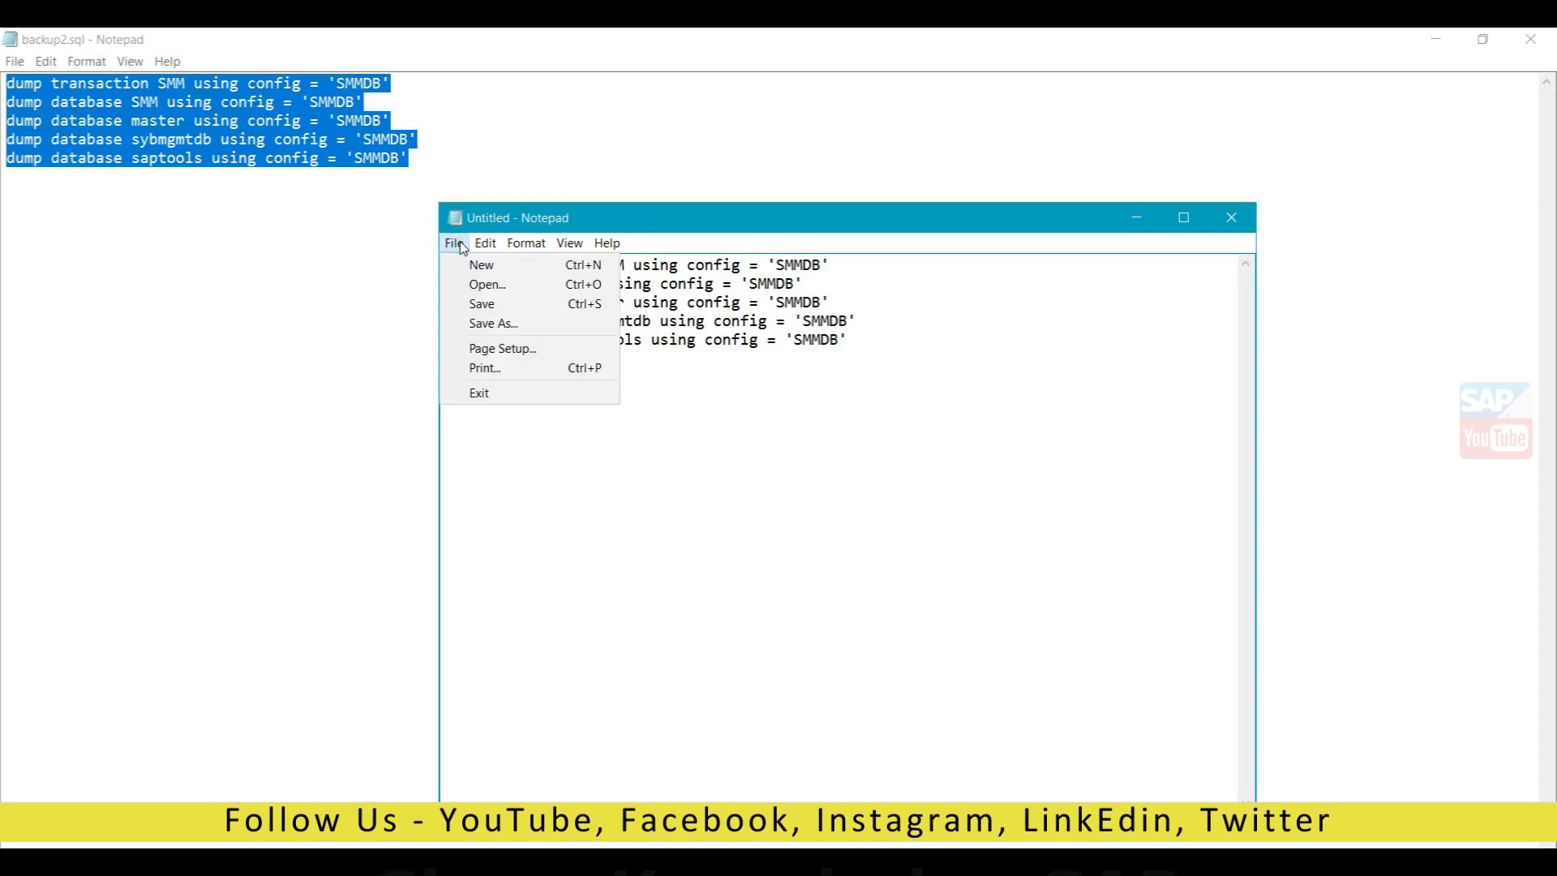
{"action": "left_click", "coordinate": [489, 323]}
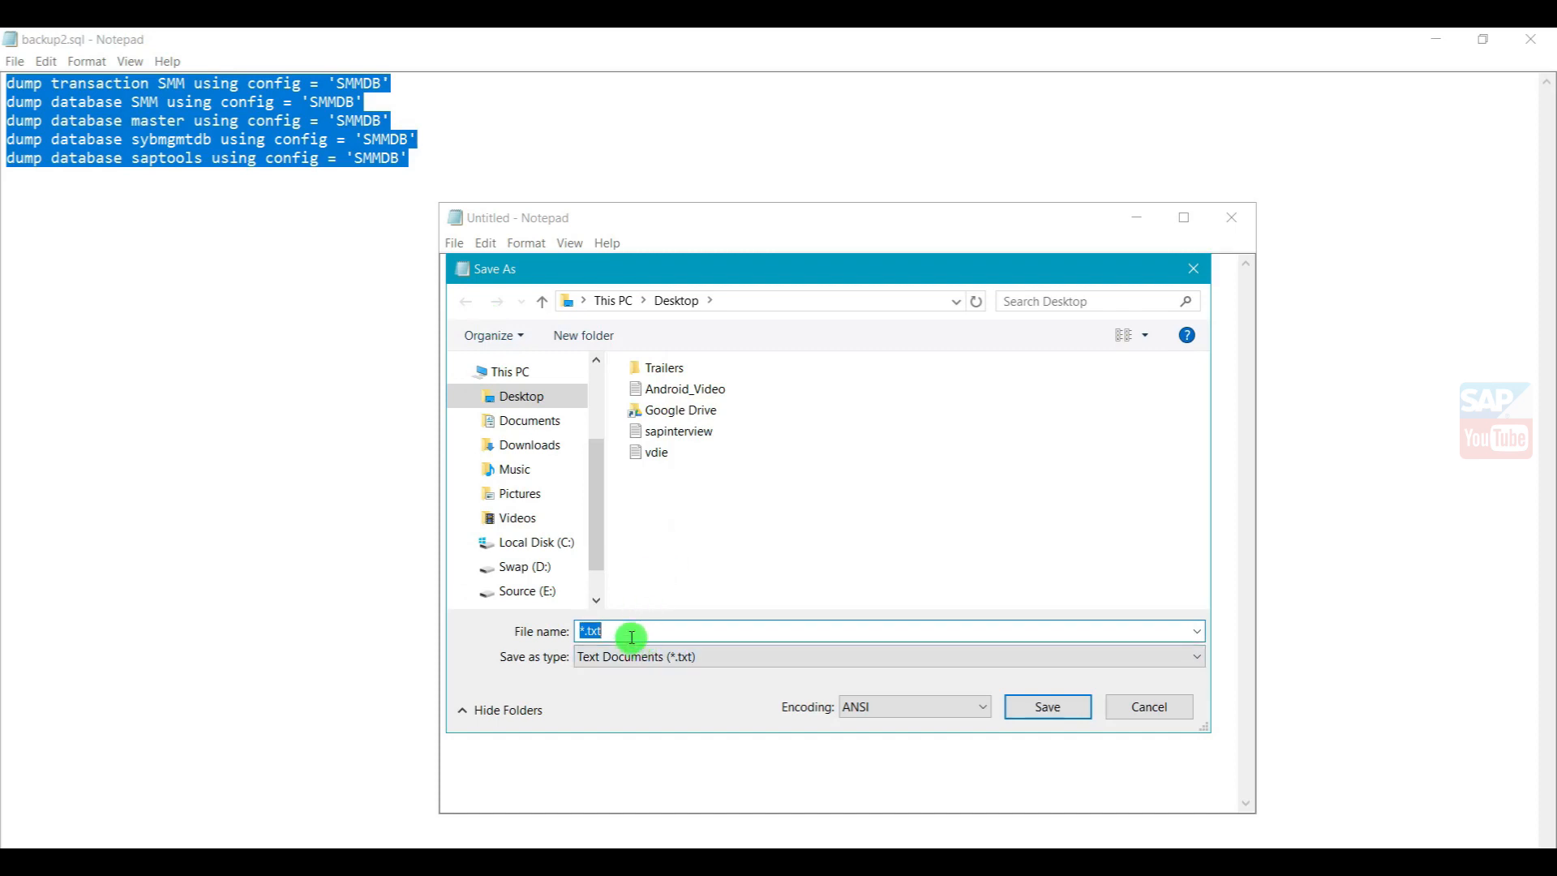
{"action": "left_click", "coordinate": [525, 566]}
{"action": "double_click", "coordinate": [676, 427]}
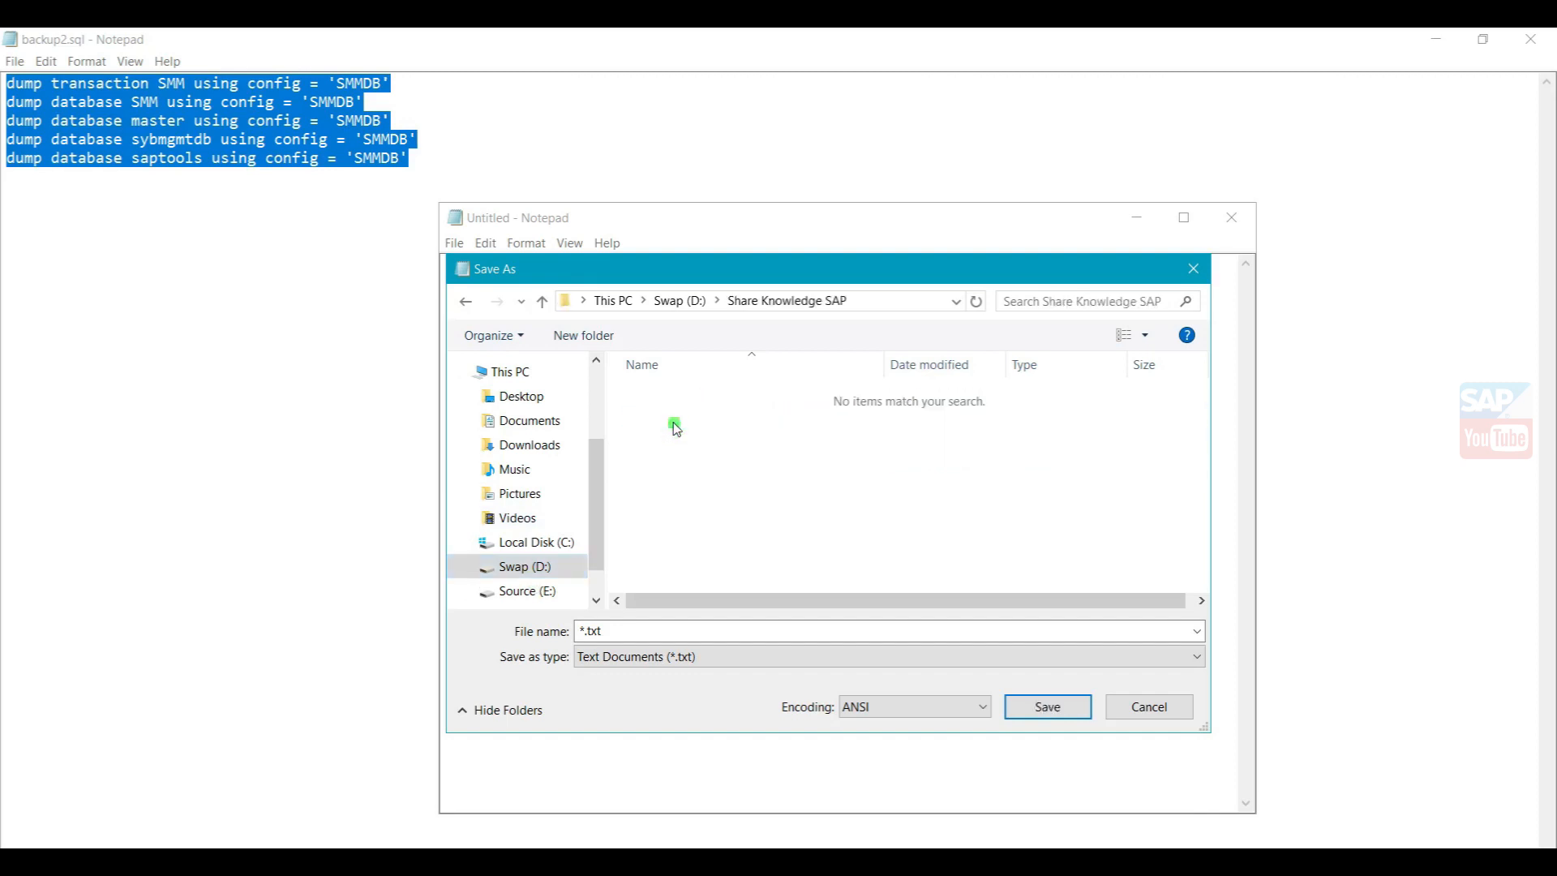
{"action": "double_click", "coordinate": [605, 632]}
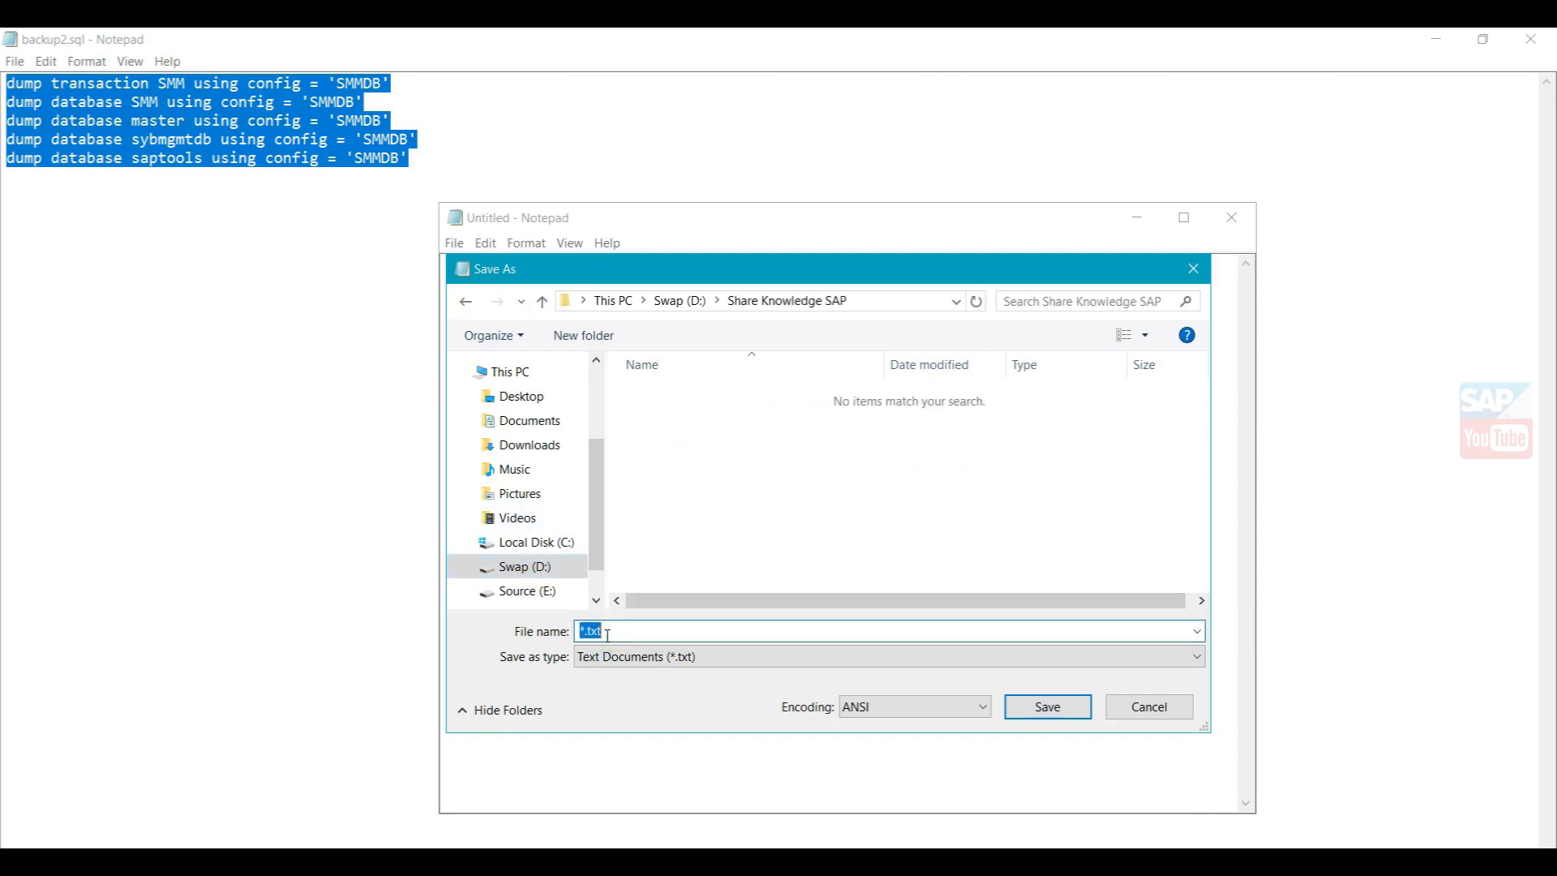
{"action": "type", "text": "backup"}
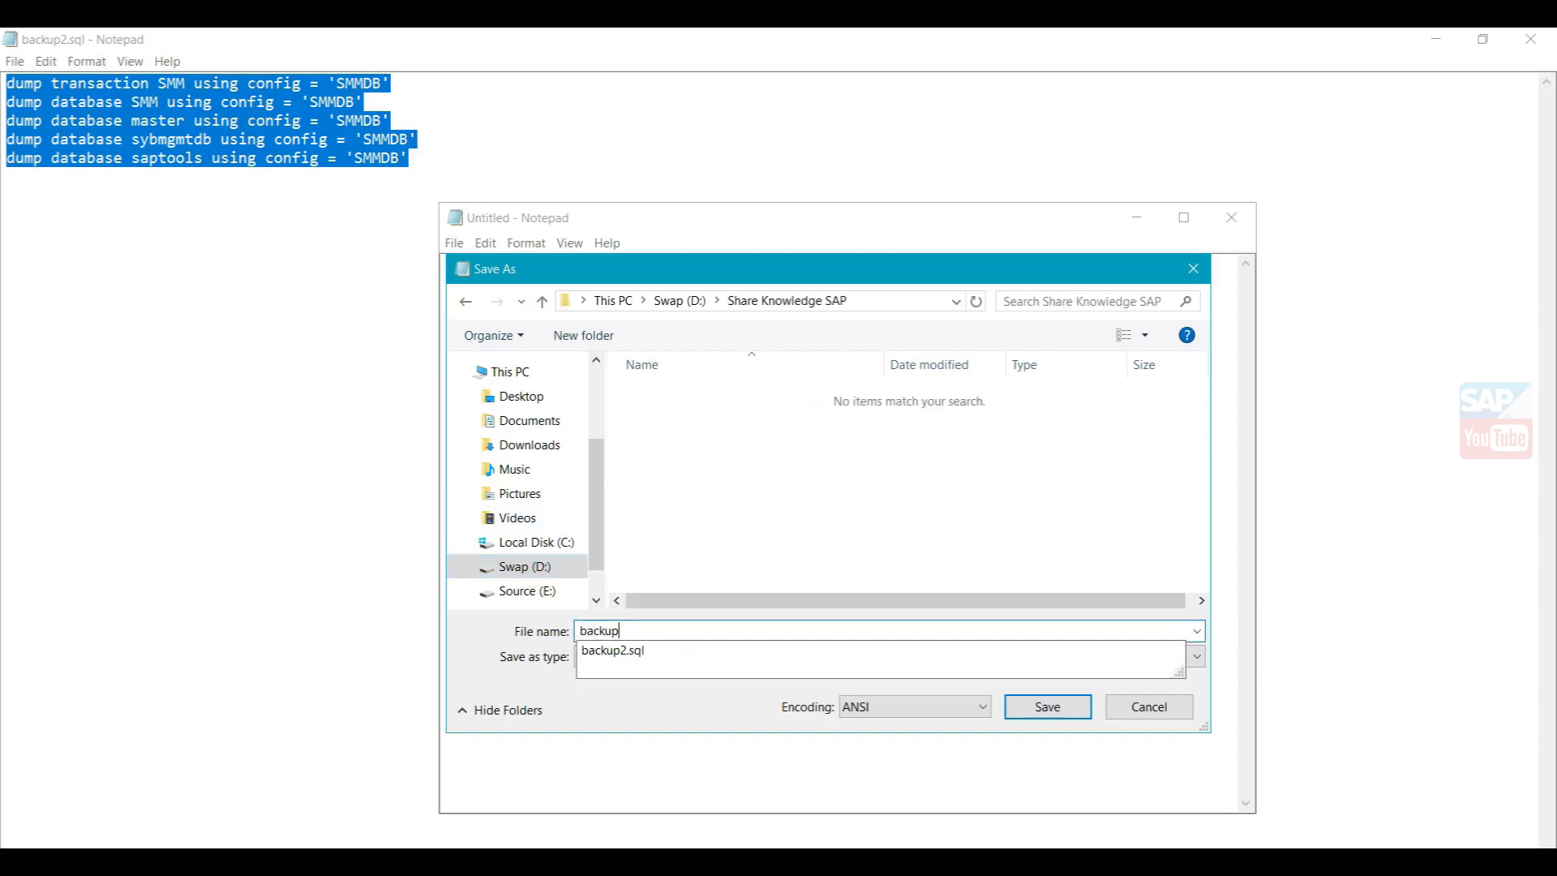
{"action": "type", "text": "."}
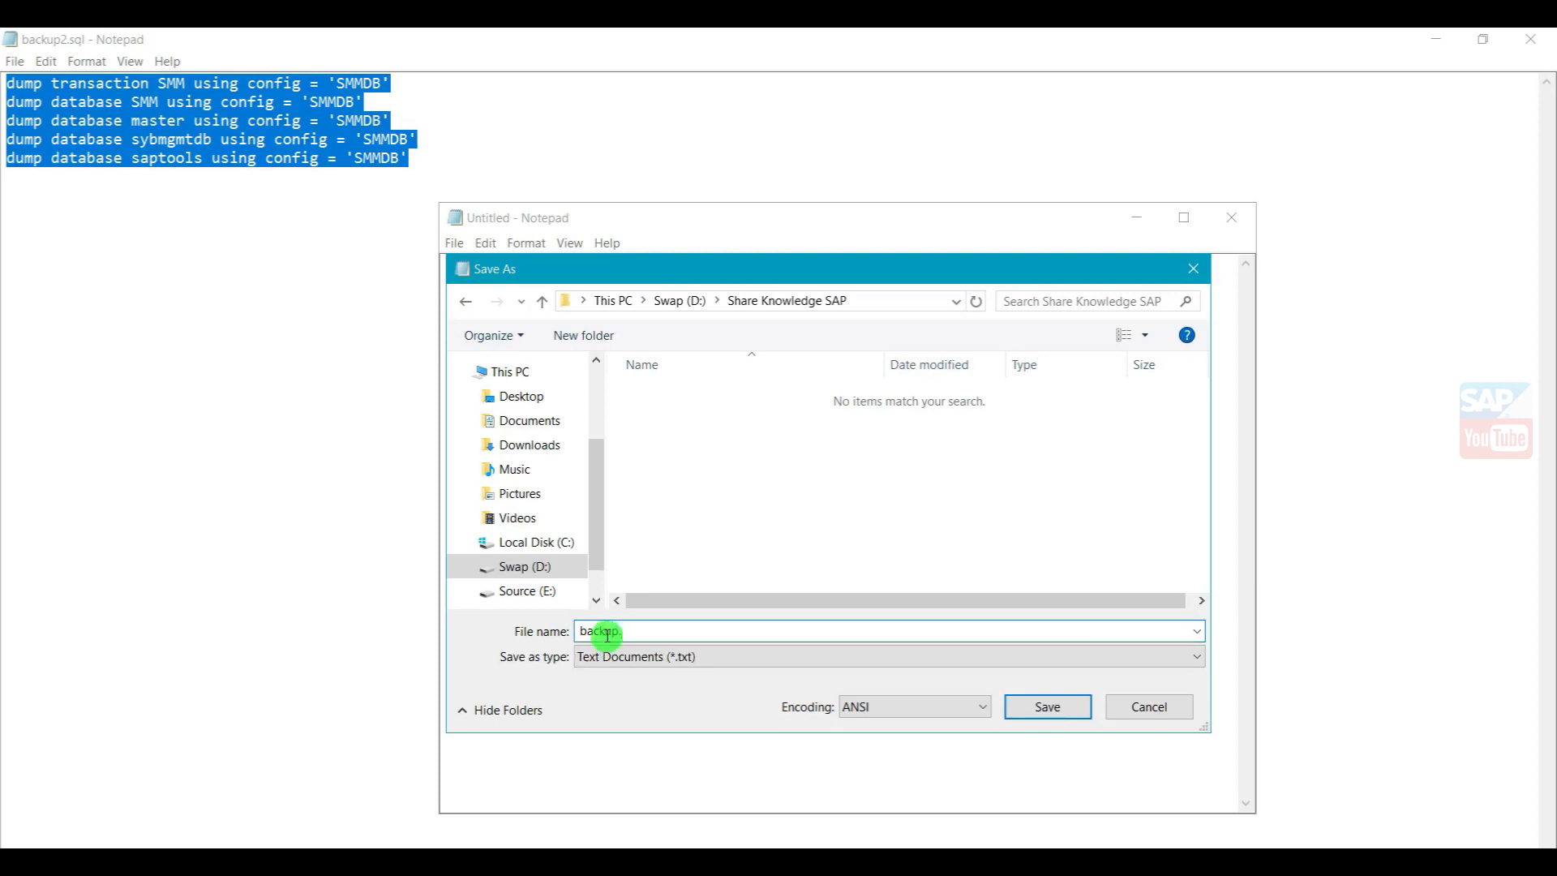
{"action": "type", "text": "sql"}
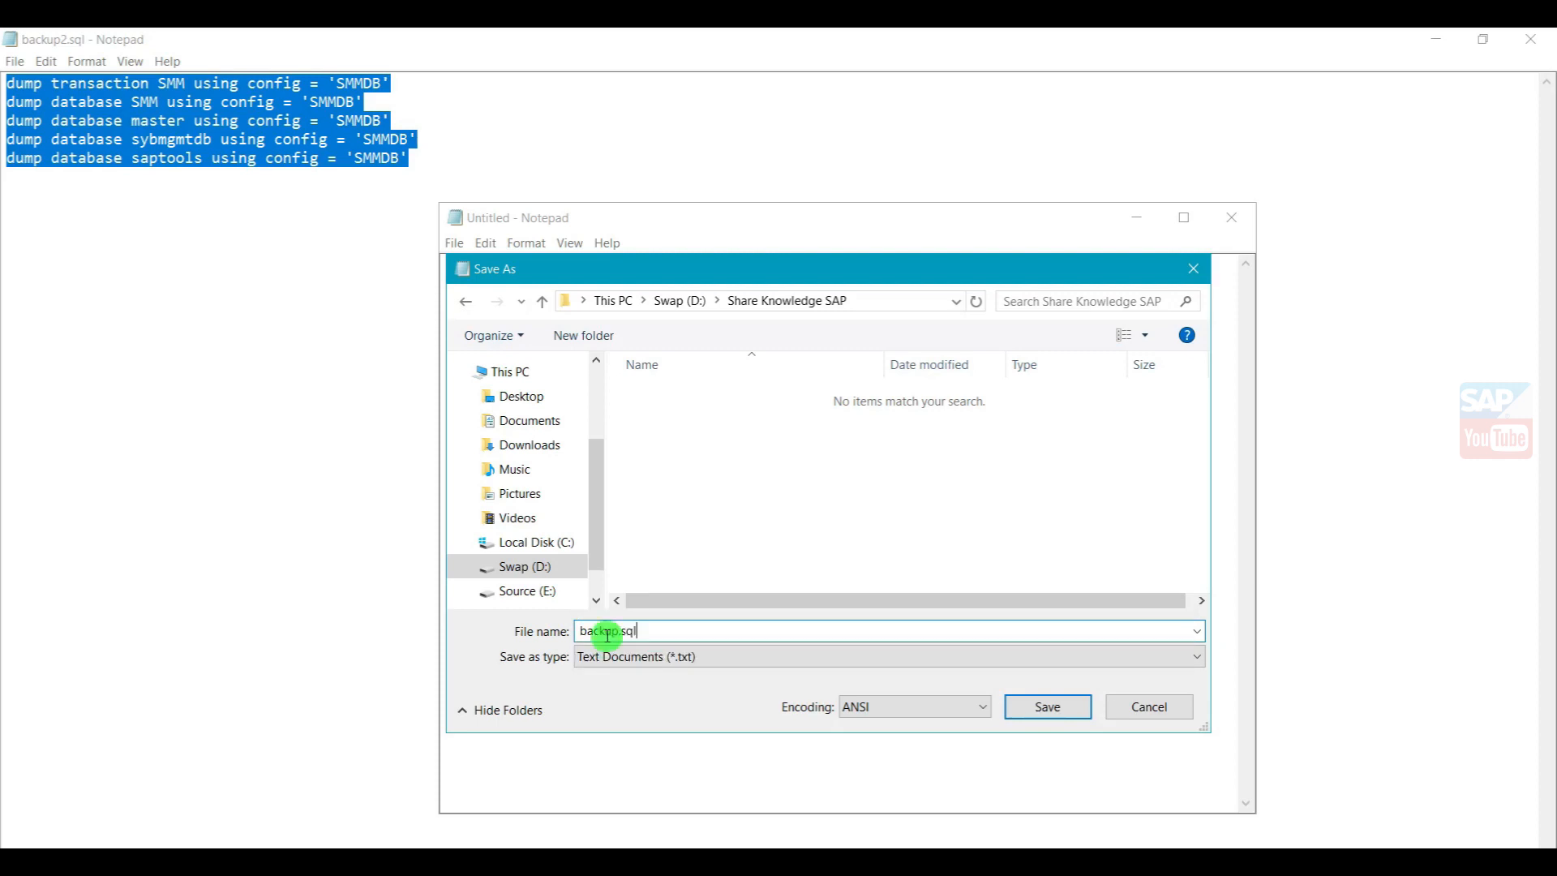
{"action": "left_click", "coordinate": [641, 659]}
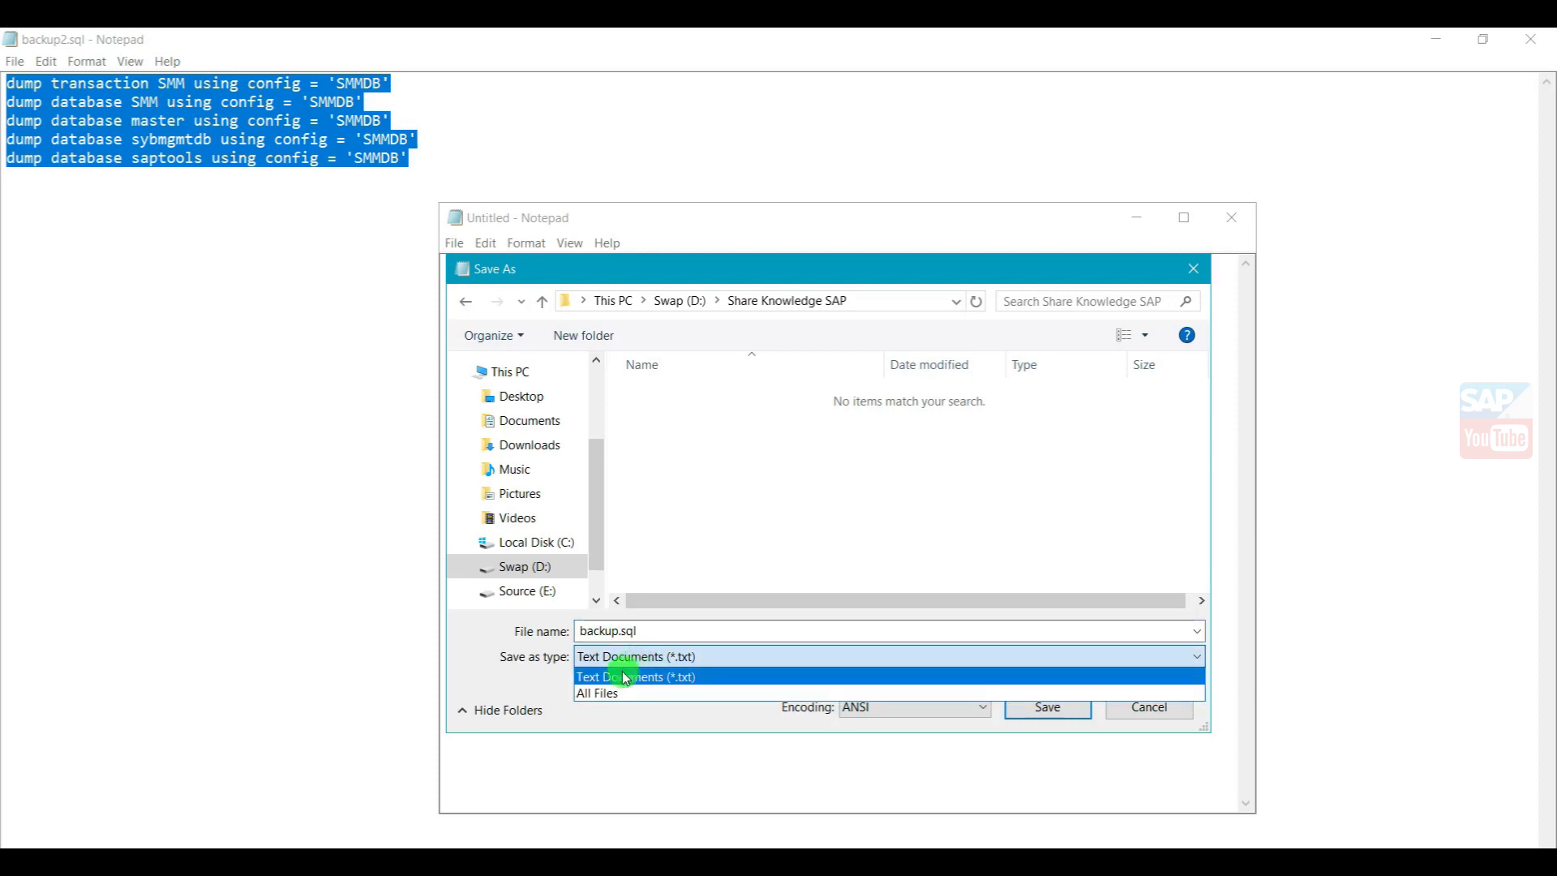
{"action": "left_click", "coordinate": [610, 694]}
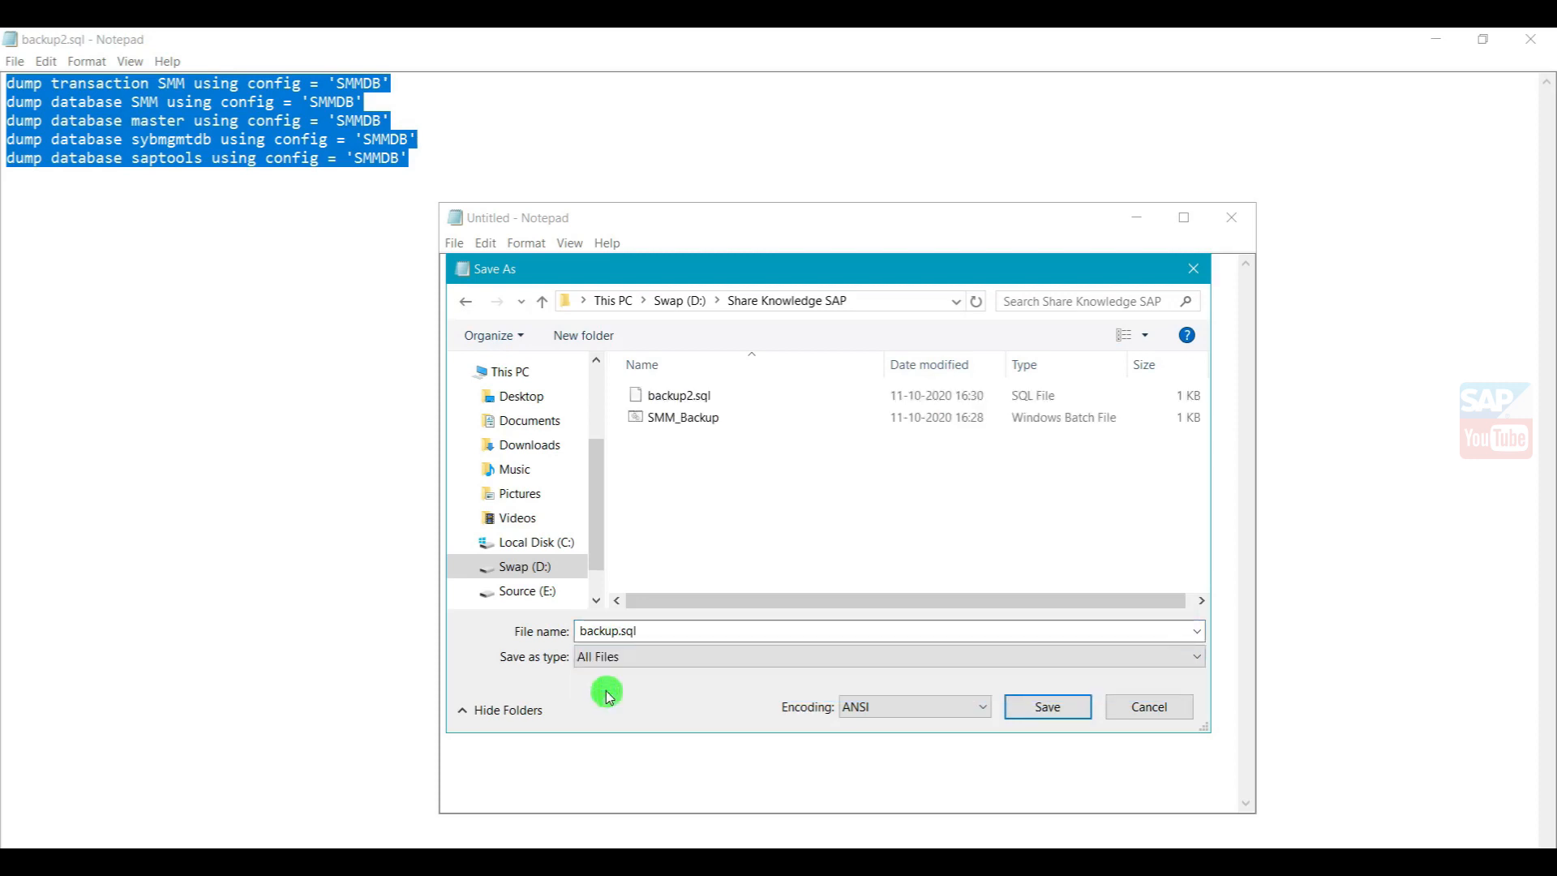
{"action": "left_click", "coordinate": [1030, 706]}
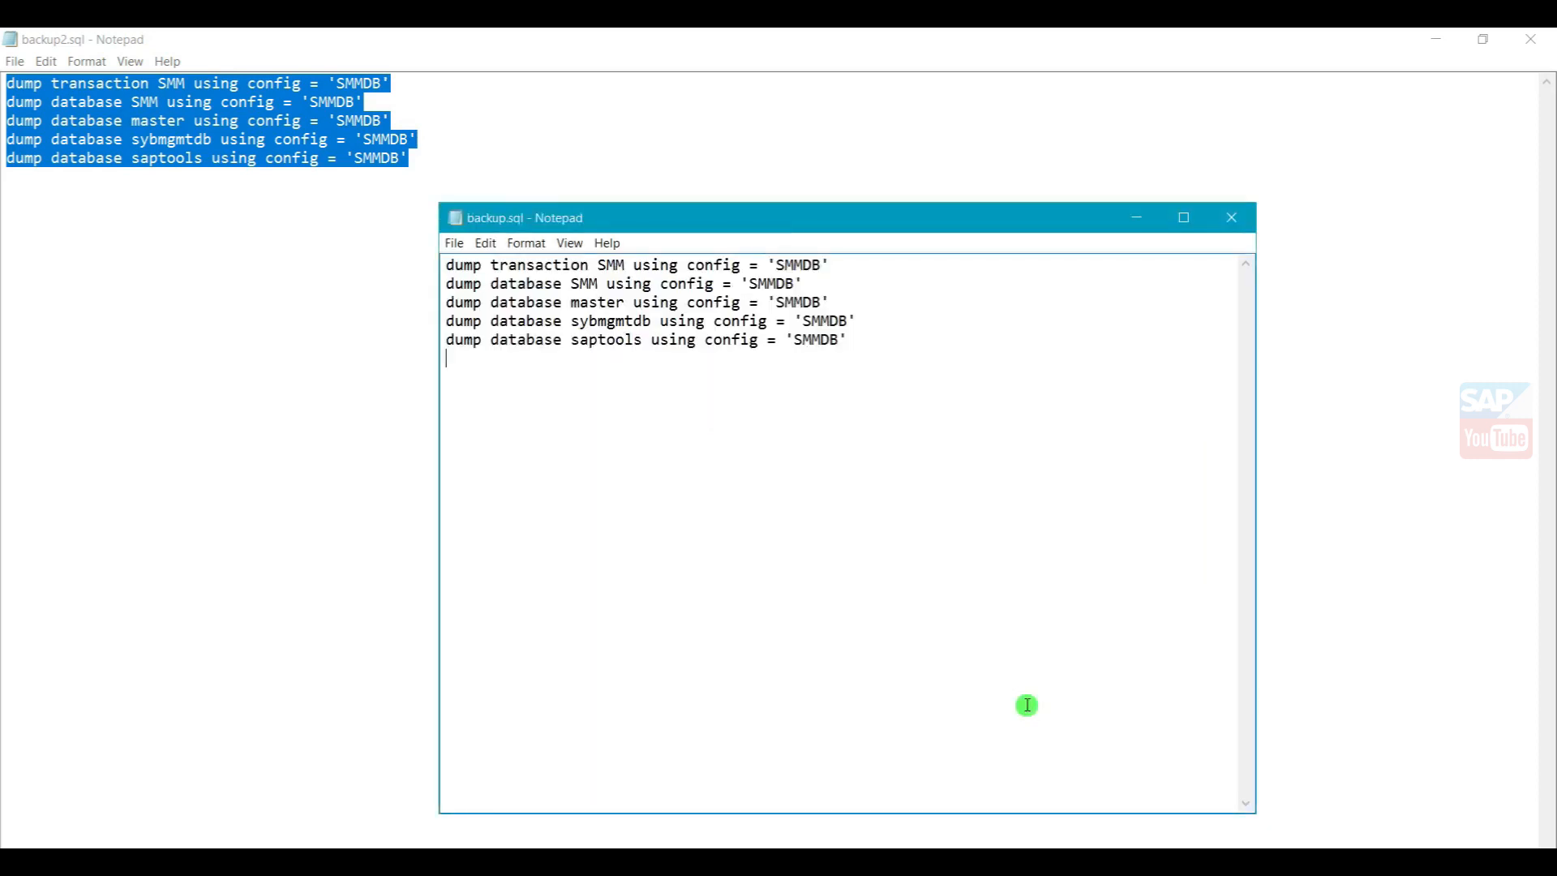
{"action": "left_click", "coordinate": [1232, 218]}
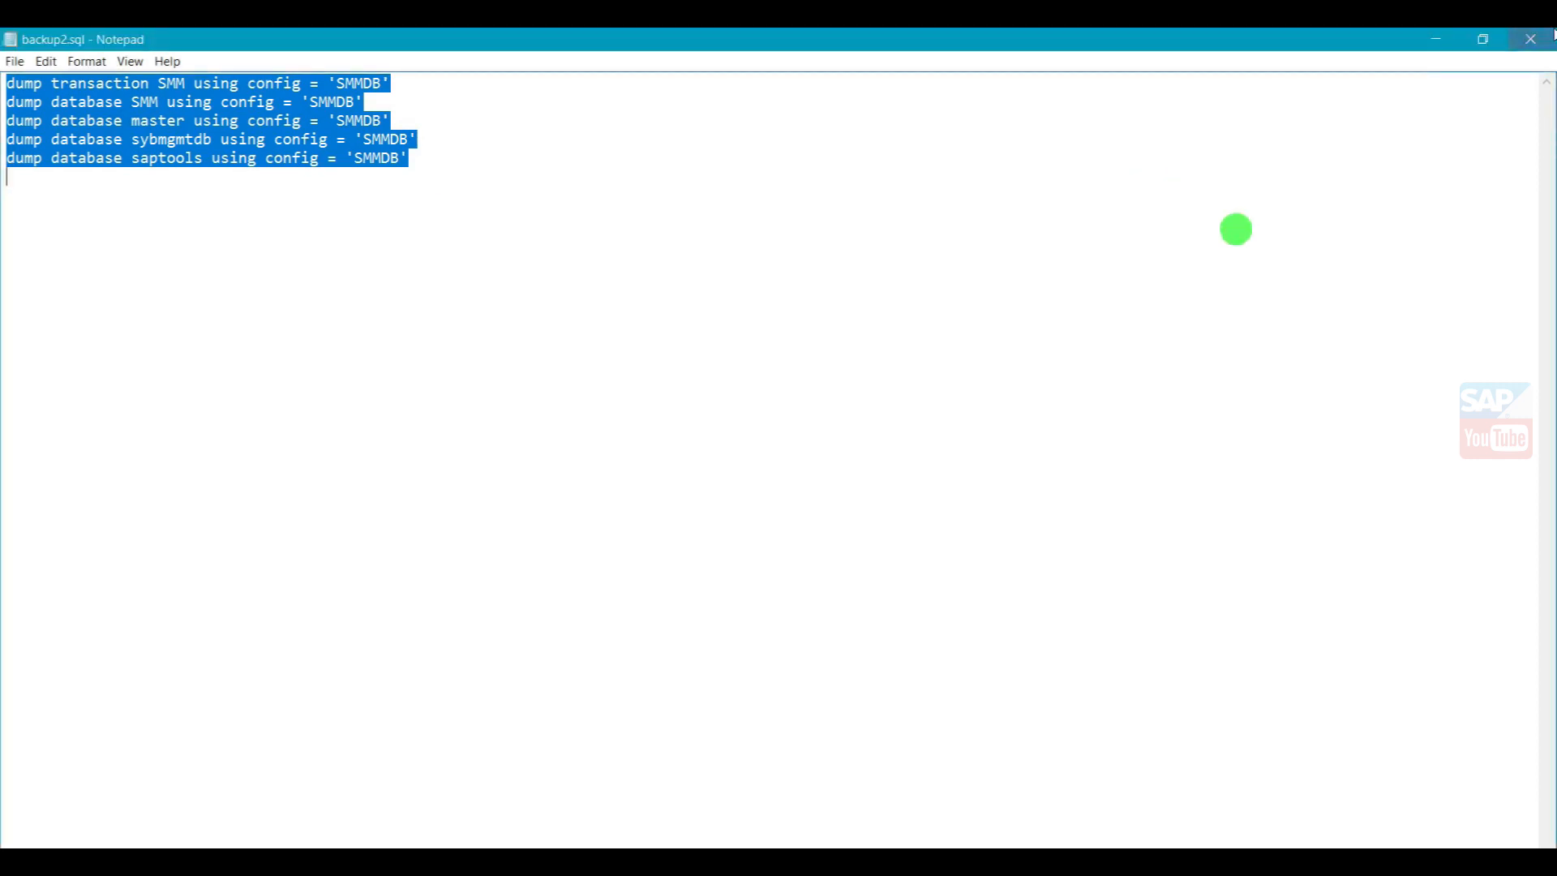
{"action": "left_click", "coordinate": [1532, 39]}
Step: Examine the backup.sql and backup2.sql entries and their file type in the Share Knowledge SAP folder
{"action": "left_click", "coordinate": [365, 160]}
{"action": "left_click", "coordinate": [320, 547]}
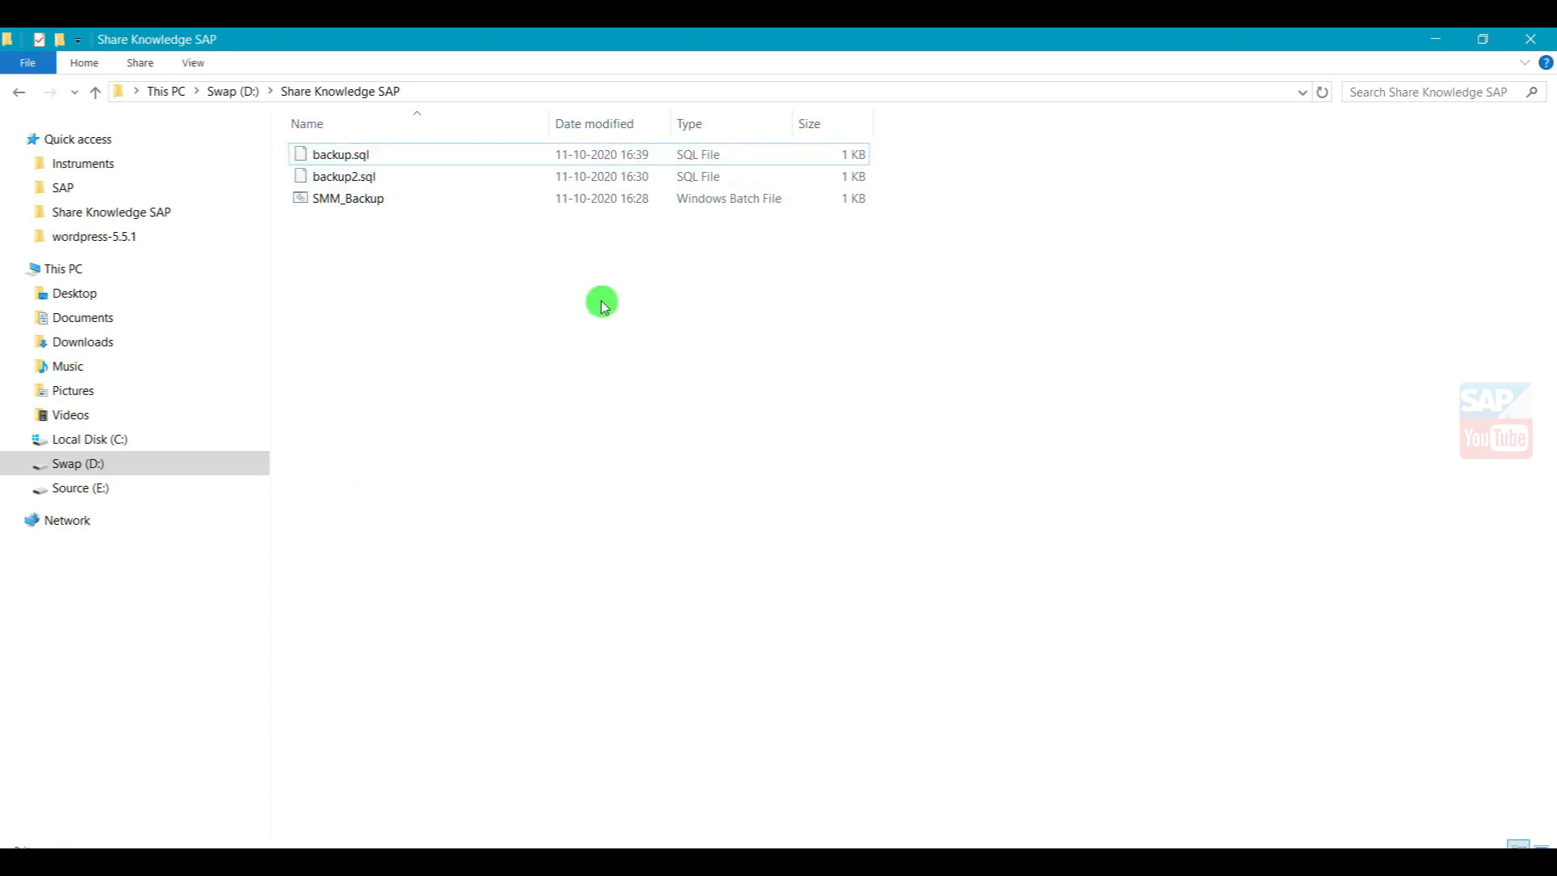
{"action": "left_click", "coordinate": [706, 178]}
{"action": "left_click", "coordinate": [497, 250]}
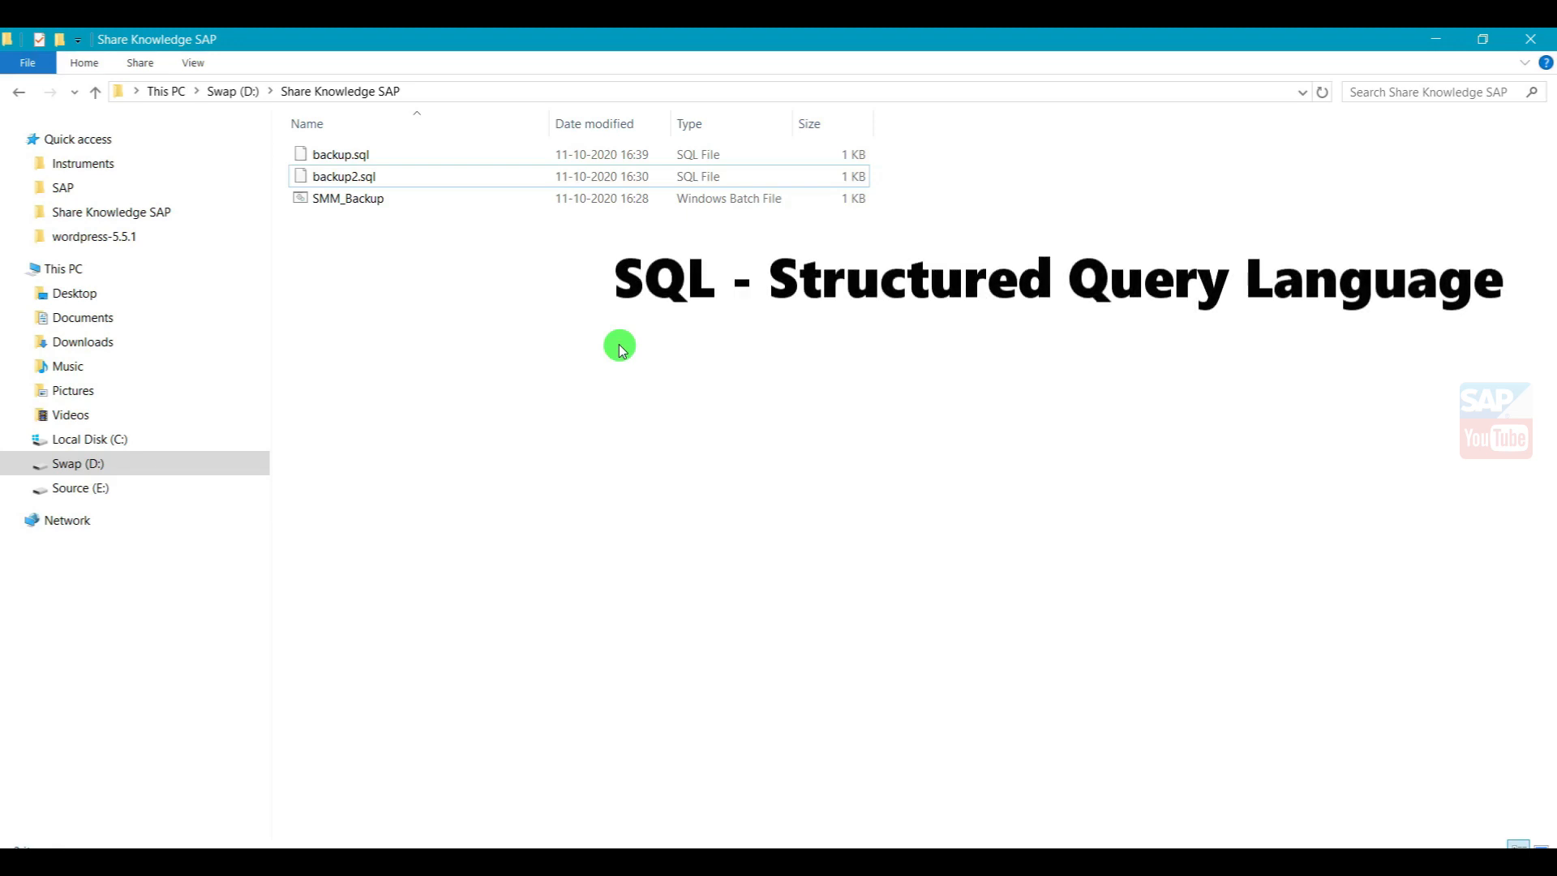
{"action": "left_click", "coordinate": [347, 154]}
{"action": "left_click", "coordinate": [369, 328]}
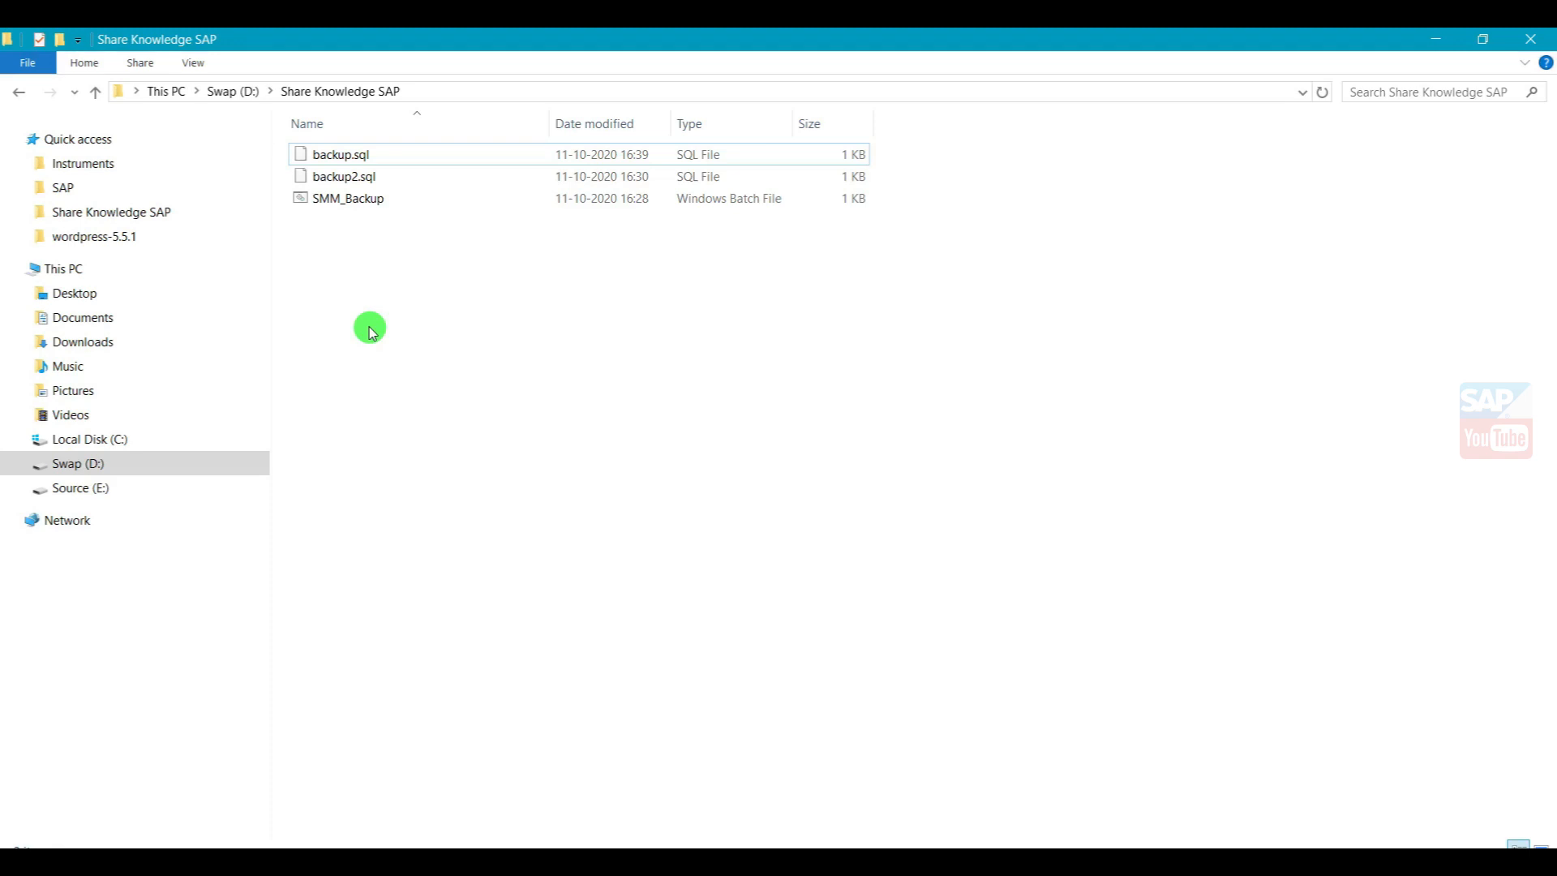
{"action": "double_click", "coordinate": [341, 154]}
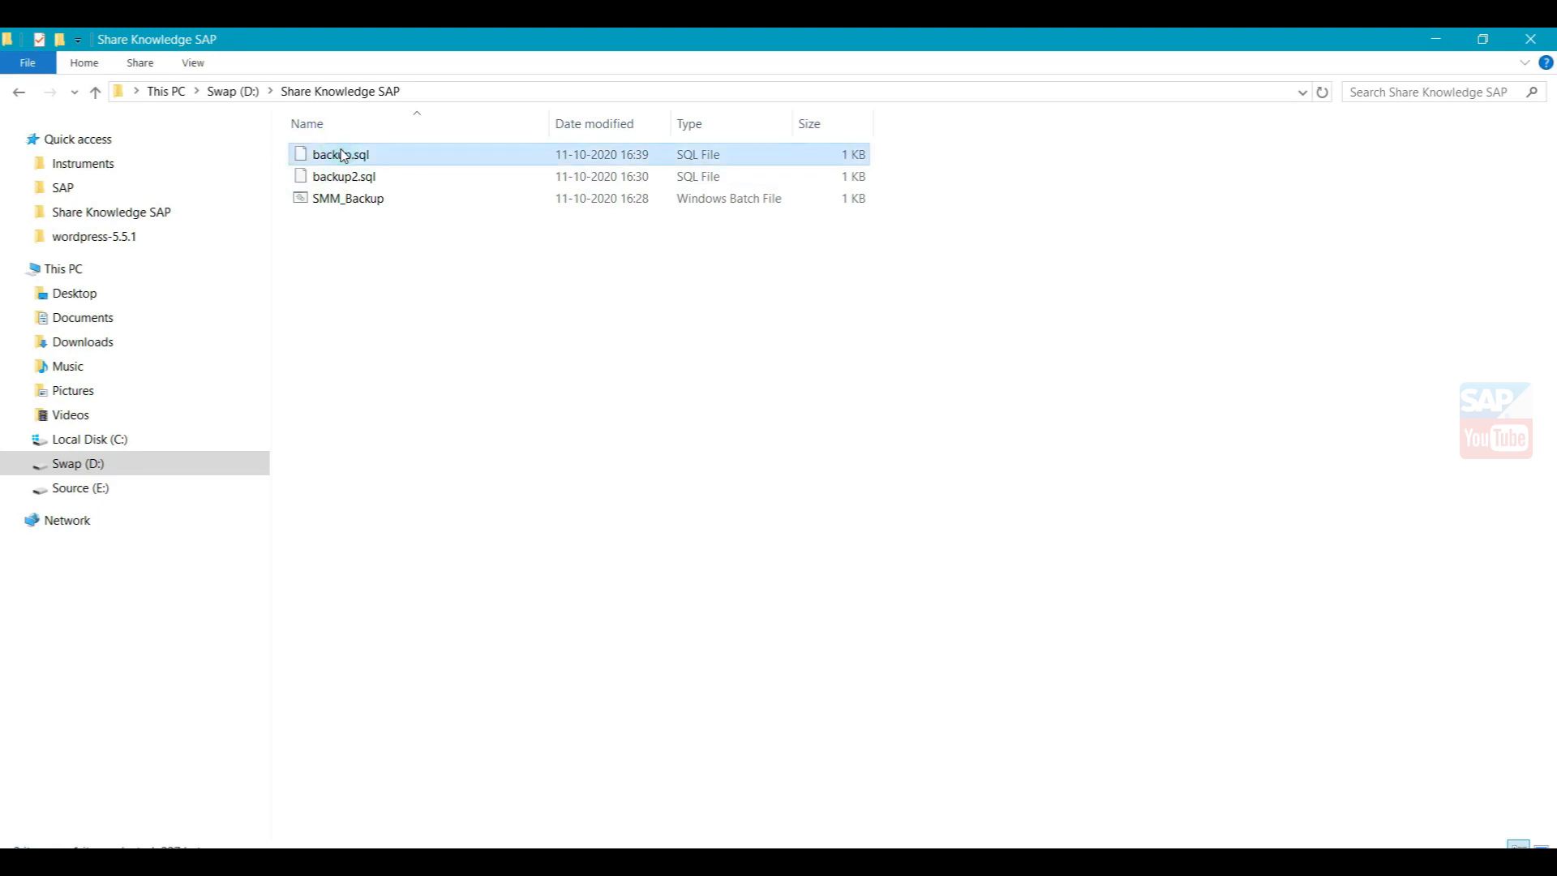
{"action": "left_click", "coordinate": [584, 728]}
{"action": "left_click", "coordinate": [348, 452]}
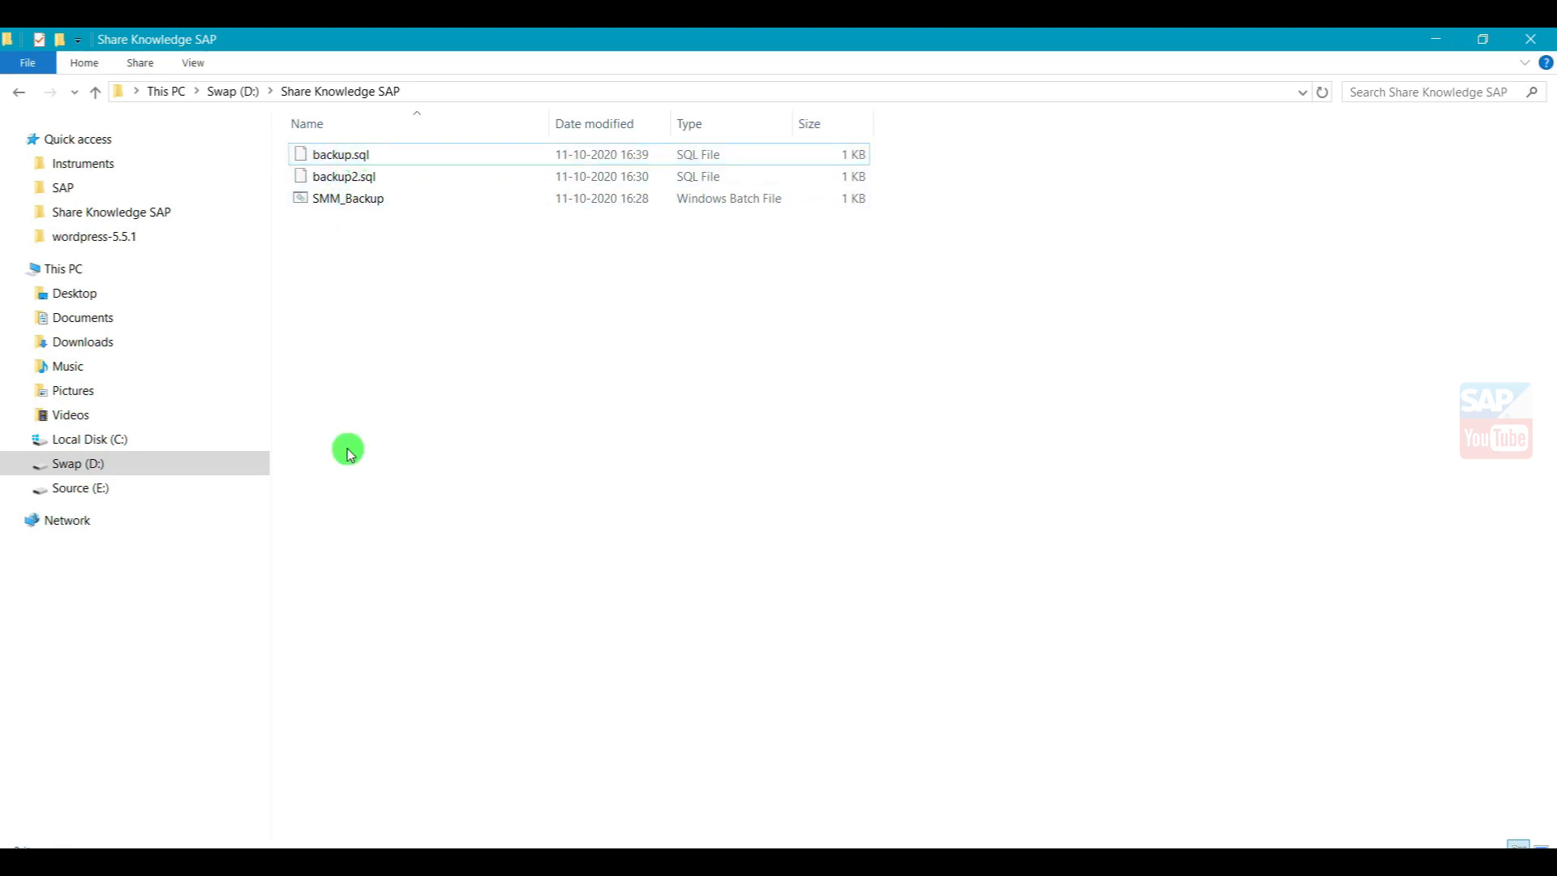
Step: Open the SMM_Backup batch file for editing, copy its entire isql command, and close the file
{"action": "right_click", "coordinate": [339, 202]}
{"action": "left_click", "coordinate": [374, 219]}
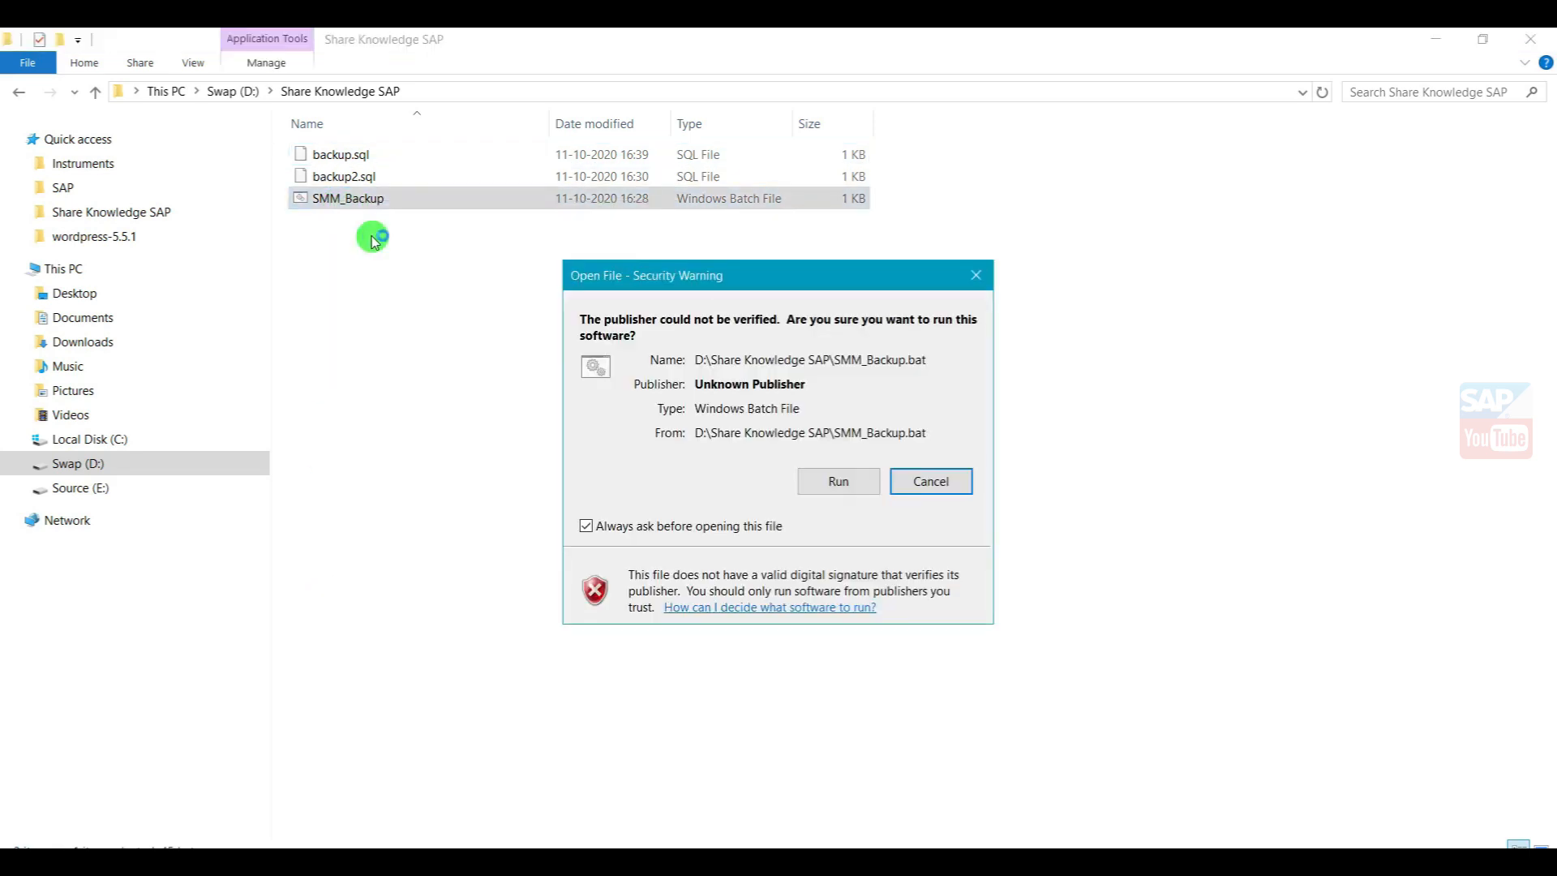
{"action": "left_click", "coordinate": [836, 482]}
{"action": "key", "text": "ctrl+a"}
{"action": "key", "text": "ctrl+c"}
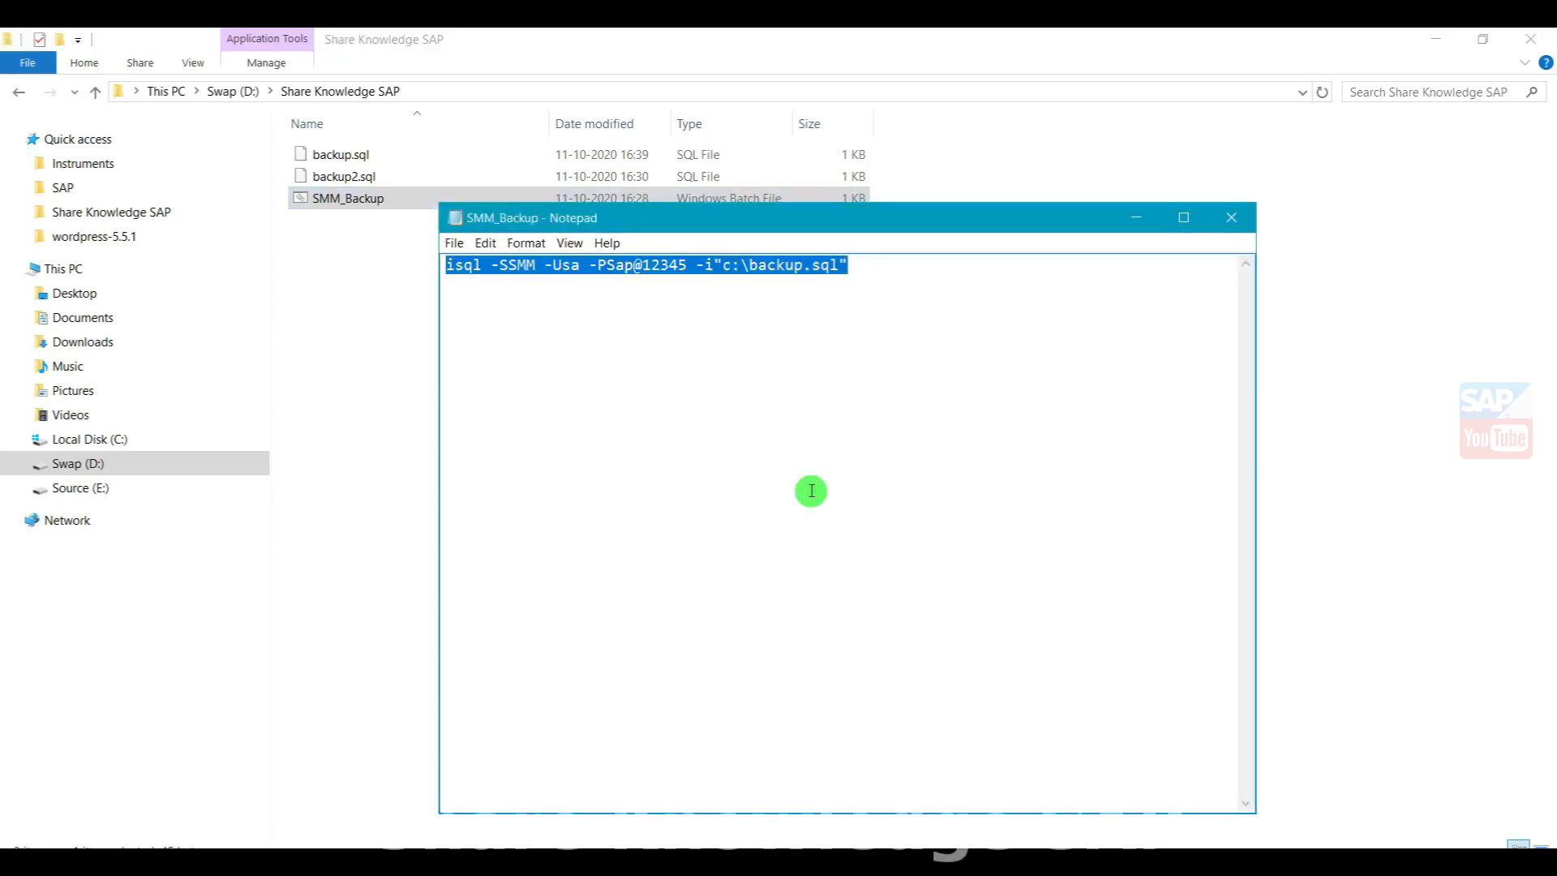
{"action": "left_click", "coordinate": [1231, 219]}
Step: Rename the SMM_Backup batch file to SMM_Backup1
{"action": "key", "text": "F2"}
{"action": "key", "text": "End"}
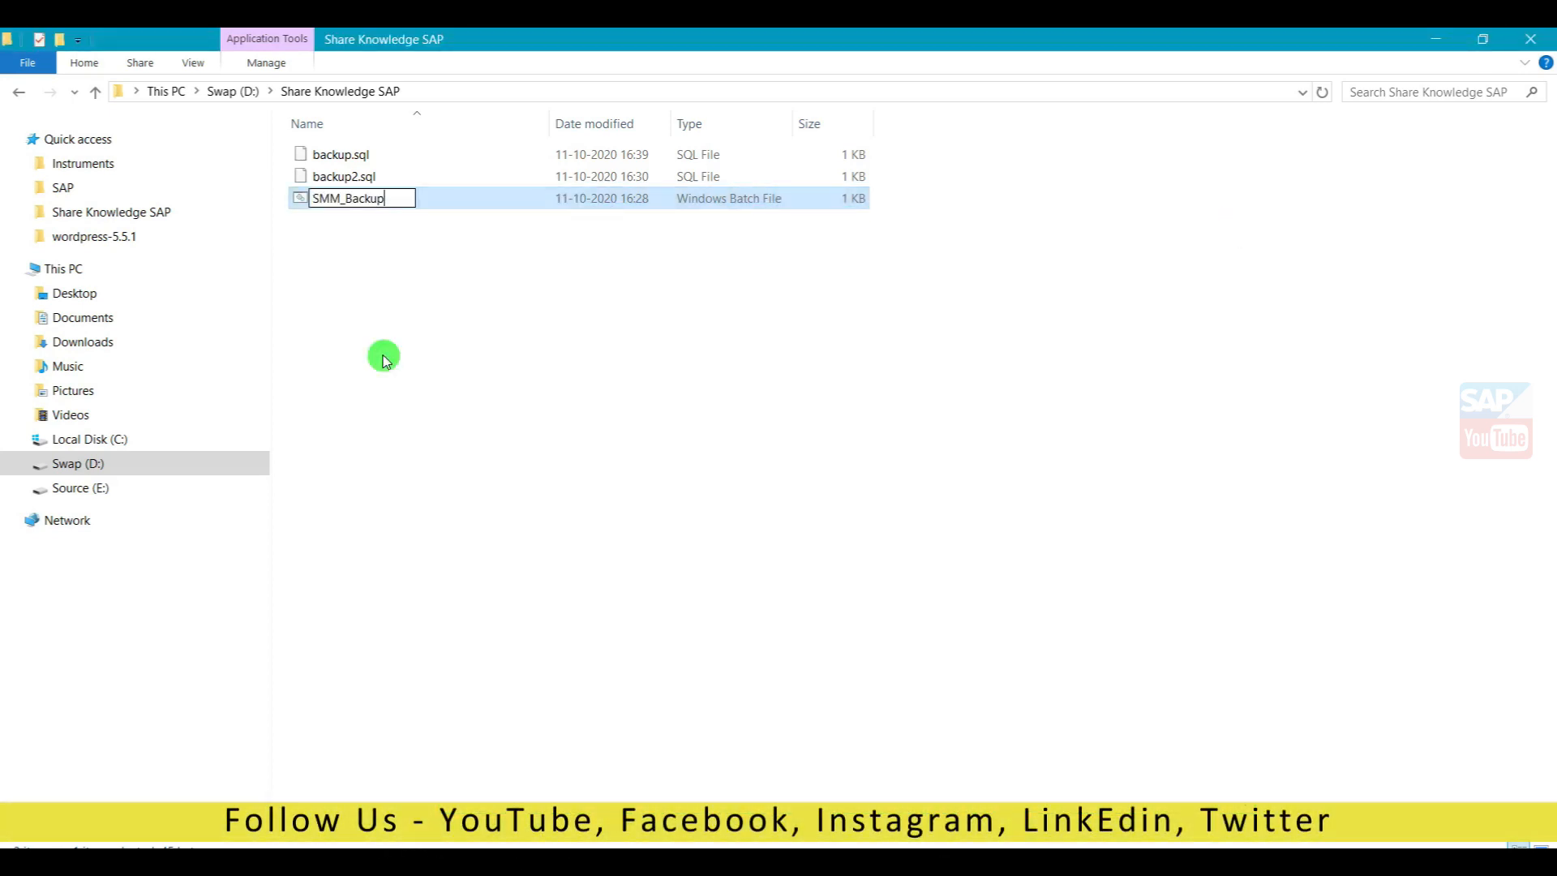
{"action": "type", "text": "1"}
{"action": "left_click", "coordinate": [383, 357]}
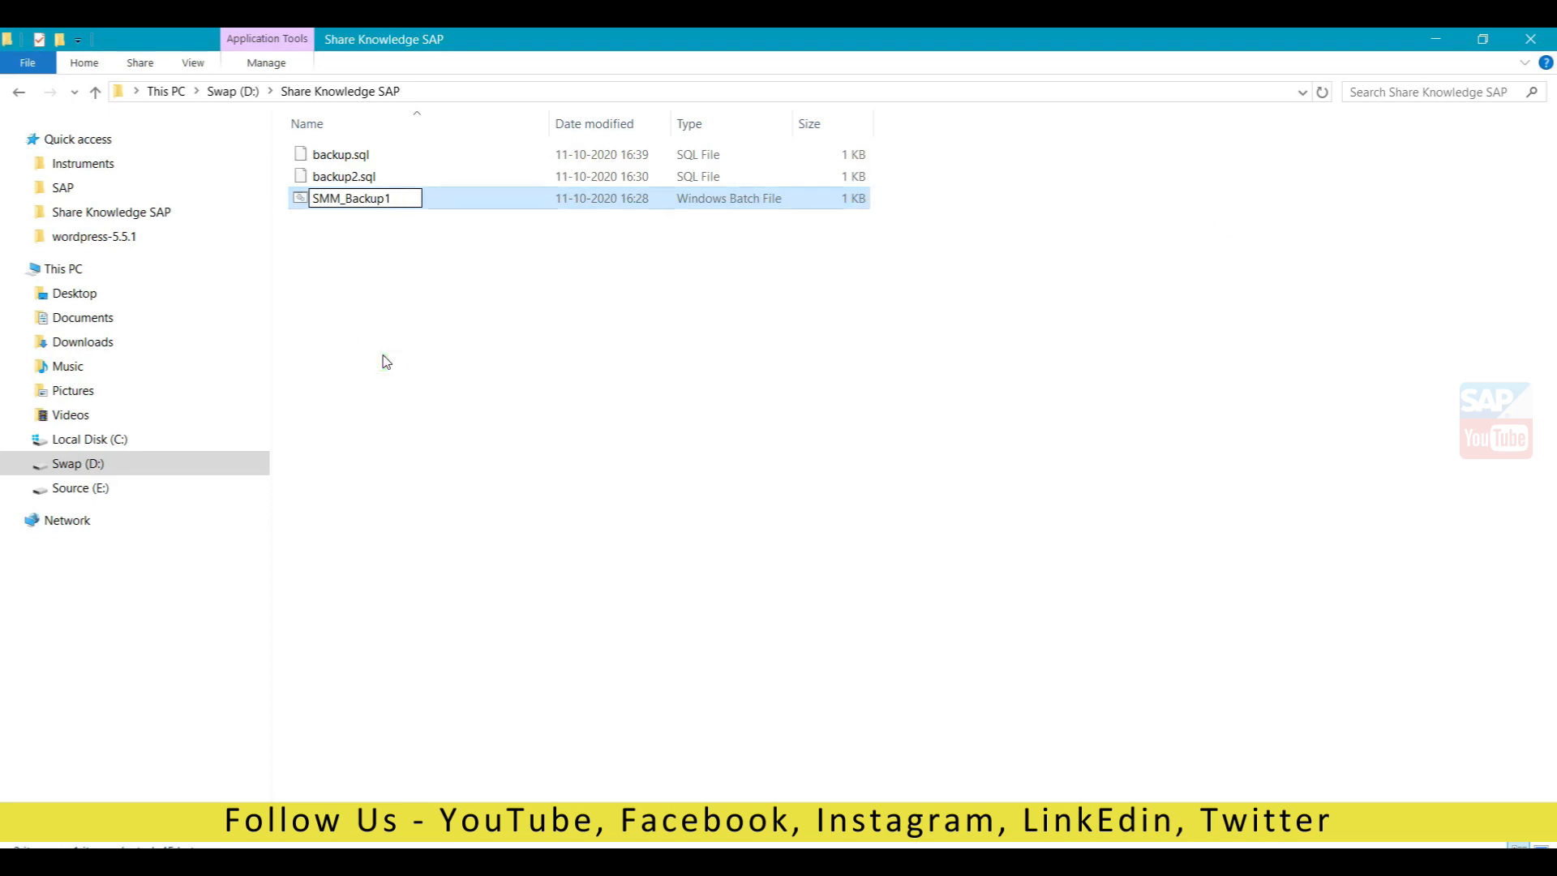
{"action": "left_click", "coordinate": [382, 357]}
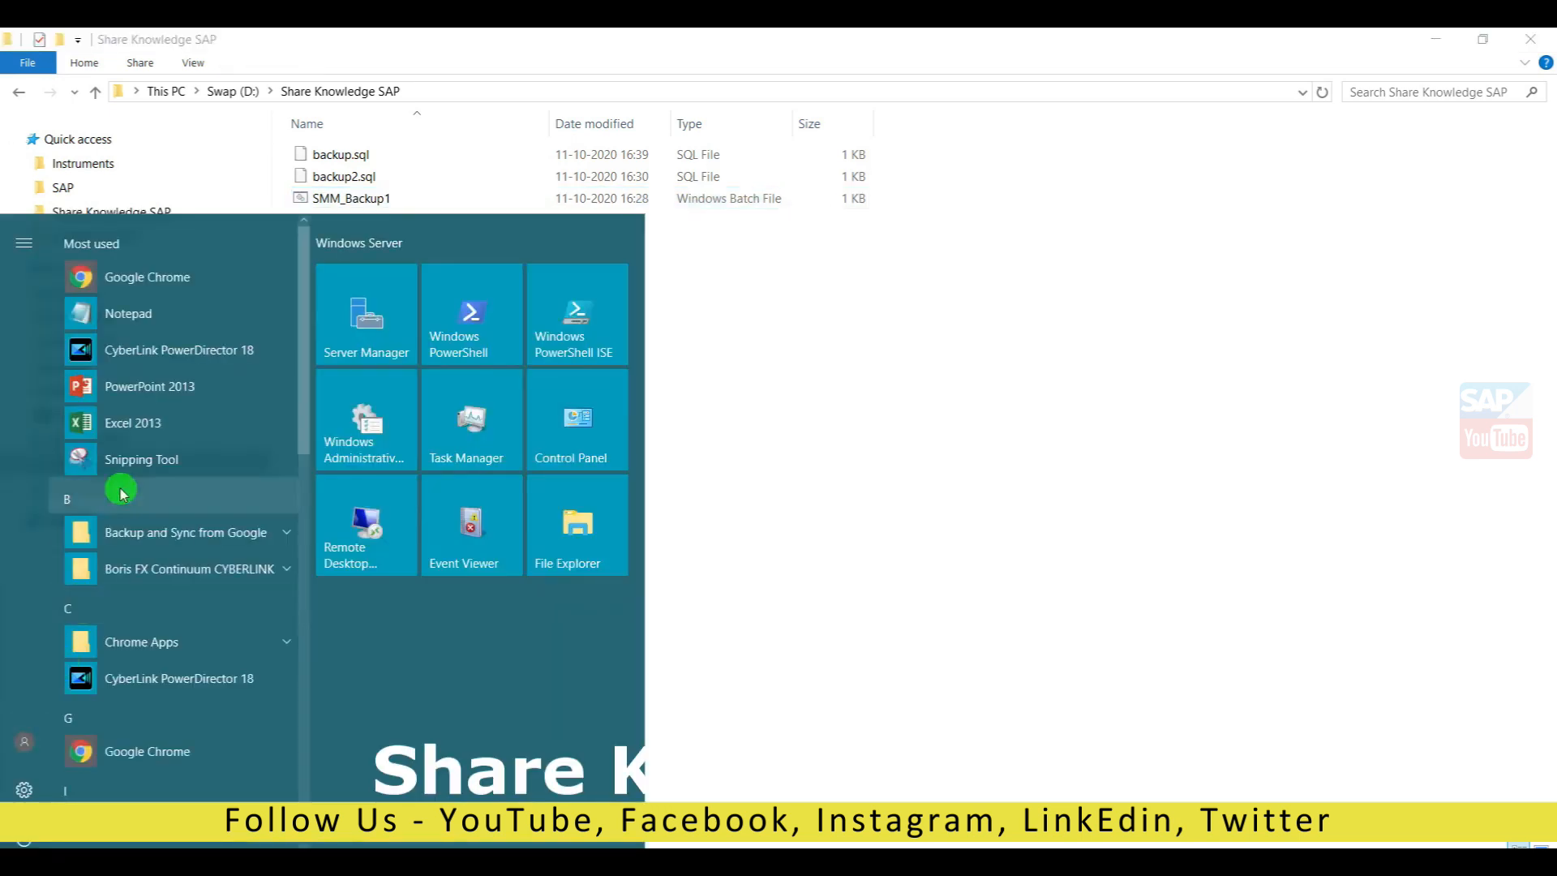
Step: Paste the copied isql command, including the database login password, into a new Notepad document and review its -i input file argument
{"action": "left_click", "coordinate": [134, 316]}
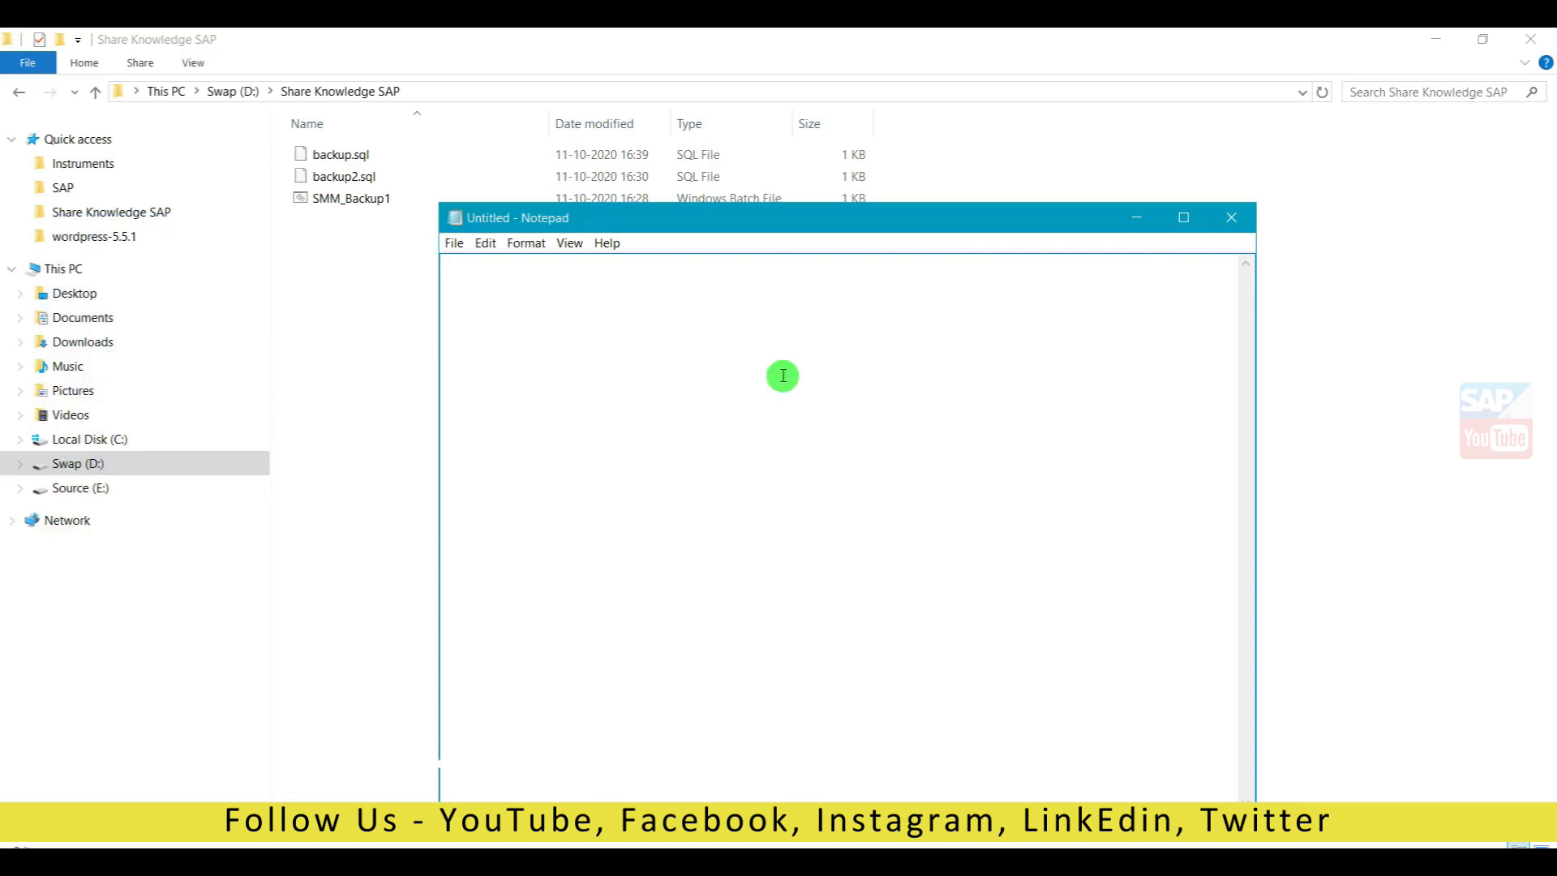
{"action": "key", "text": "ctrl+v"}
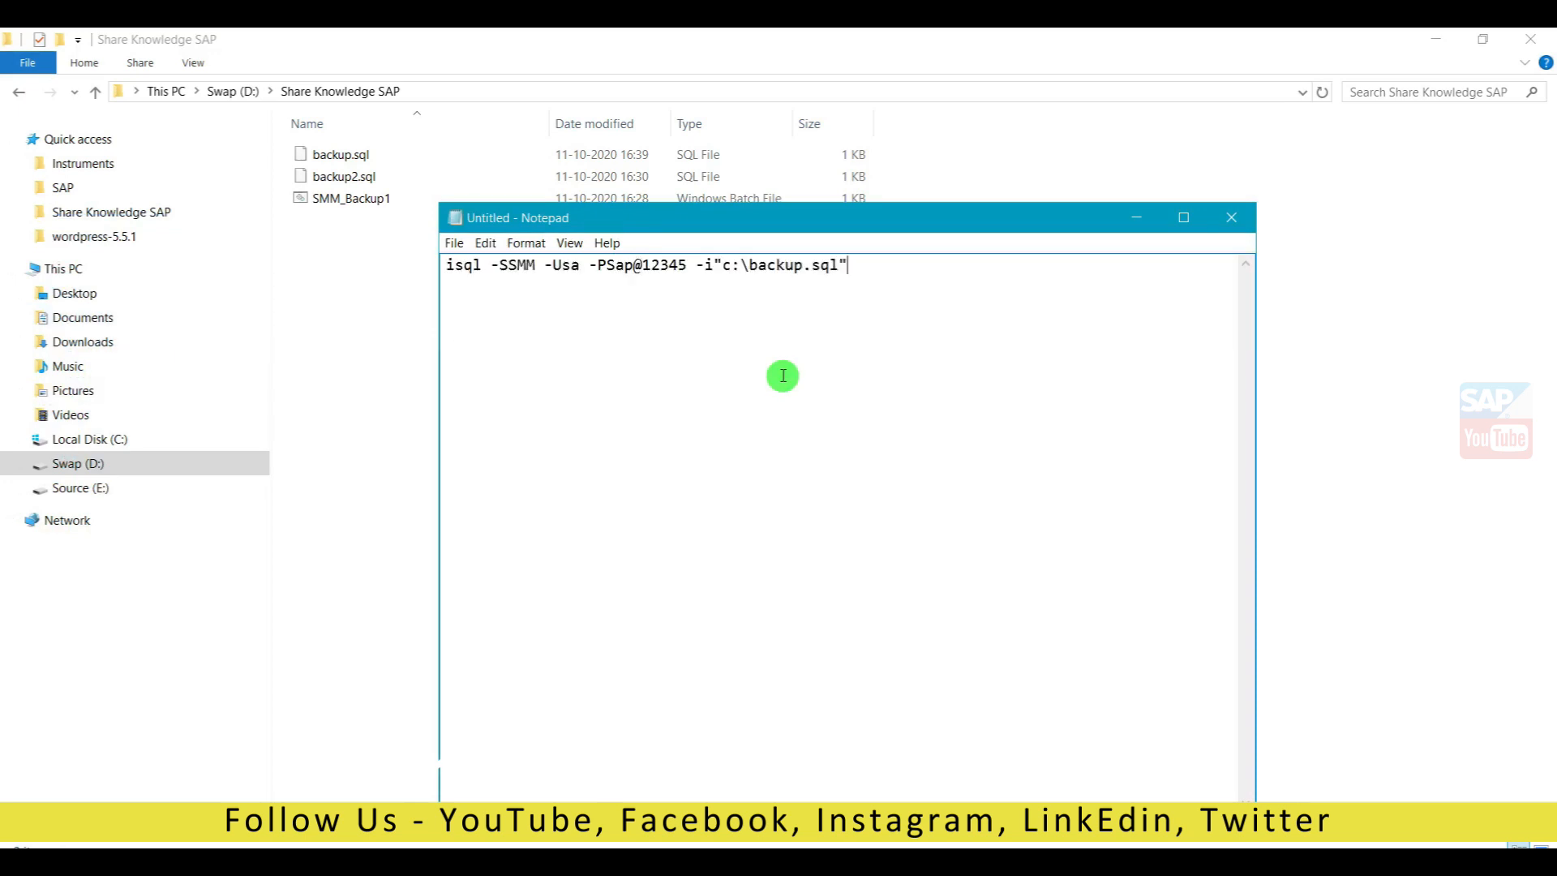
{"action": "left_click", "coordinate": [365, 861]}
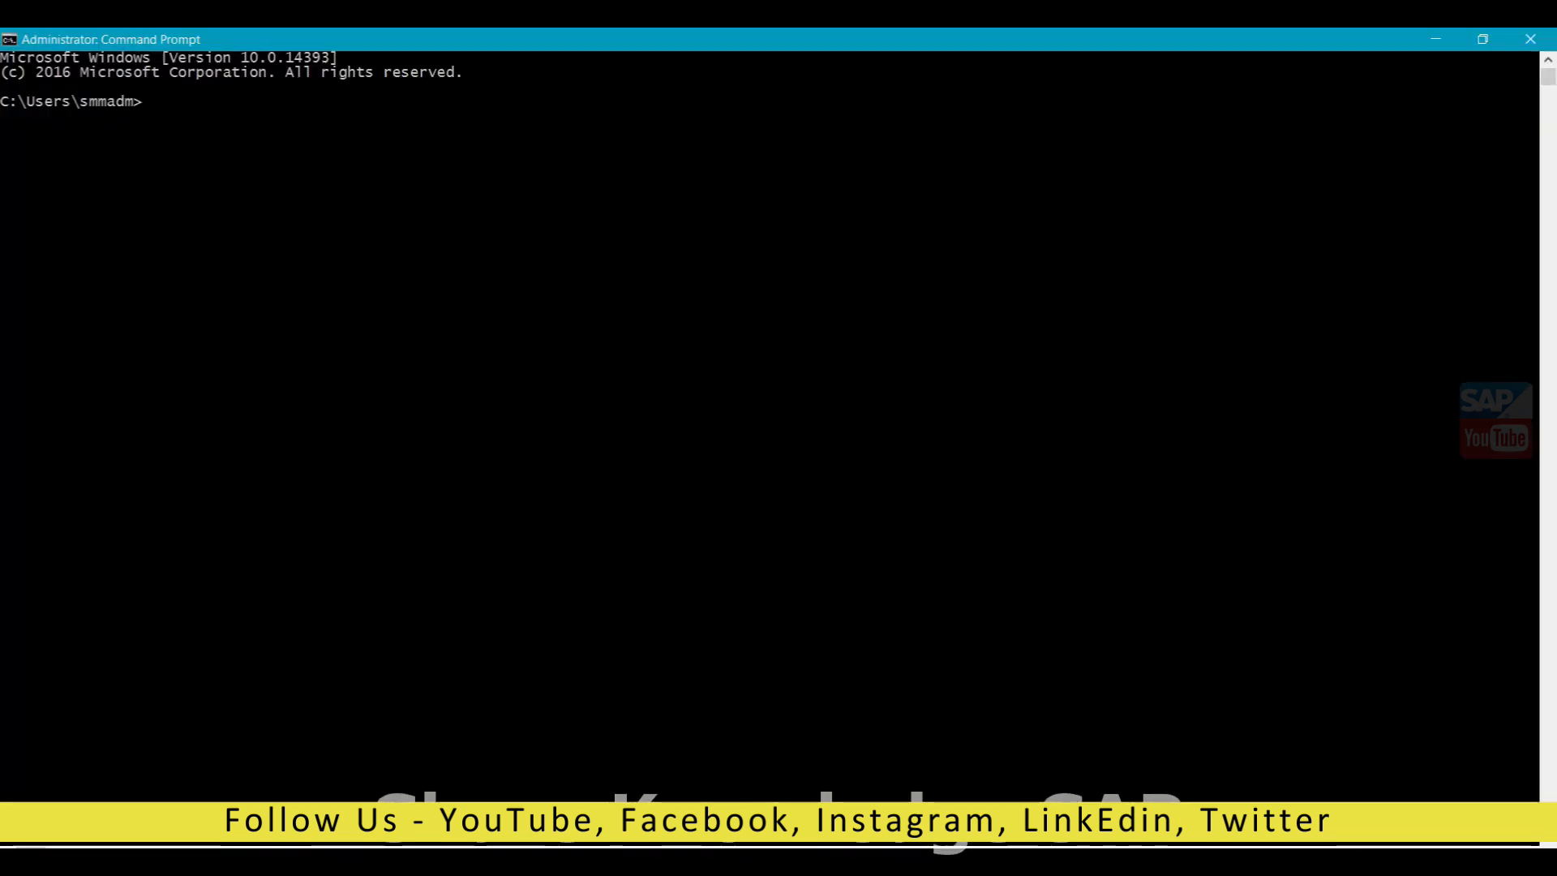
{"action": "left_click", "coordinate": [365, 862]}
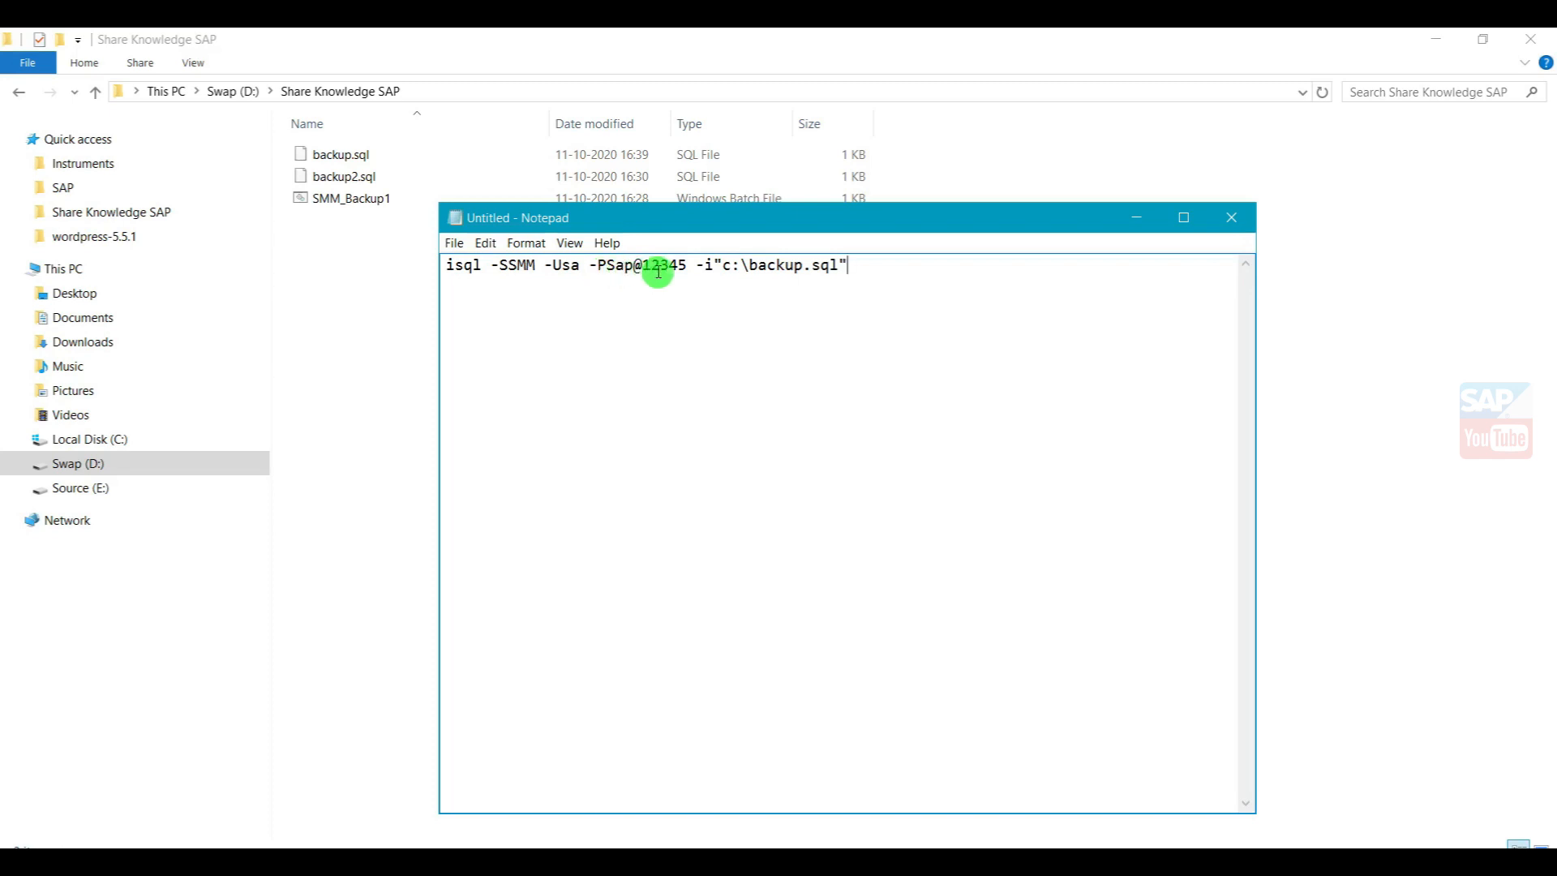
{"action": "left_click", "coordinate": [698, 265]}
{"action": "left_click_drag", "start_coordinate": [696, 265], "coordinate": [855, 295]}
{"action": "left_click", "coordinate": [857, 295]}
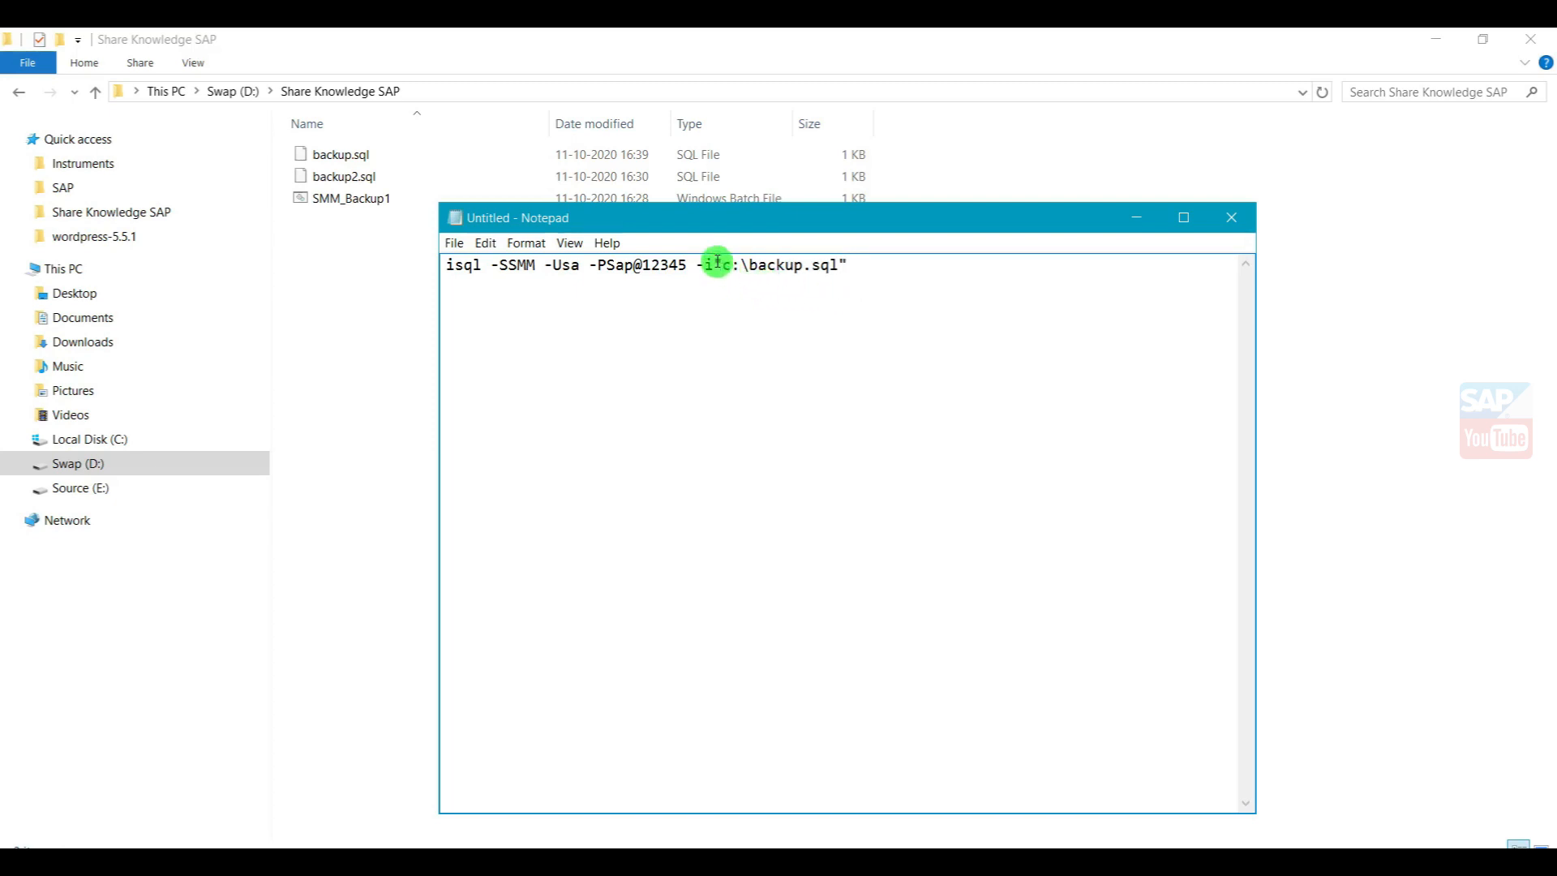
Step: Try replacing c:\backup.sql in the isql command with the copied folder path D:\Share Knowledge SAP, and undo the replacement
{"action": "left_click_drag", "start_coordinate": [714, 264], "coordinate": [821, 268]}
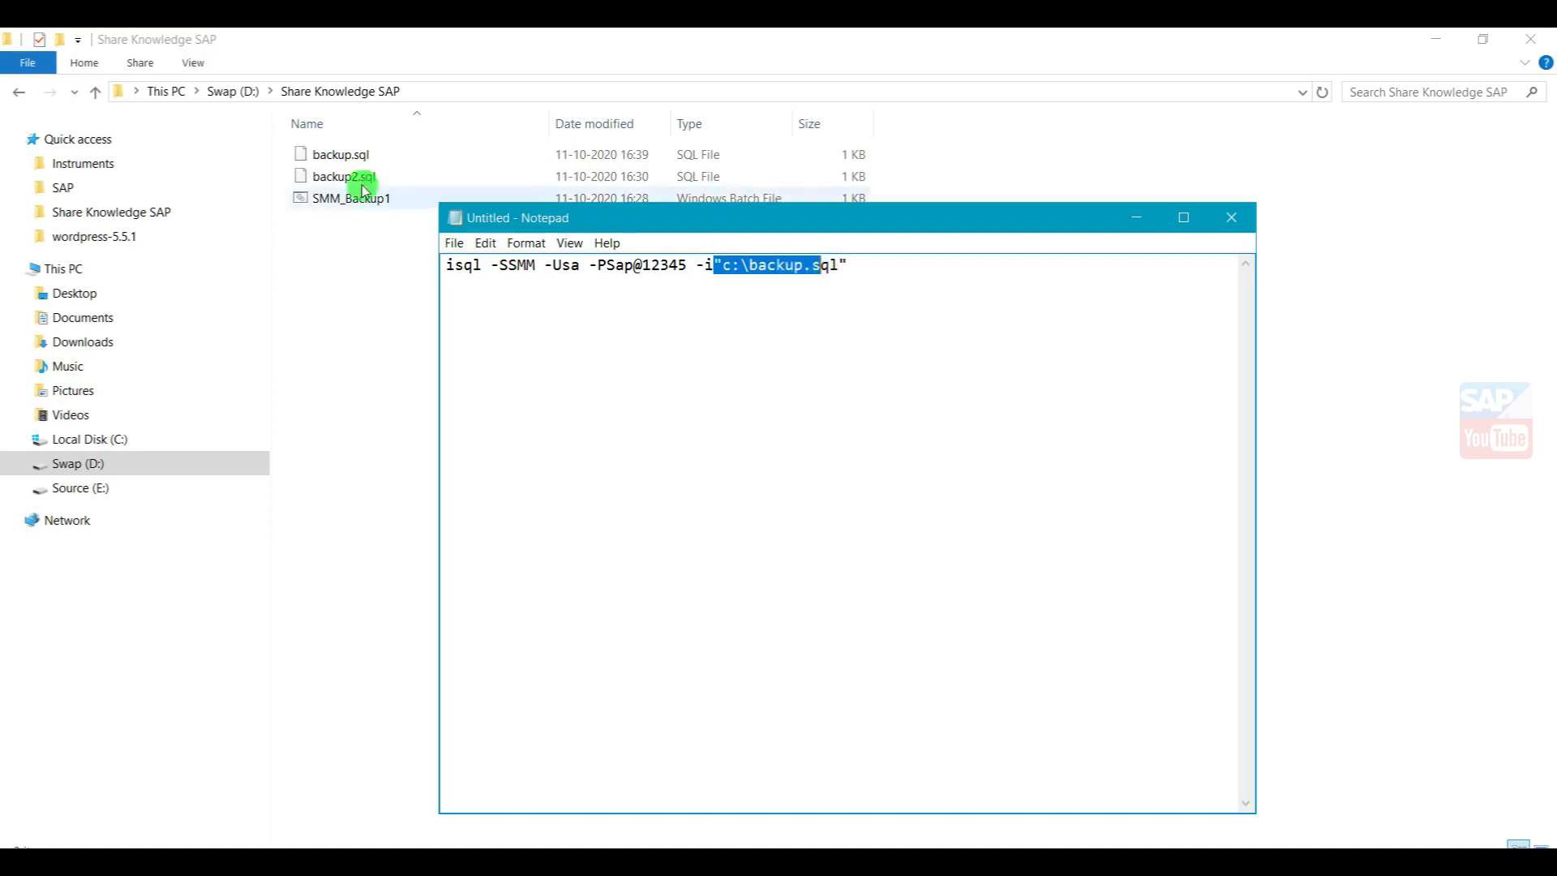
{"action": "left_click", "coordinate": [324, 156]}
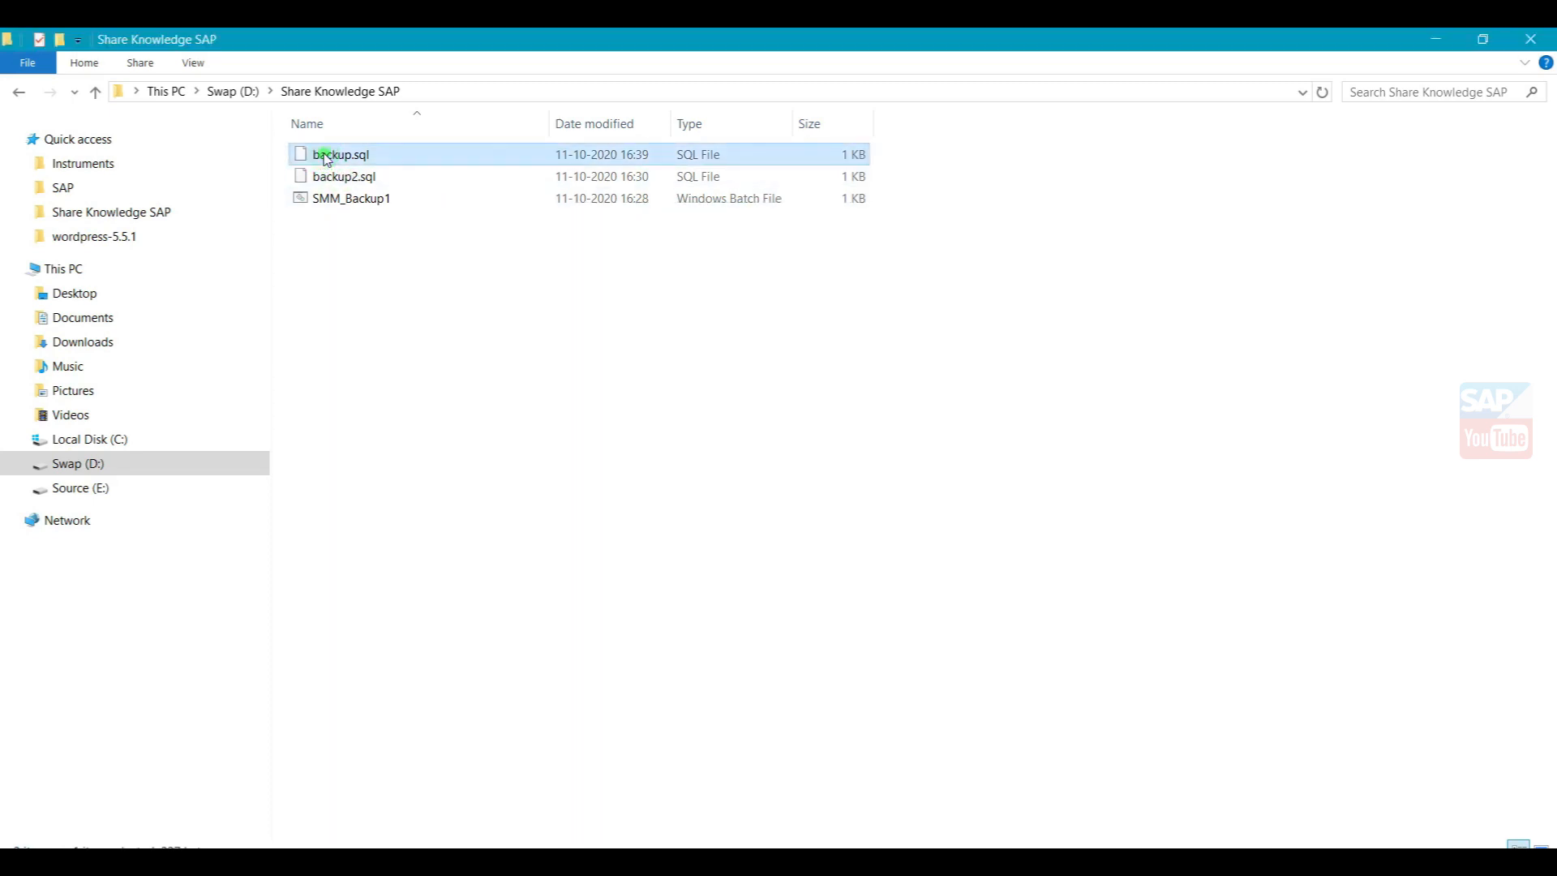
{"action": "left_click", "coordinate": [416, 95]}
{"action": "key", "text": "ctrl+c"}
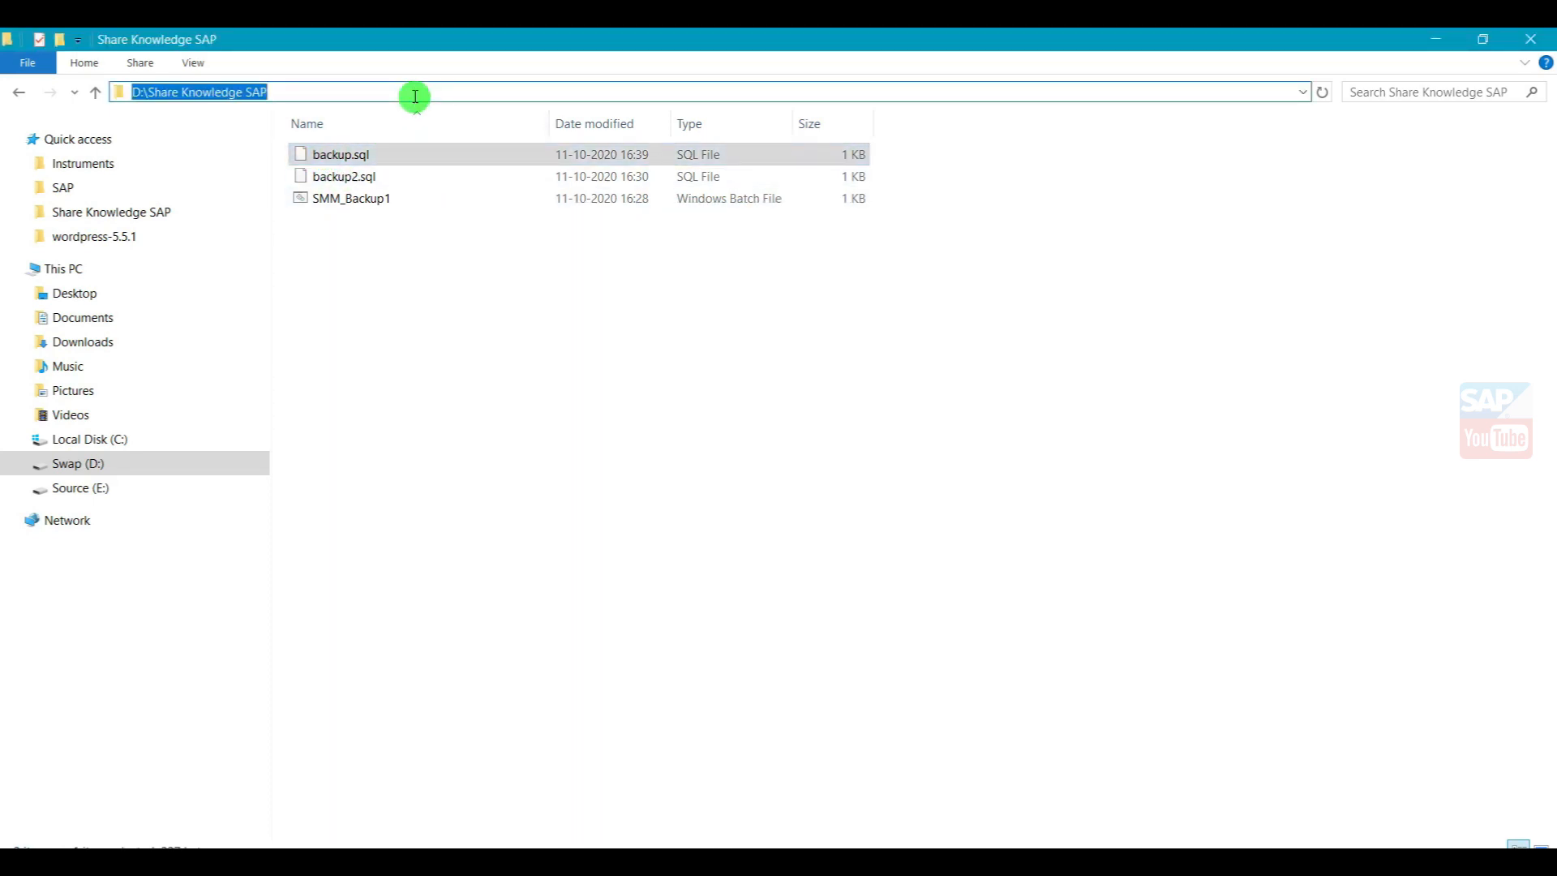
{"action": "left_click", "coordinate": [523, 861]}
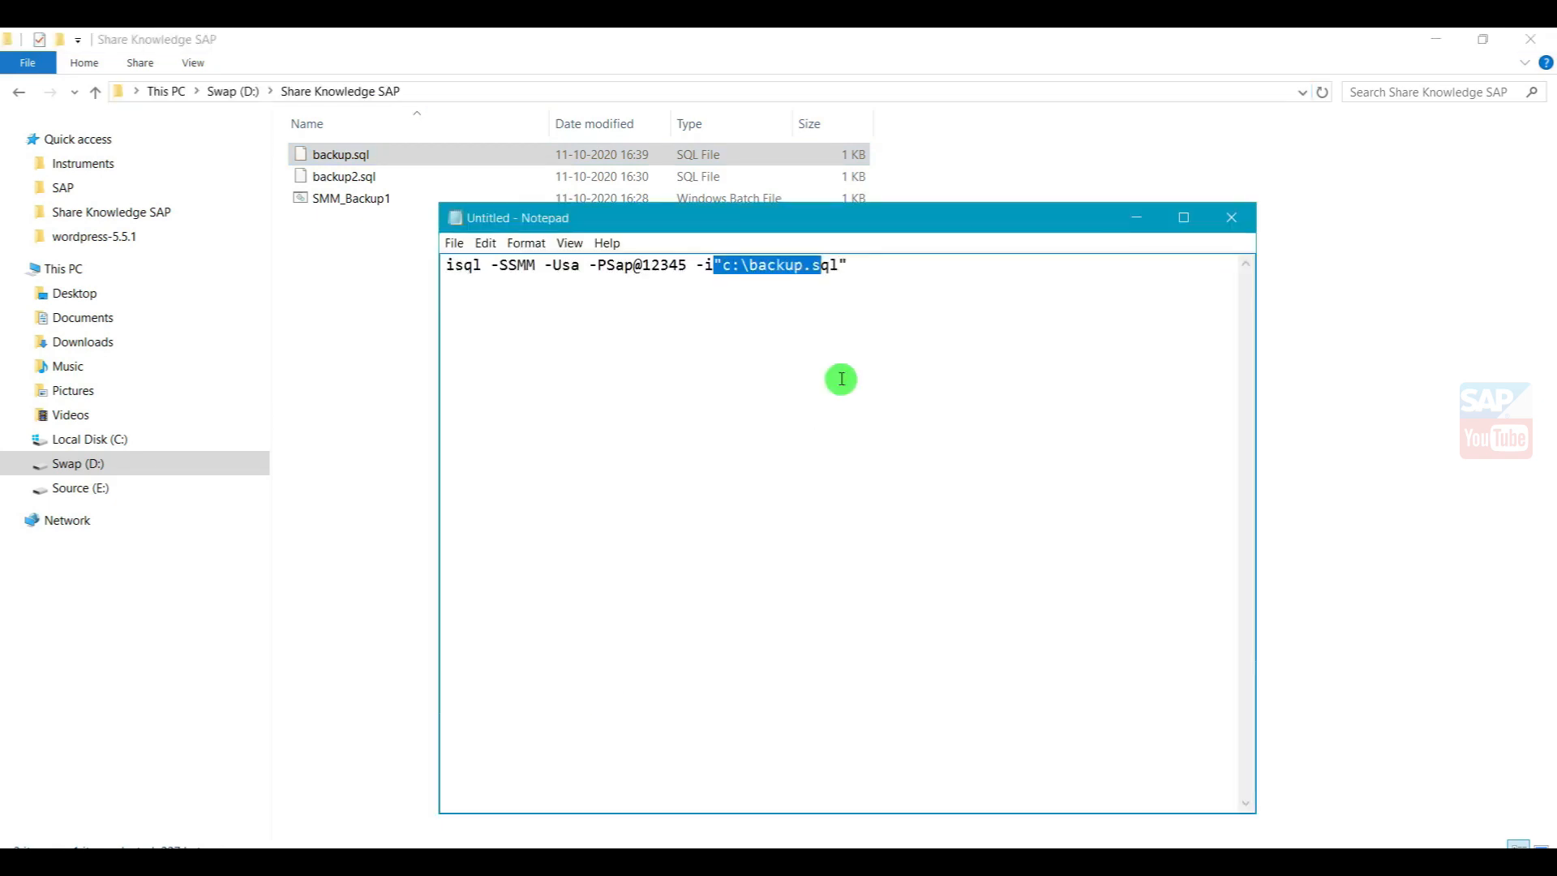
{"action": "key", "text": "Right"}
{"action": "key", "text": "Left"}
{"action": "key", "text": "Left"}
{"action": "key", "text": "Left"}
{"action": "key", "text": "Left"}
{"action": "key", "text": "Left"}
{"action": "key", "text": "Left"}
{"action": "key", "text": "Left"}
{"action": "key", "text": "Left"}
{"action": "key", "text": "Left"}
{"action": "key", "text": "Left"}
{"action": "key", "text": "Left"}
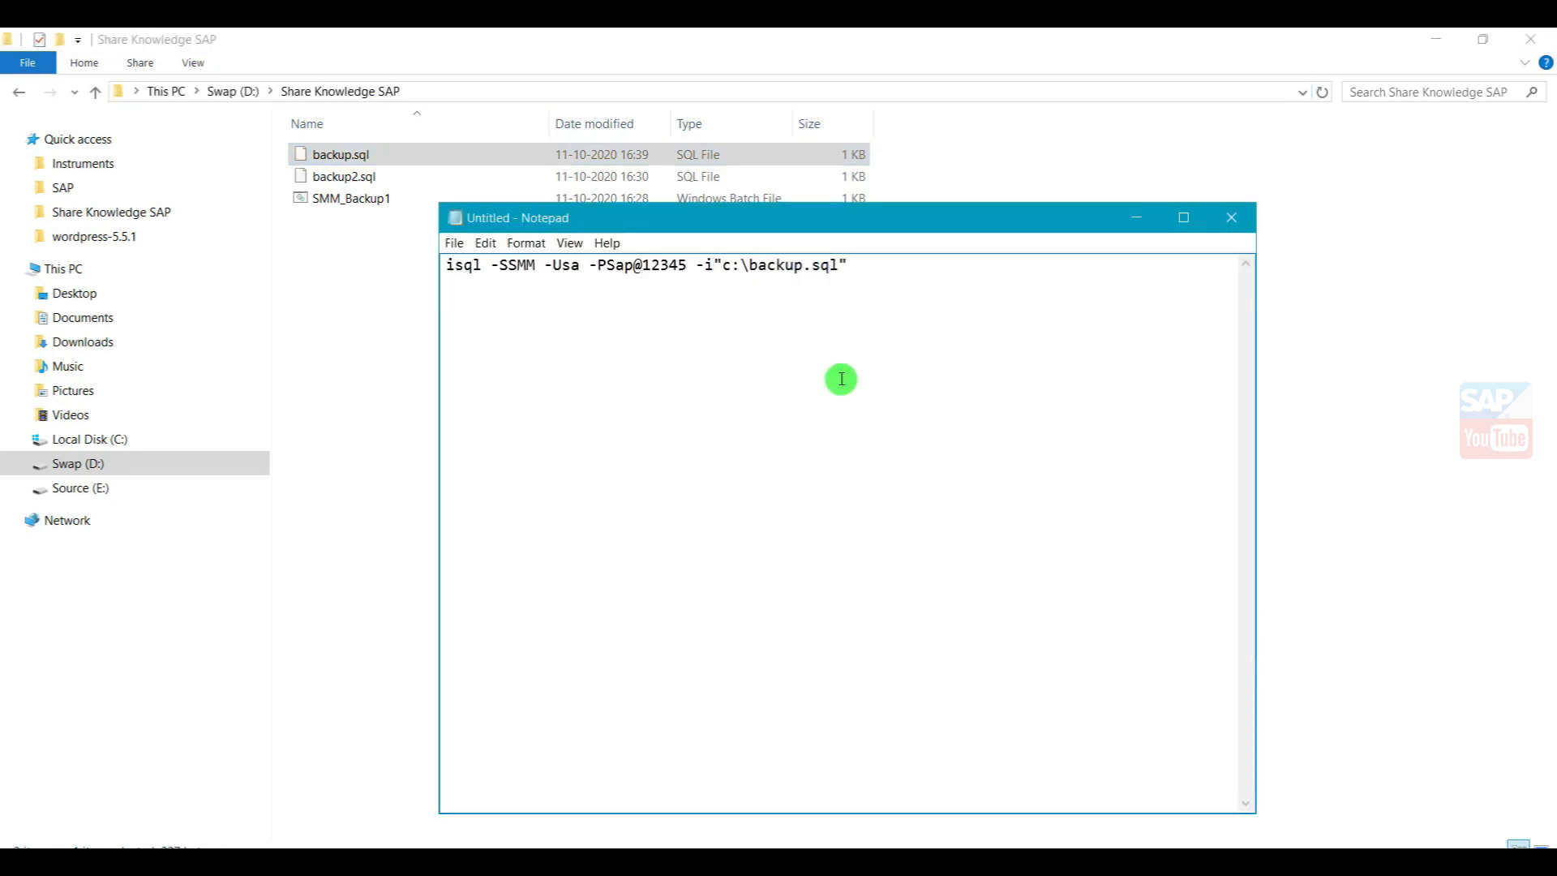
{"action": "key", "text": "shift+Right"}
{"action": "key", "text": "shift+Right"}
{"action": "key", "text": "shift+Right"}
{"action": "key", "text": "shift+Right"}
{"action": "key", "text": "shift+Right"}
{"action": "key", "text": "shift+Right"}
{"action": "key", "text": "shift+Right"}
{"action": "key", "text": "shift+Right"}
{"action": "key", "text": "shift+Right"}
{"action": "key", "text": "shift+Right"}
{"action": "key", "text": "shift+Right"}
{"action": "key", "text": "shift+Right"}
{"action": "key", "text": "shift+Right"}
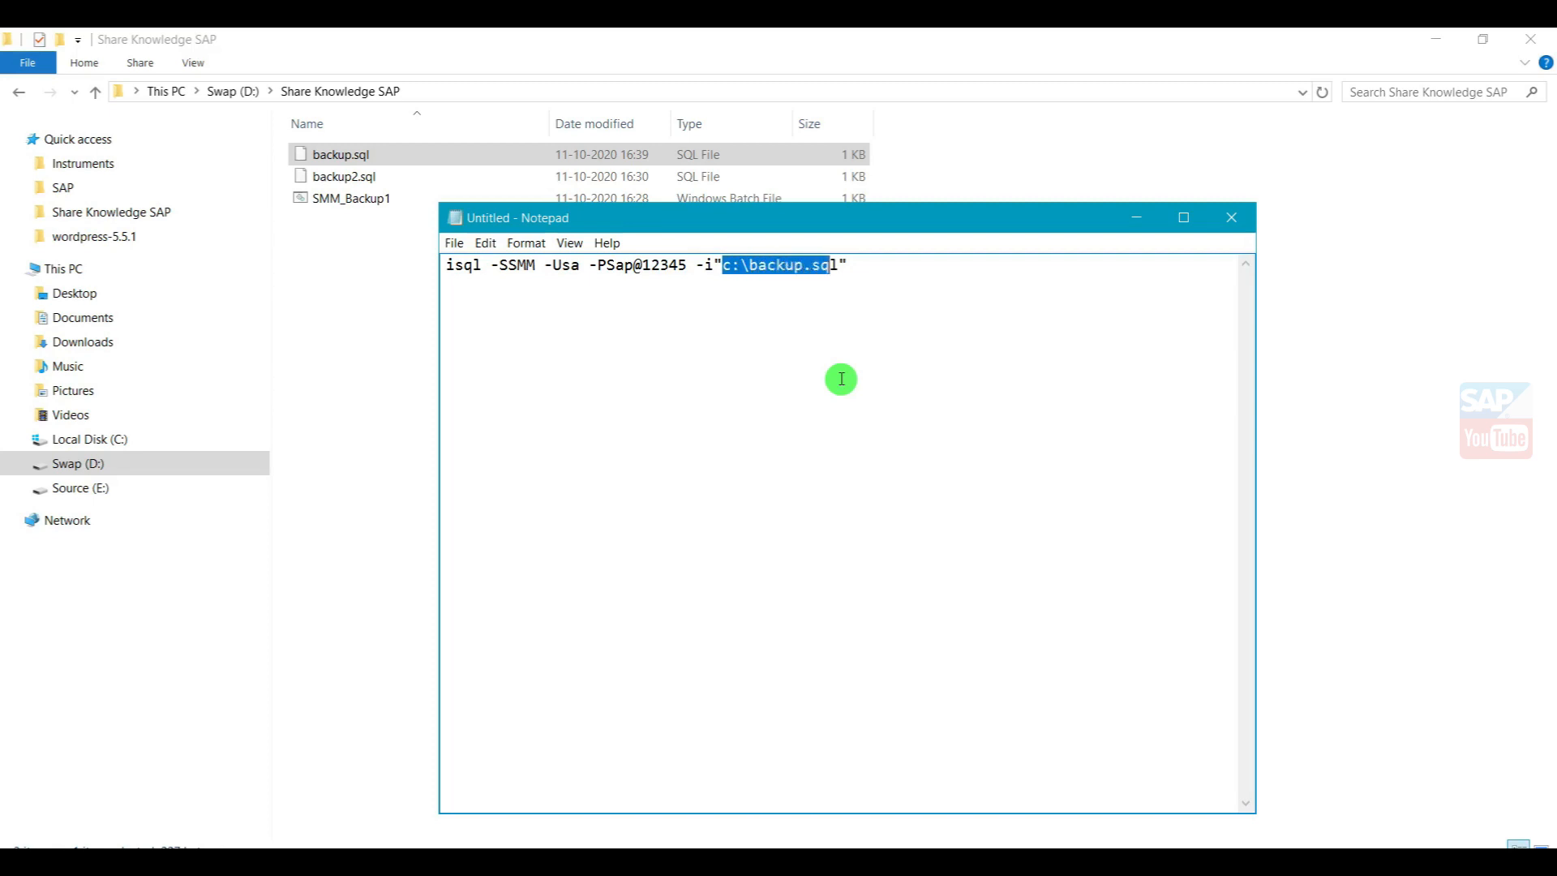
{"action": "key", "text": "ctrl+v"}
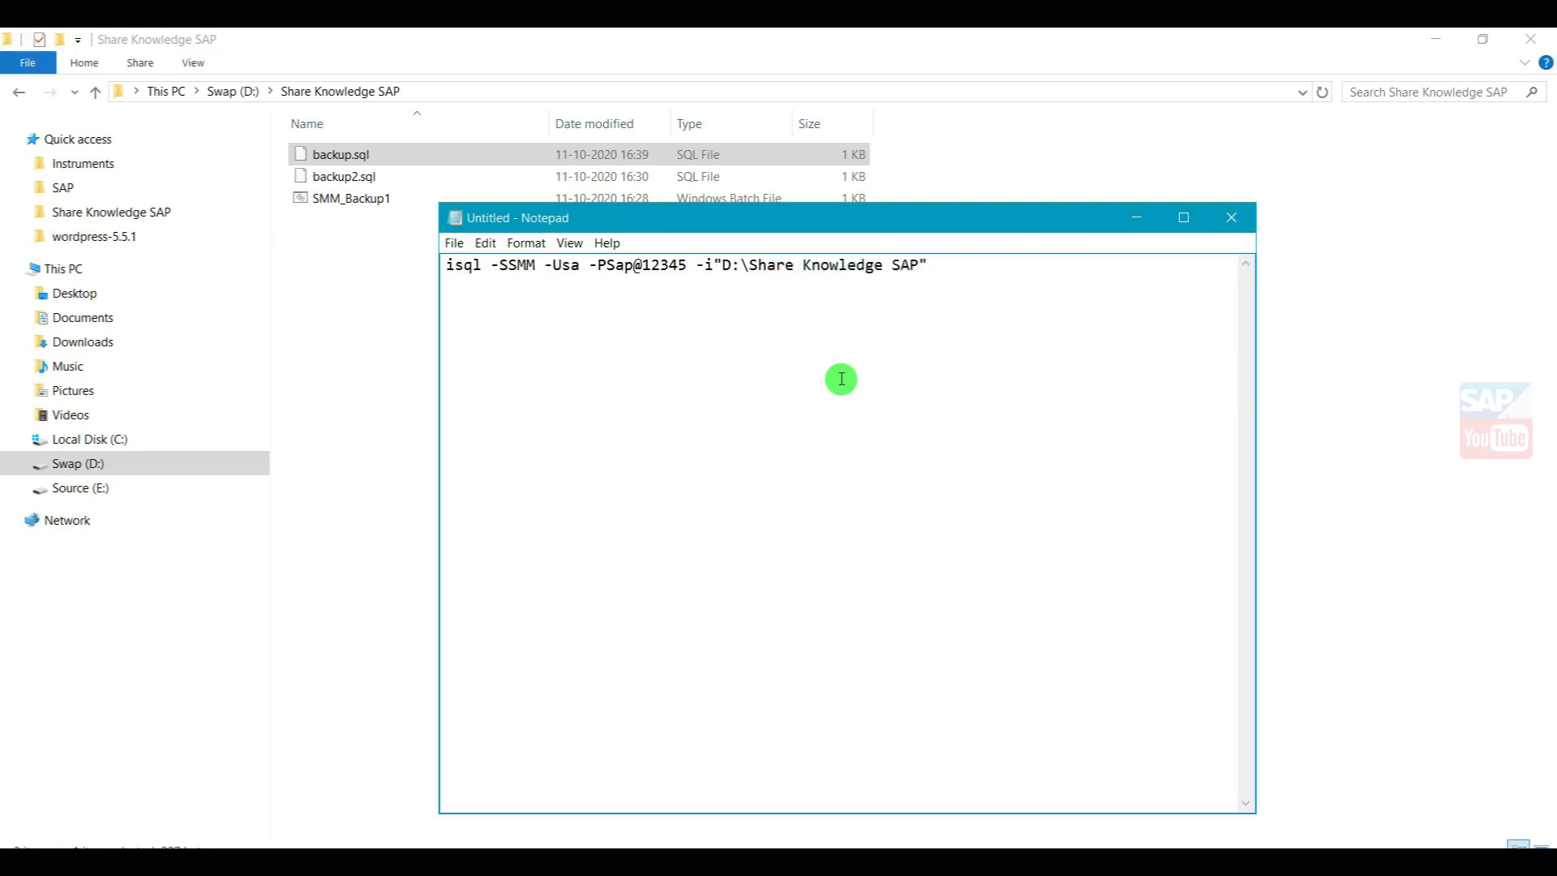
{"action": "key", "text": "ctrl+z"}
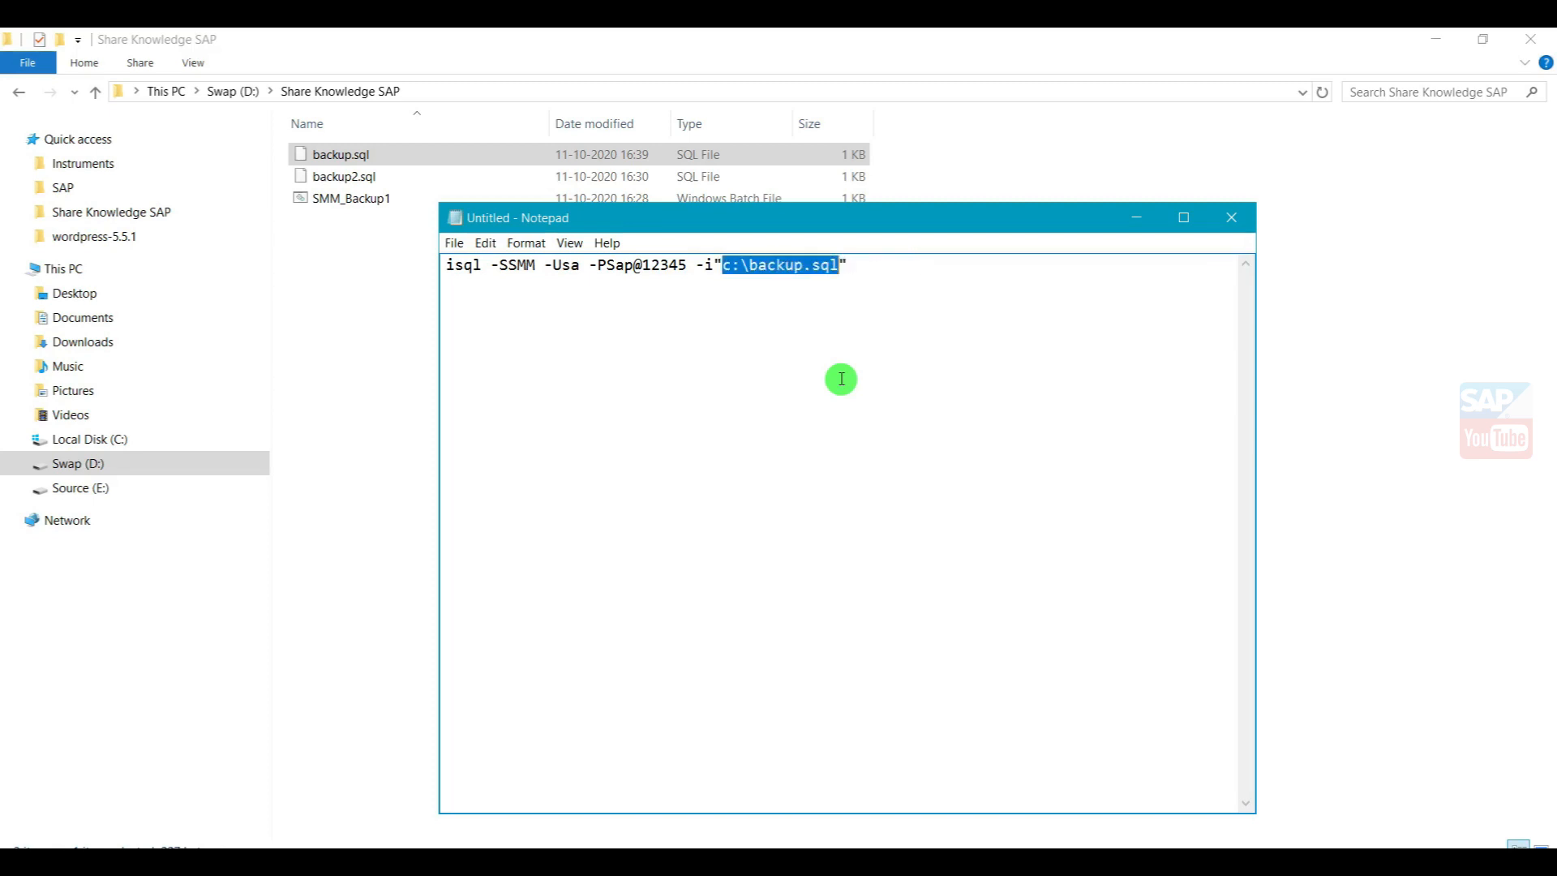
Step: Copy the full object path from backup.sql's security properties and replace c:\backup.sql in the isql command with D:\Share Knowledge SAP\backup.sql
{"action": "left_click", "coordinate": [394, 357]}
{"action": "left_click", "coordinate": [339, 157]}
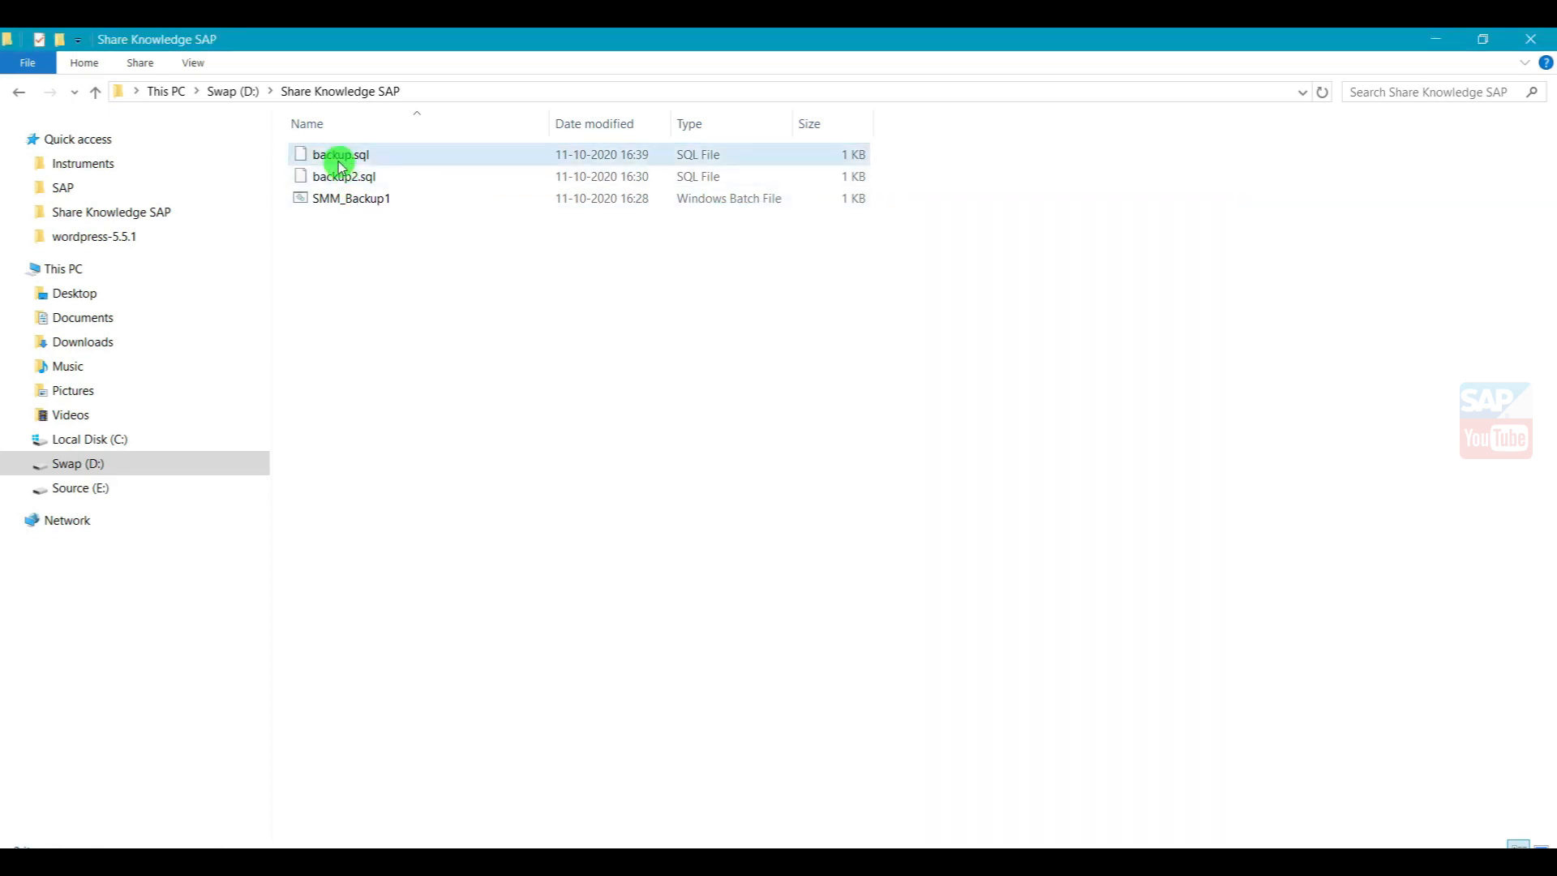
{"action": "right_click", "coordinate": [339, 161]}
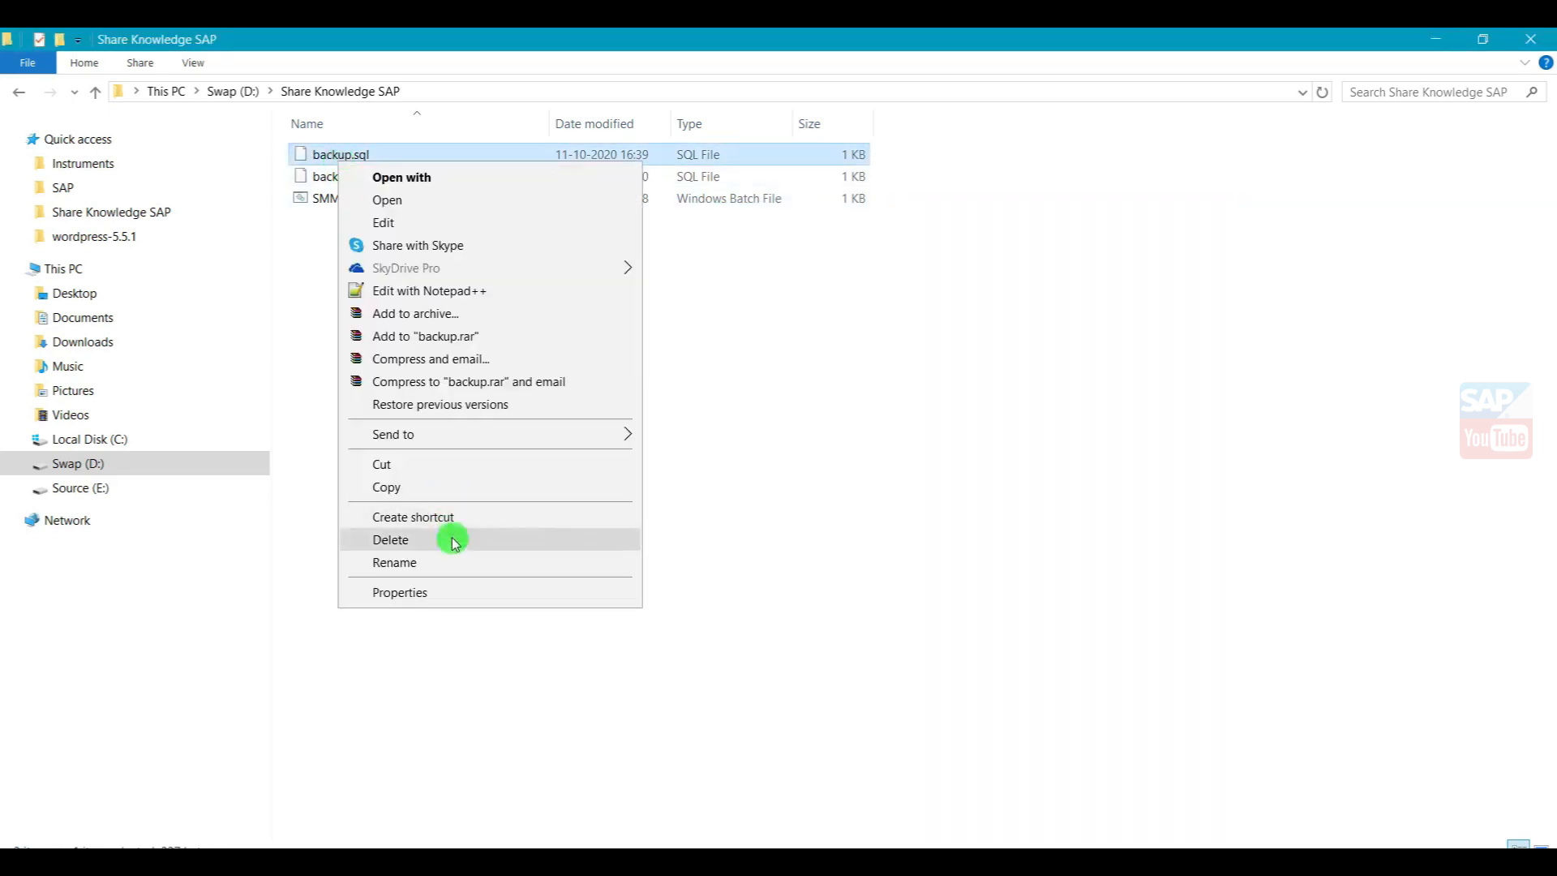
{"action": "left_click", "coordinate": [448, 593]}
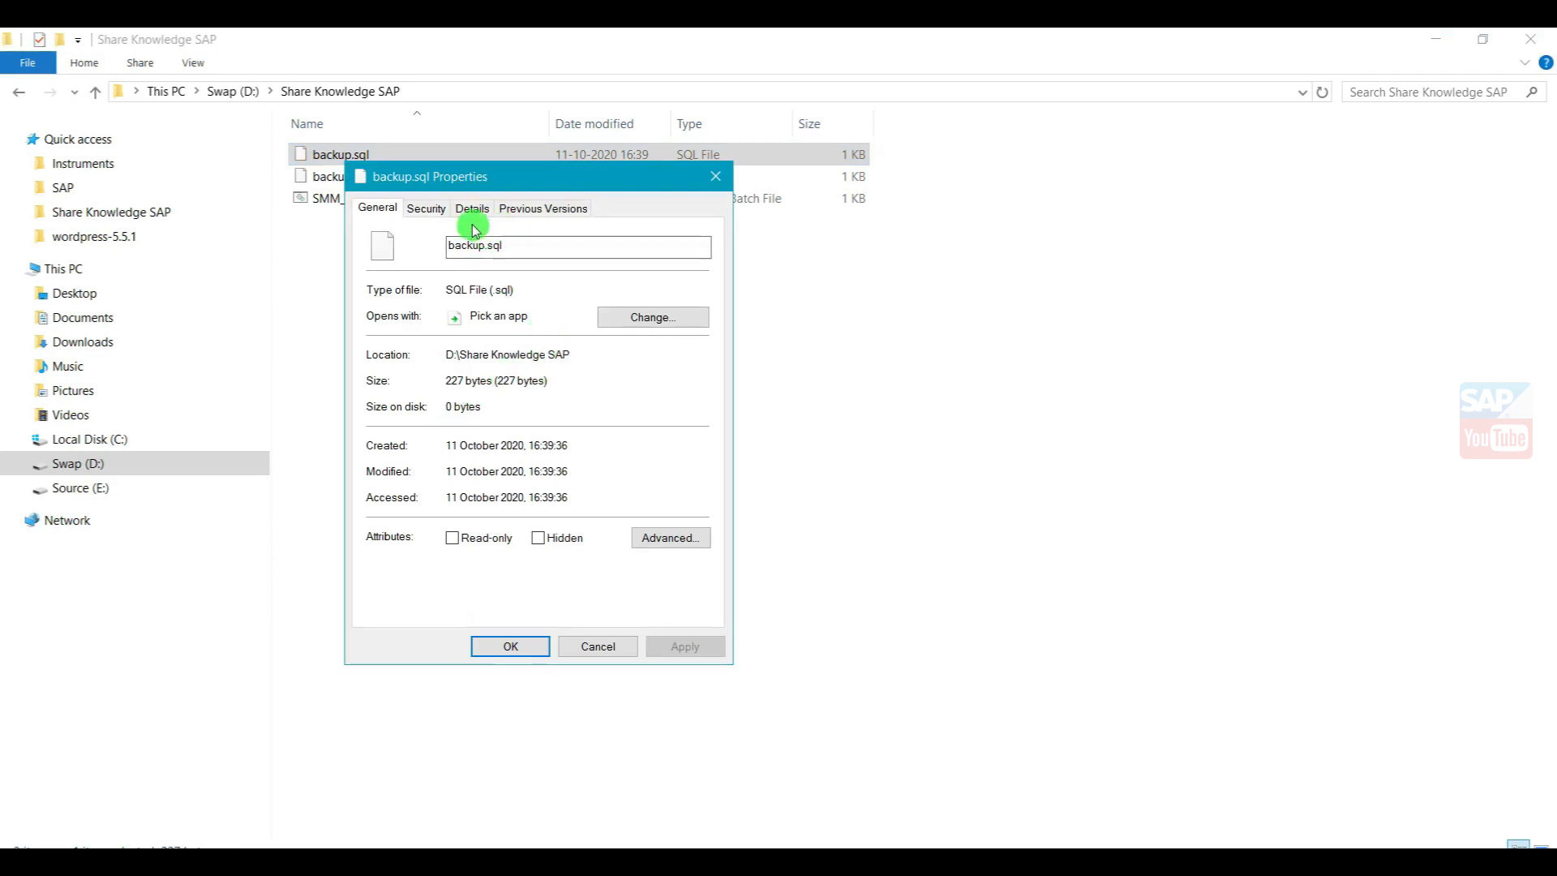
{"action": "left_click", "coordinate": [434, 208]}
{"action": "left_click", "coordinate": [471, 210]}
{"action": "left_click", "coordinate": [421, 210]}
{"action": "left_click_drag", "start_coordinate": [454, 236], "coordinate": [645, 249]}
{"action": "key", "text": "ctrl+c"}
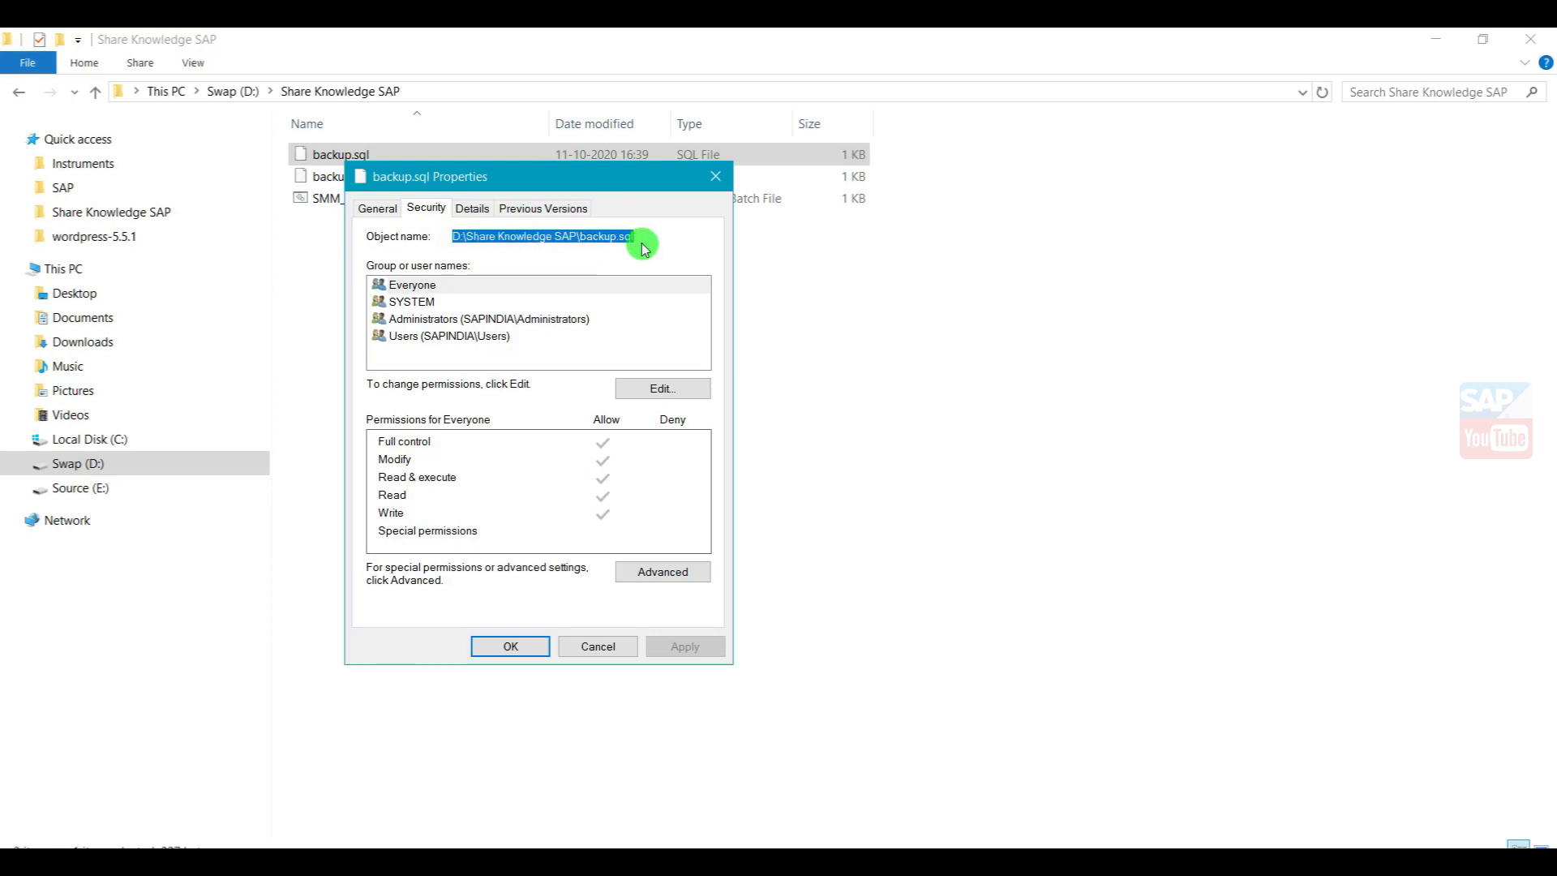
{"action": "left_click", "coordinate": [568, 647]}
{"action": "key", "text": "alt+Tab"}
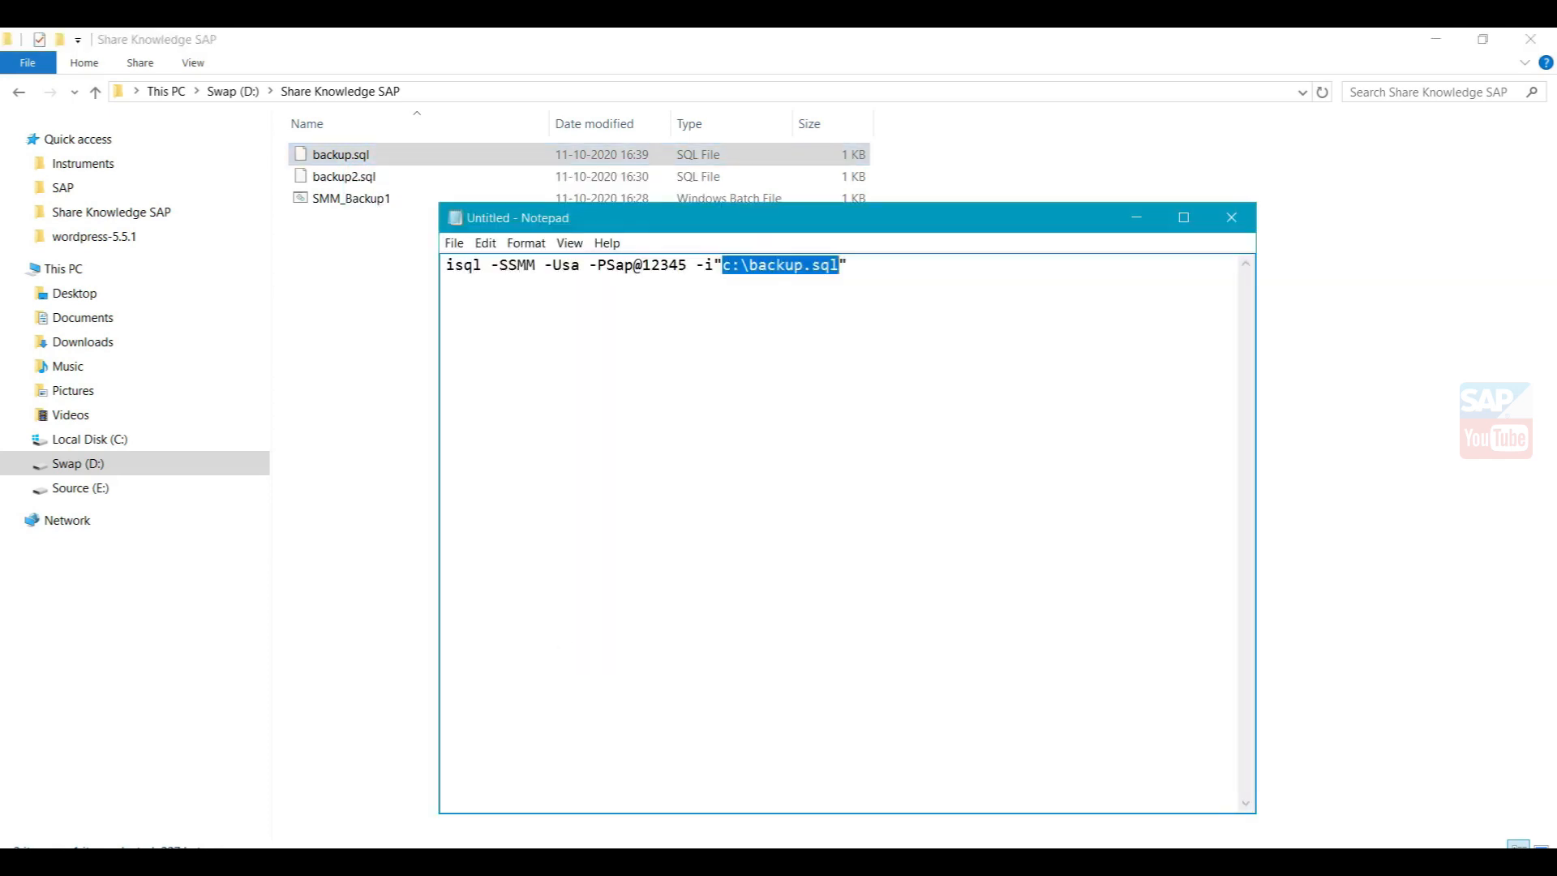
{"action": "key", "text": "ctrl+v"}
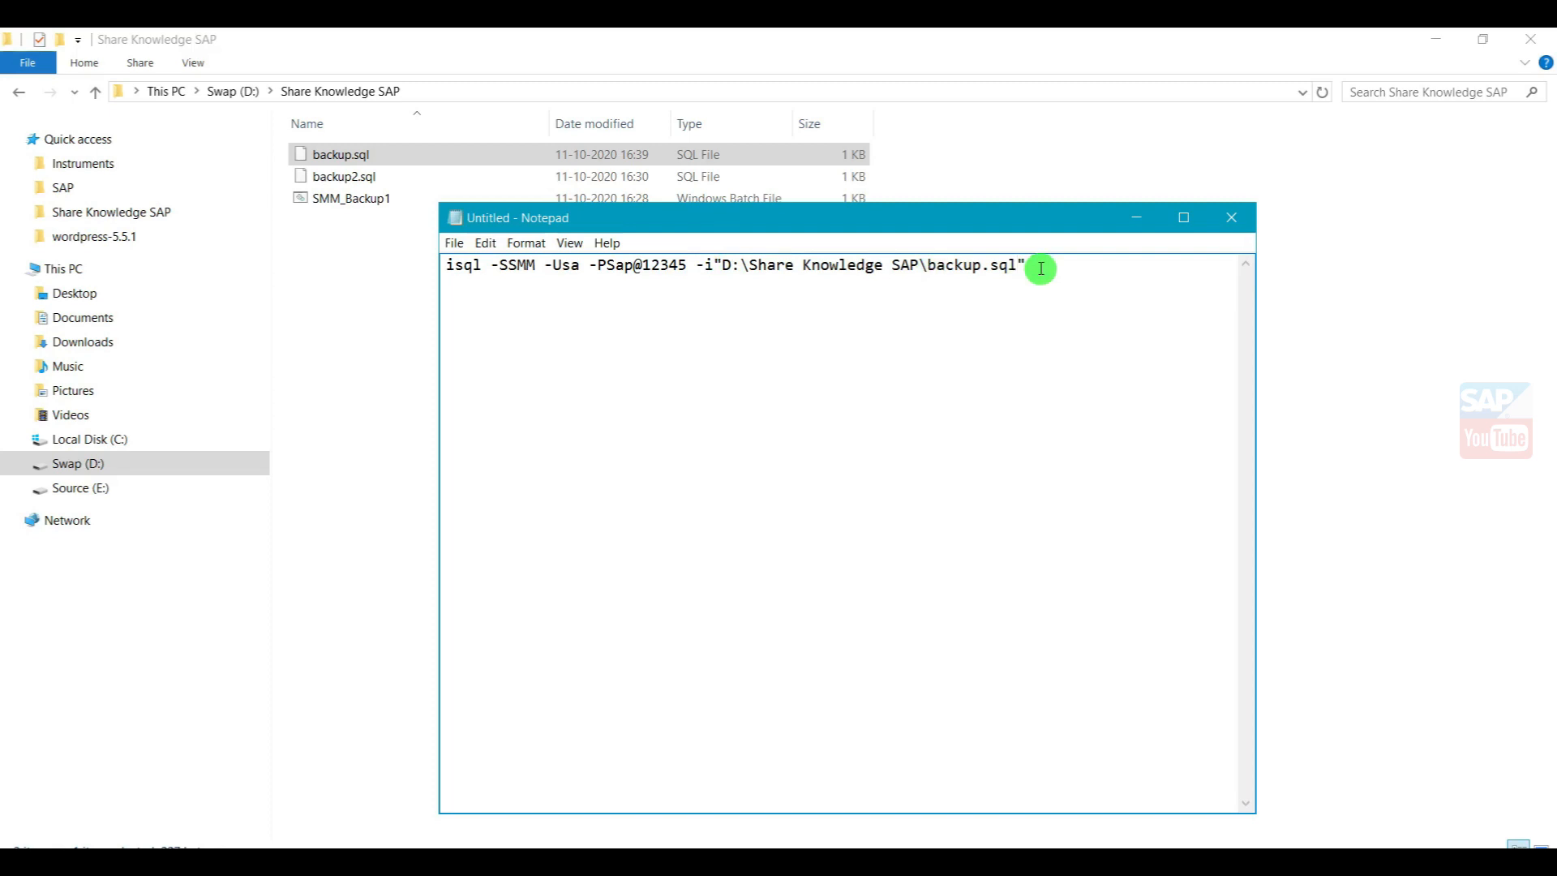
Step: Save the document as smm_backup.bat in D:\Share Knowledge SAP with file type All Files, and close Notepad
{"action": "left_click", "coordinate": [455, 243]}
{"action": "left_click", "coordinate": [480, 322]}
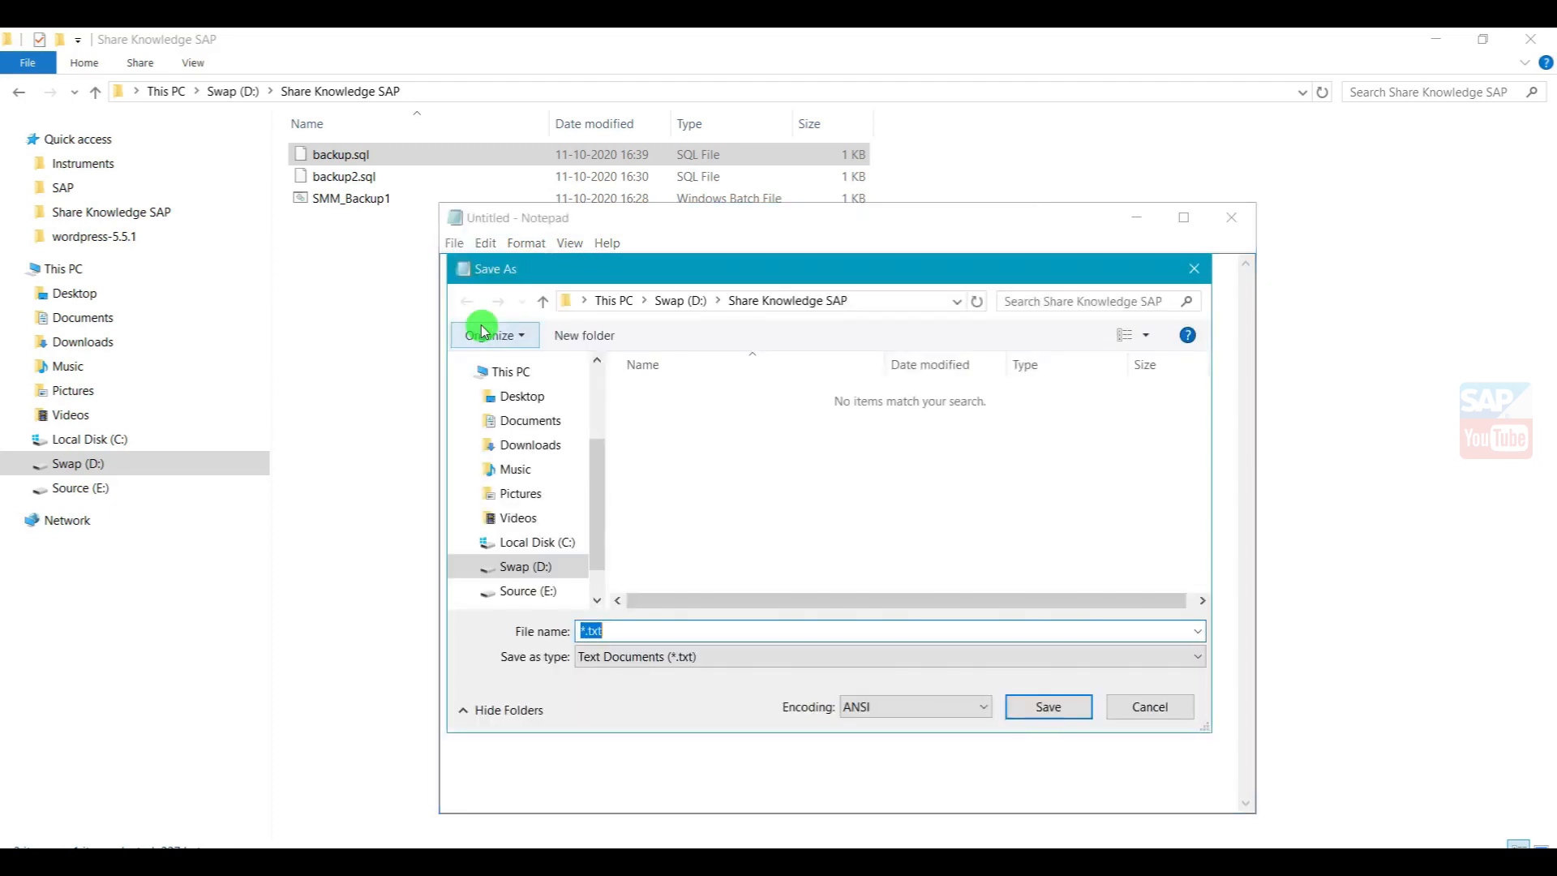
{"action": "left_click", "coordinate": [597, 664]}
{"action": "left_click", "coordinate": [595, 662]}
{"action": "left_click", "coordinate": [613, 631]}
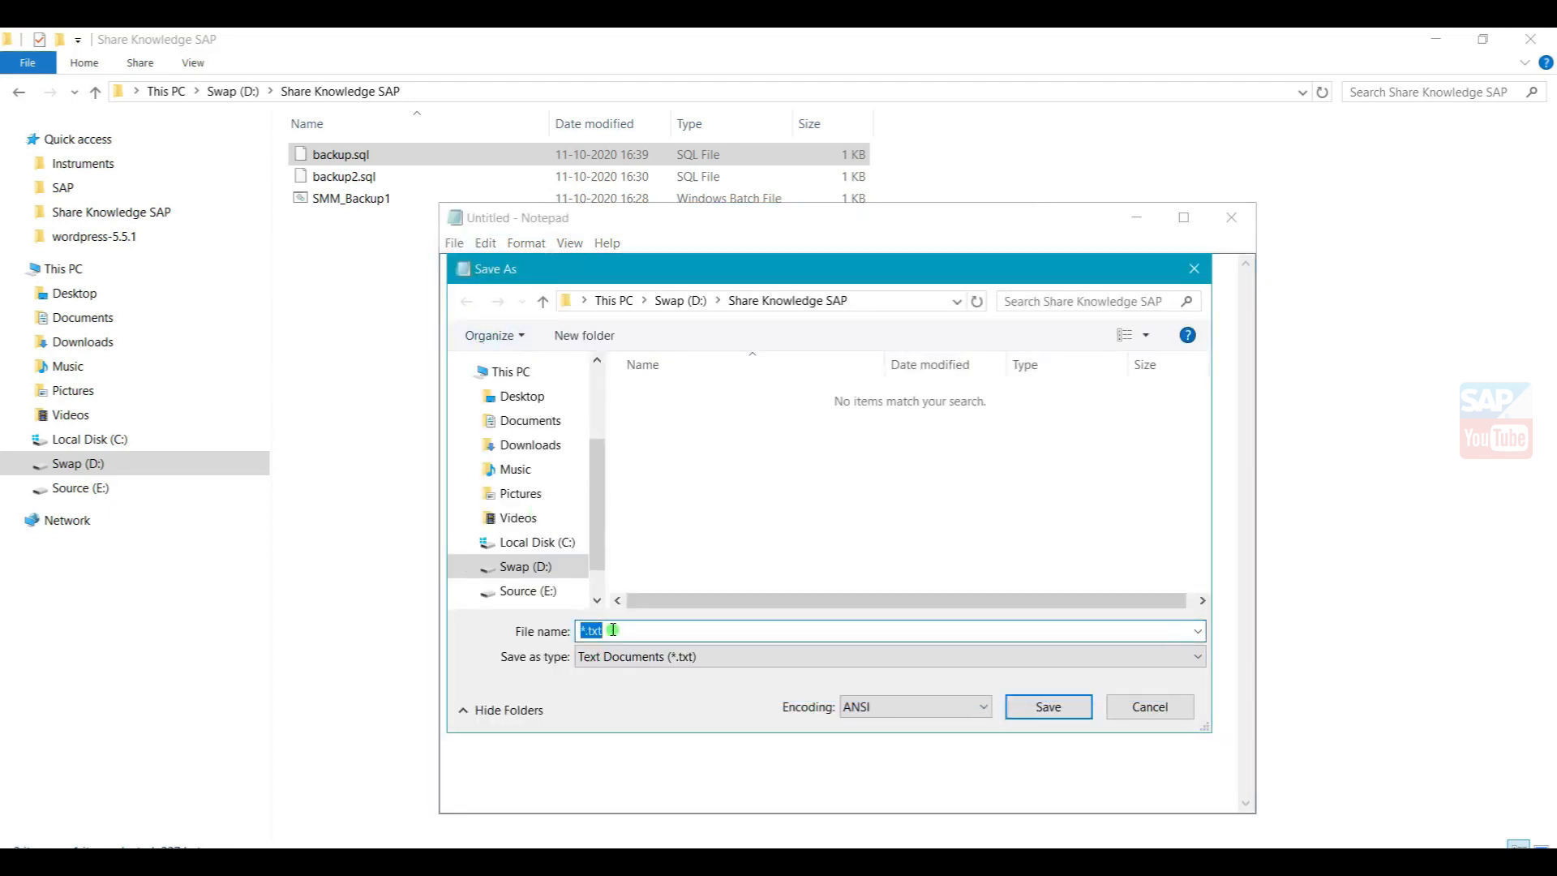
{"action": "double_click", "coordinate": [613, 630]}
{"action": "type", "text": "smm"}
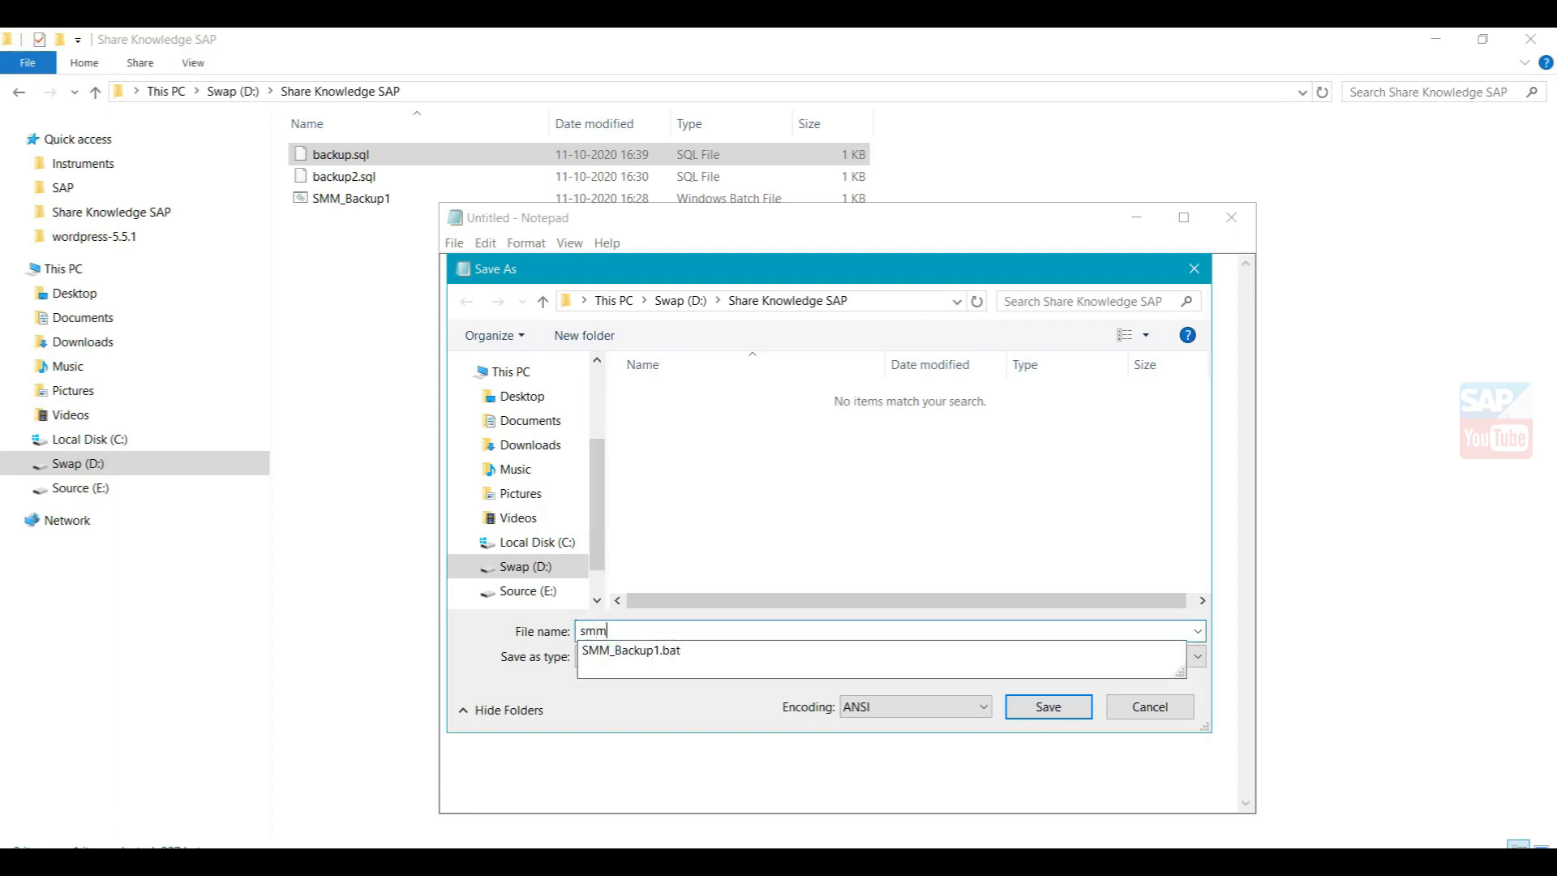
{"action": "left_click", "coordinate": [613, 630]}
{"action": "type", "text": "_backup"}
{"action": "left_click", "coordinate": [608, 630]}
{"action": "type", "text": ".bat"}
{"action": "left_click", "coordinate": [619, 655]}
{"action": "left_click", "coordinate": [617, 693]}
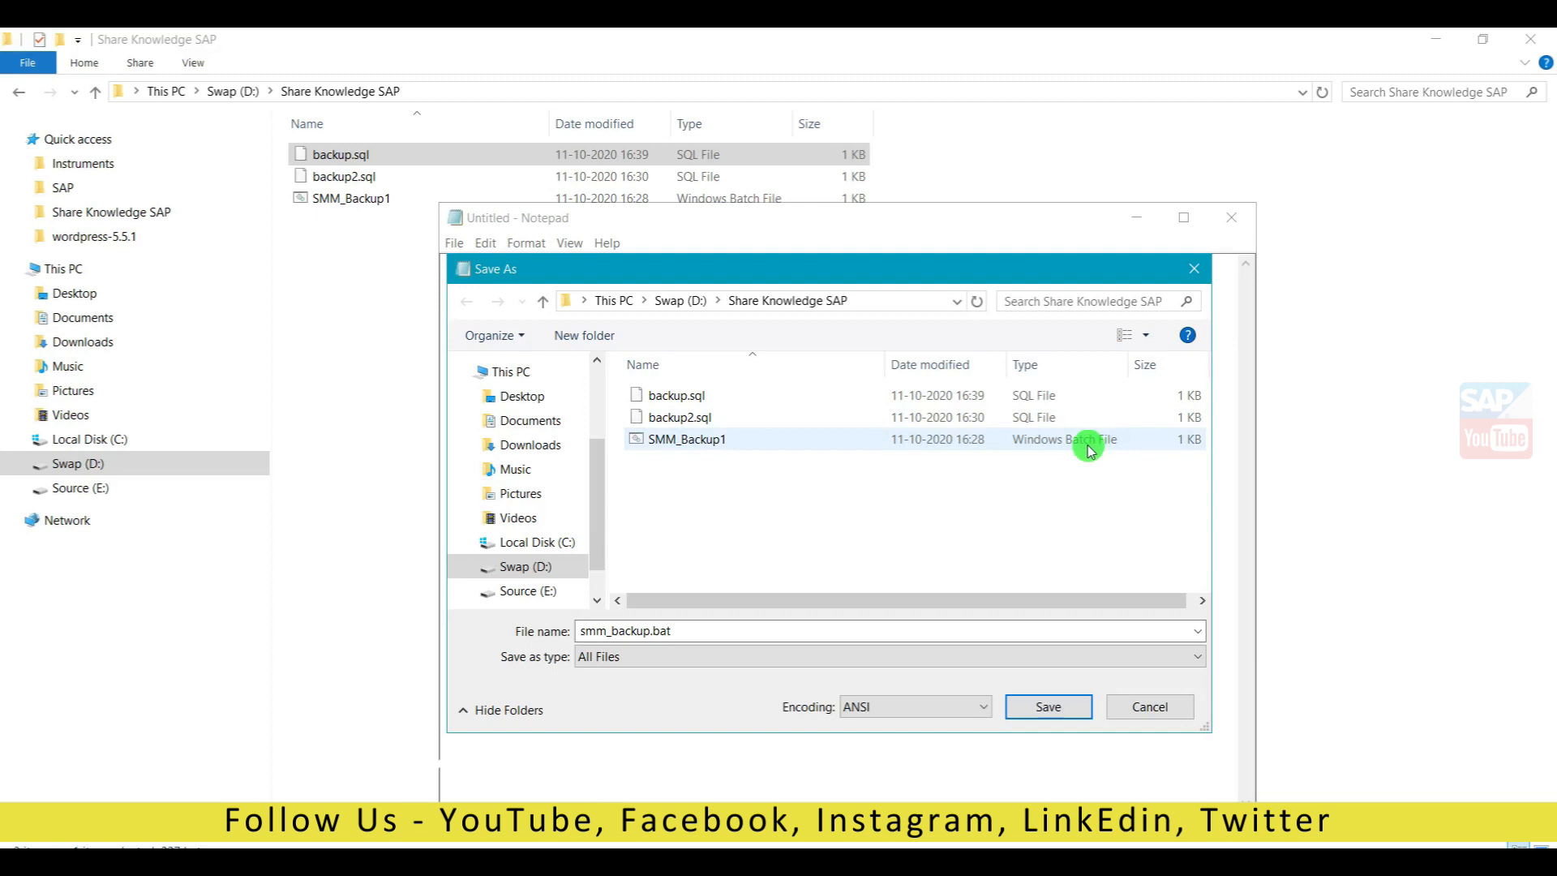
{"action": "left_click", "coordinate": [1046, 708]}
{"action": "left_click", "coordinate": [1240, 219]}
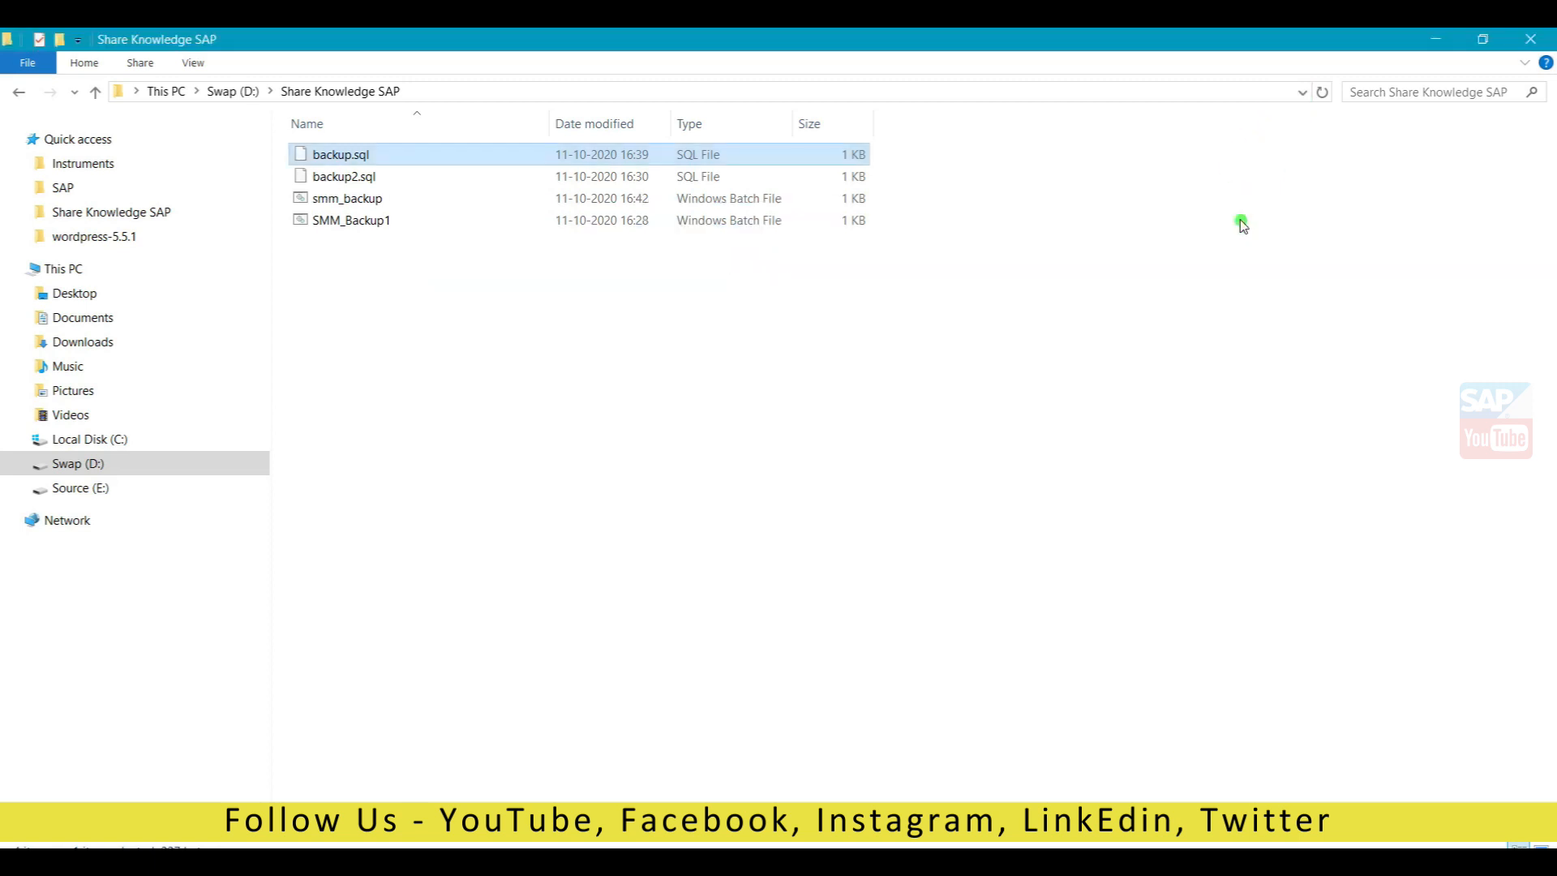
Step: Examine the smm_backup batch file and backup.sql entries in the Share Knowledge SAP folder
{"action": "left_click", "coordinate": [673, 420]}
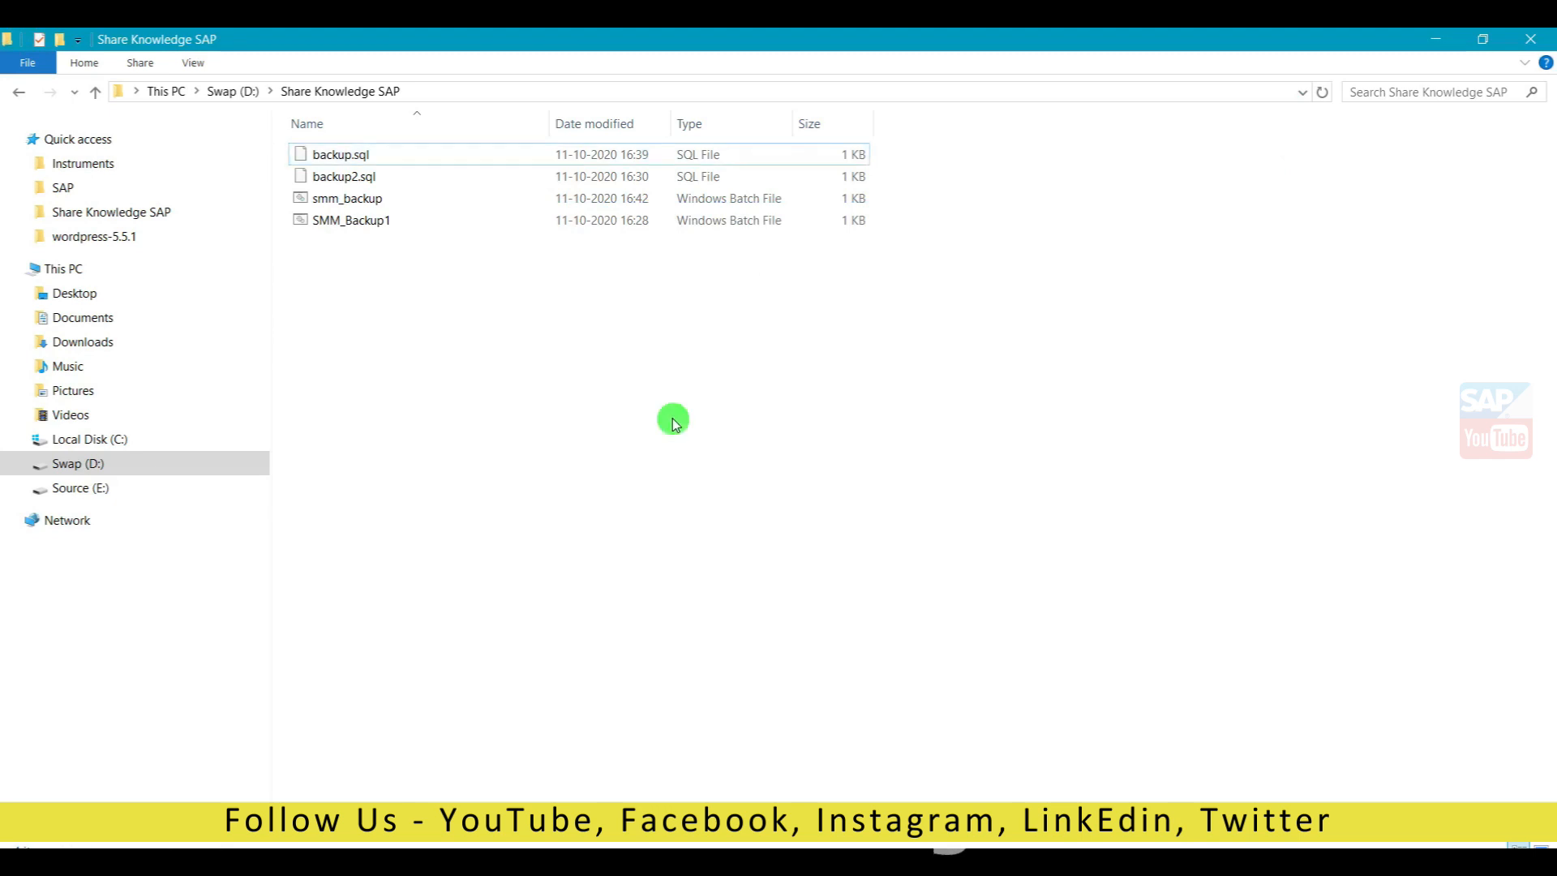
{"action": "left_click", "coordinate": [337, 205]}
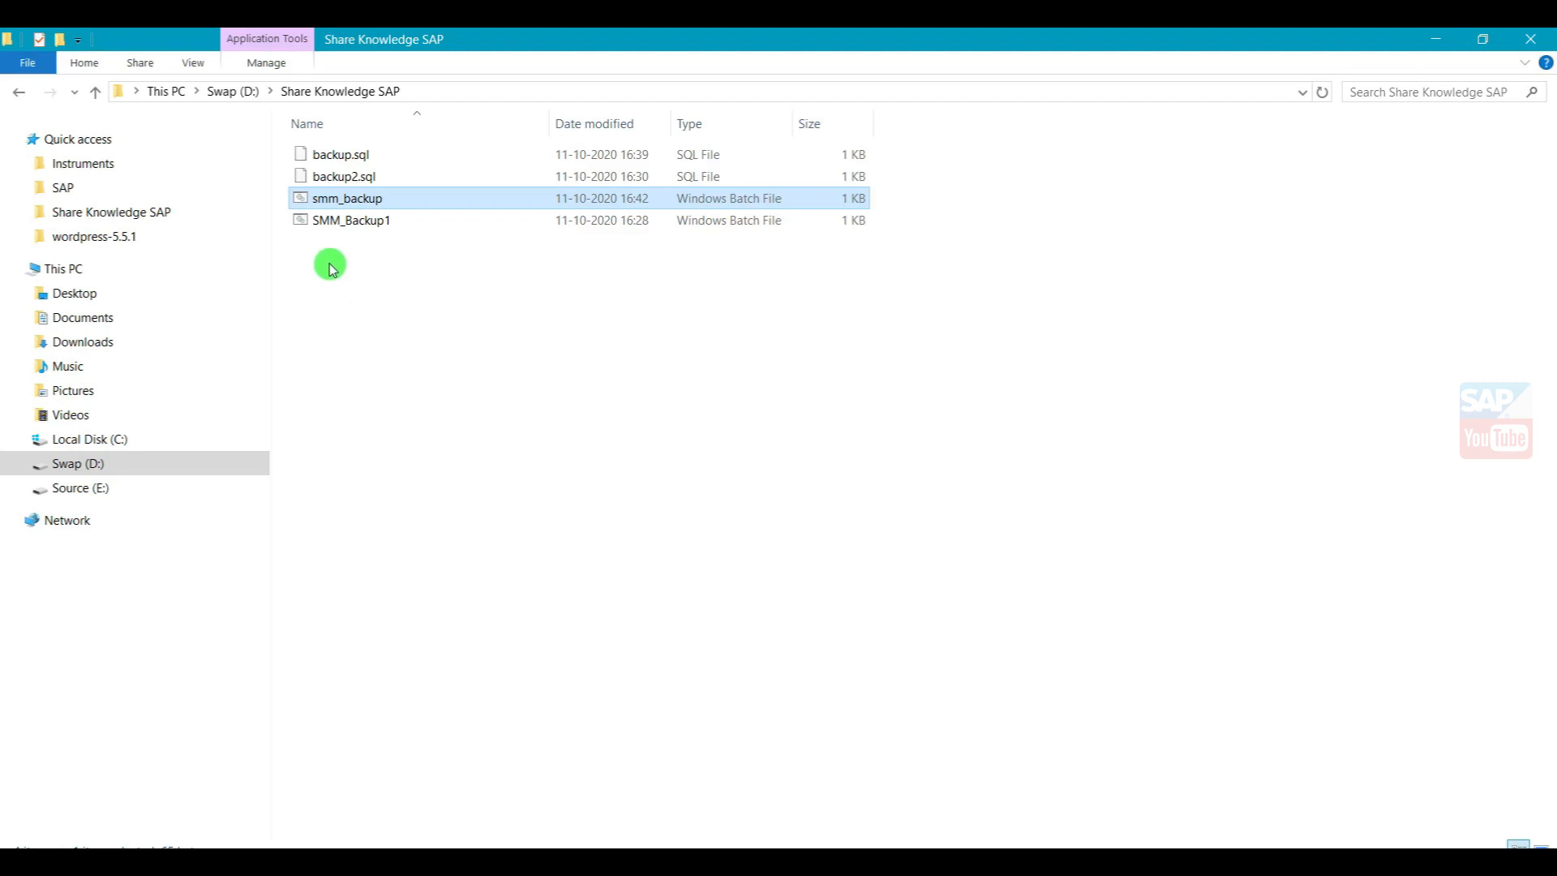
{"action": "left_click", "coordinate": [331, 164]}
{"action": "left_click", "coordinate": [349, 352]}
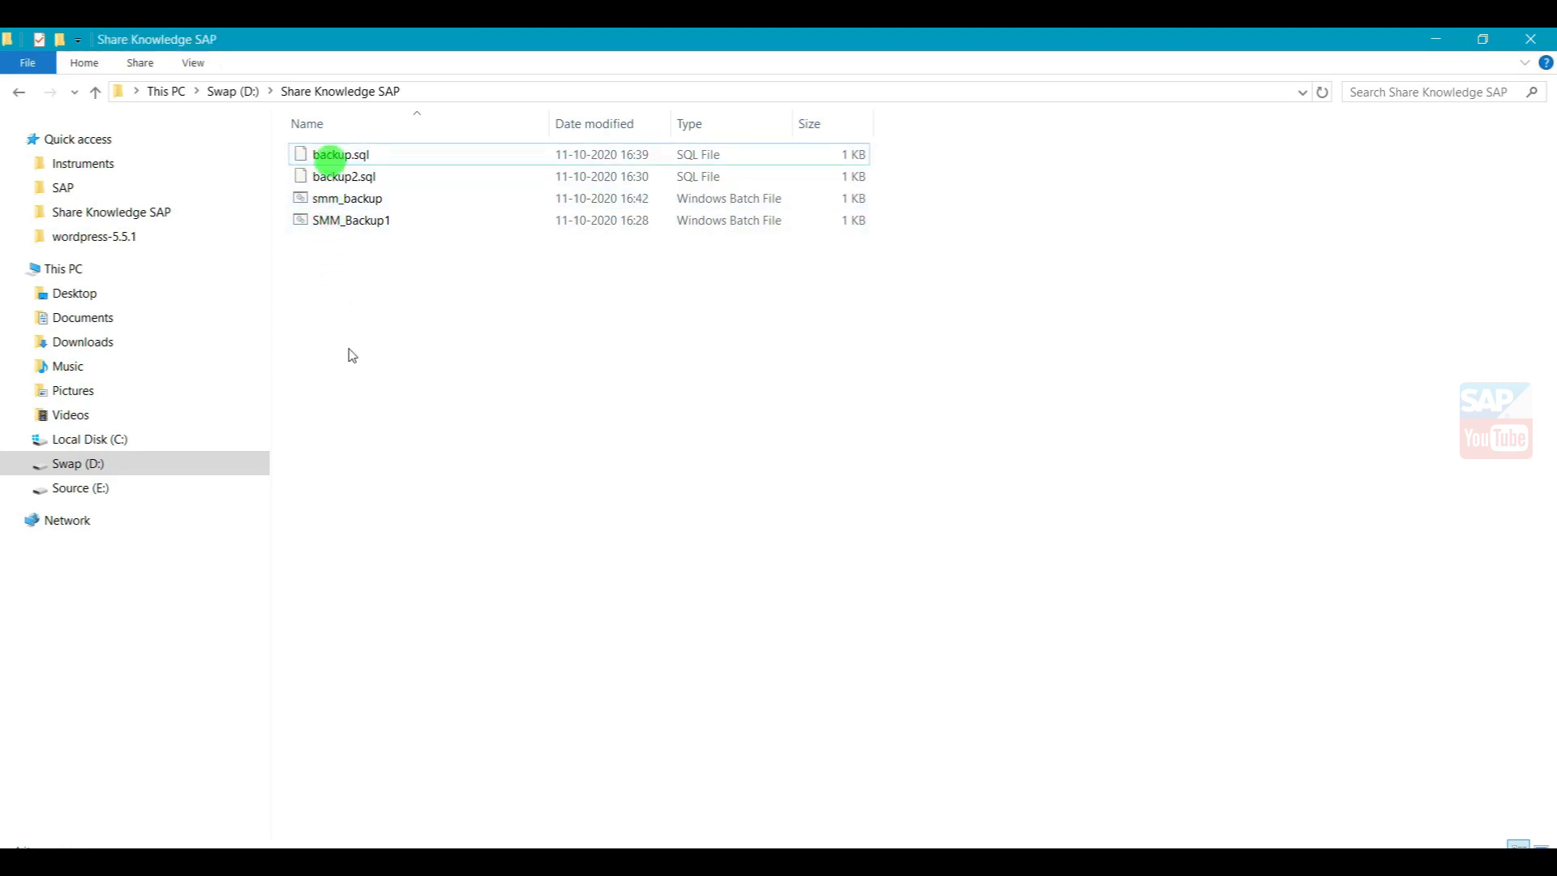
Step: Run the smm_backup batch file to start the database backup, and return to the Share Knowledge SAP folder
{"action": "left_click", "coordinate": [343, 200]}
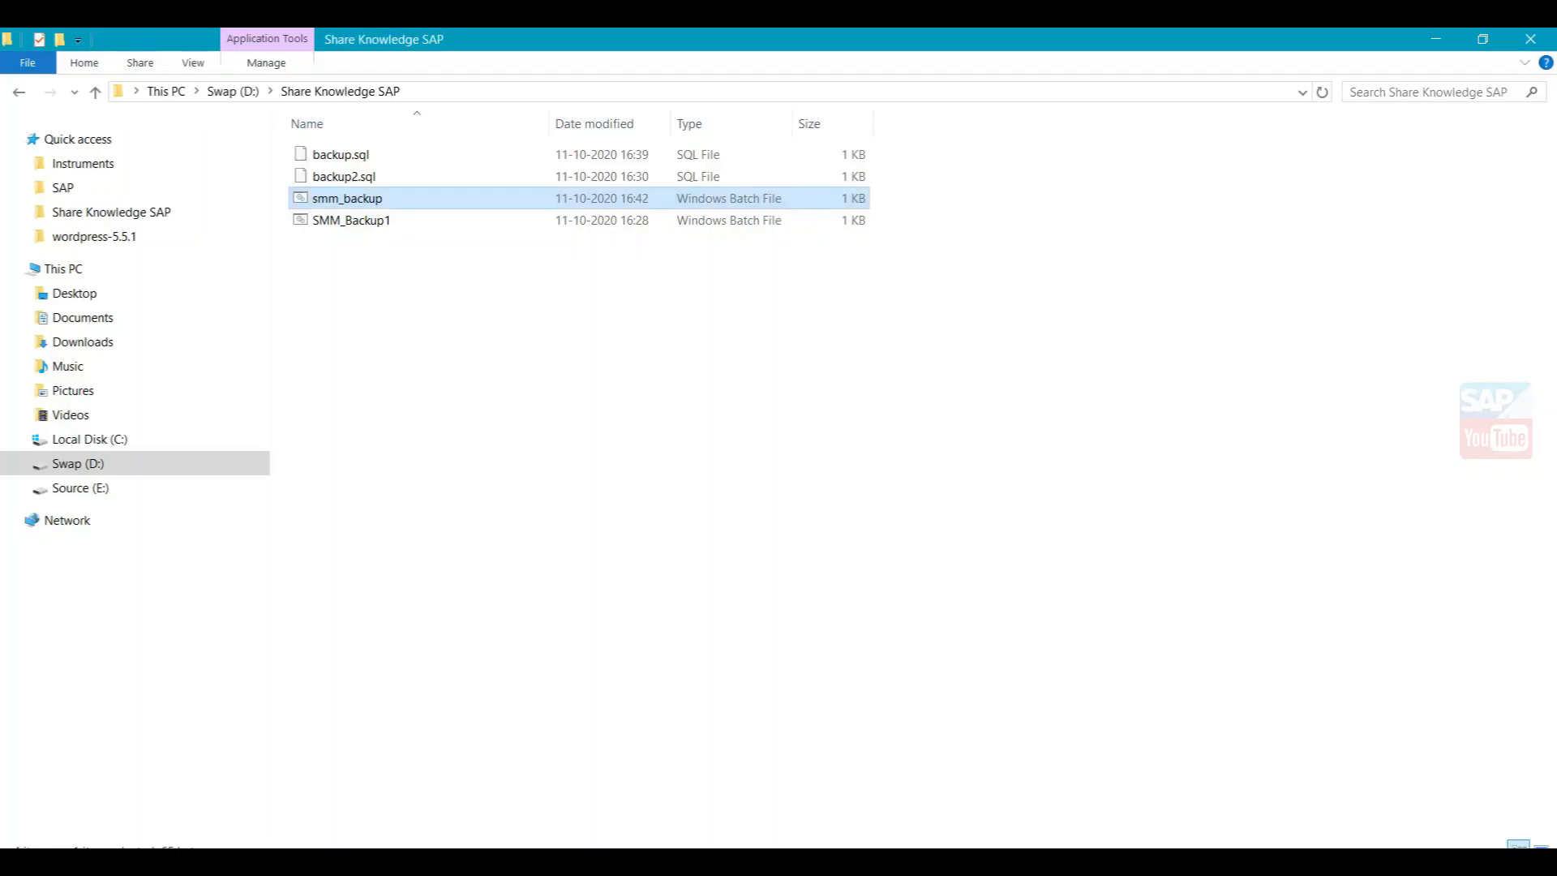
{"action": "left_click", "coordinate": [327, 198]}
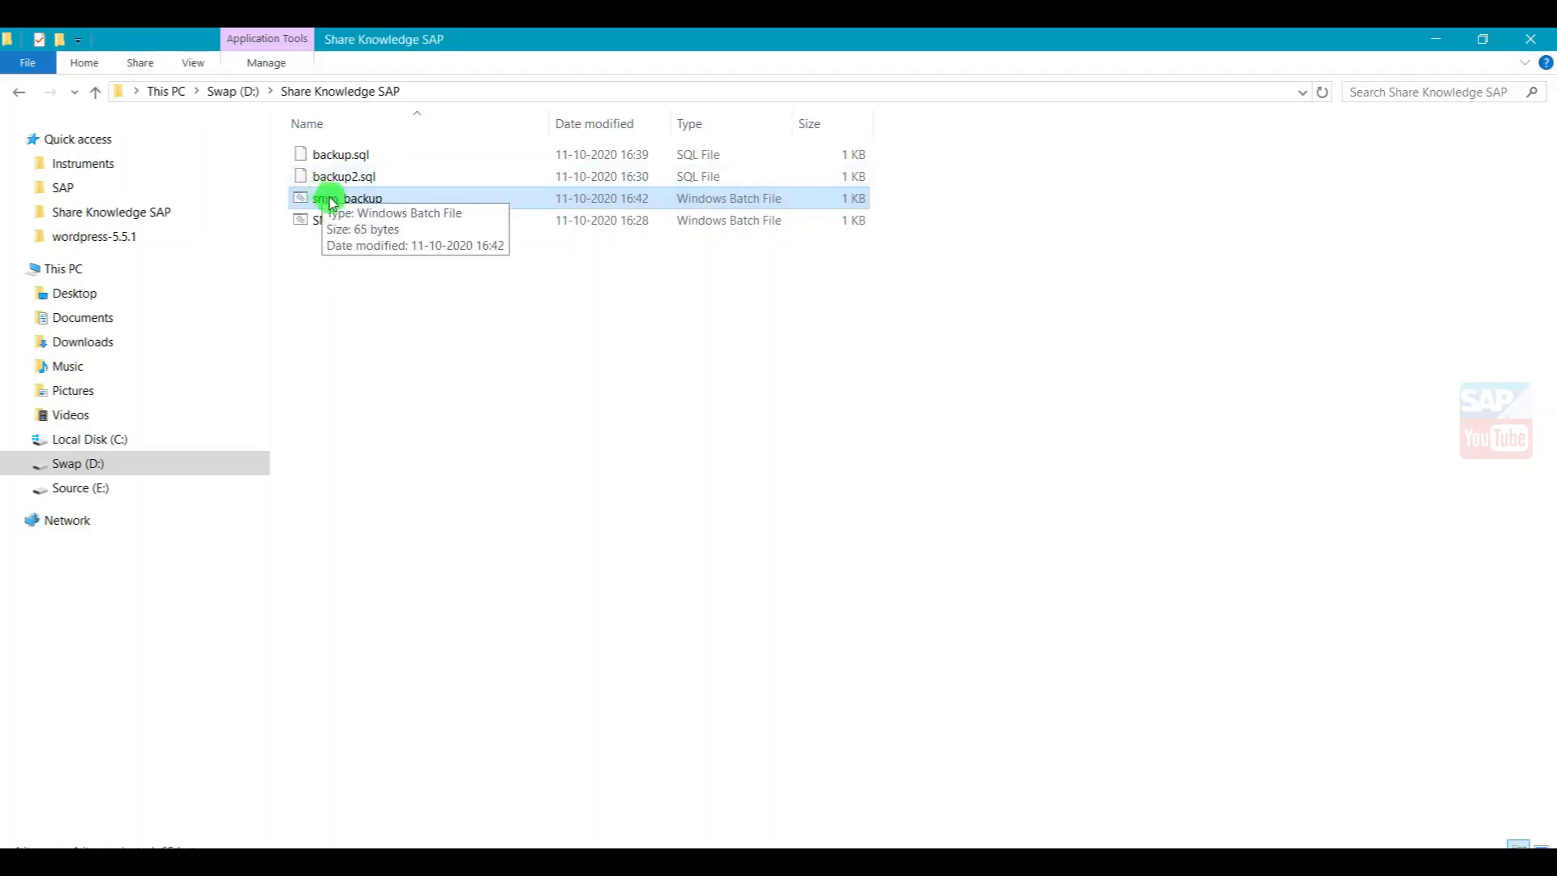
{"action": "double_click", "coordinate": [332, 202]}
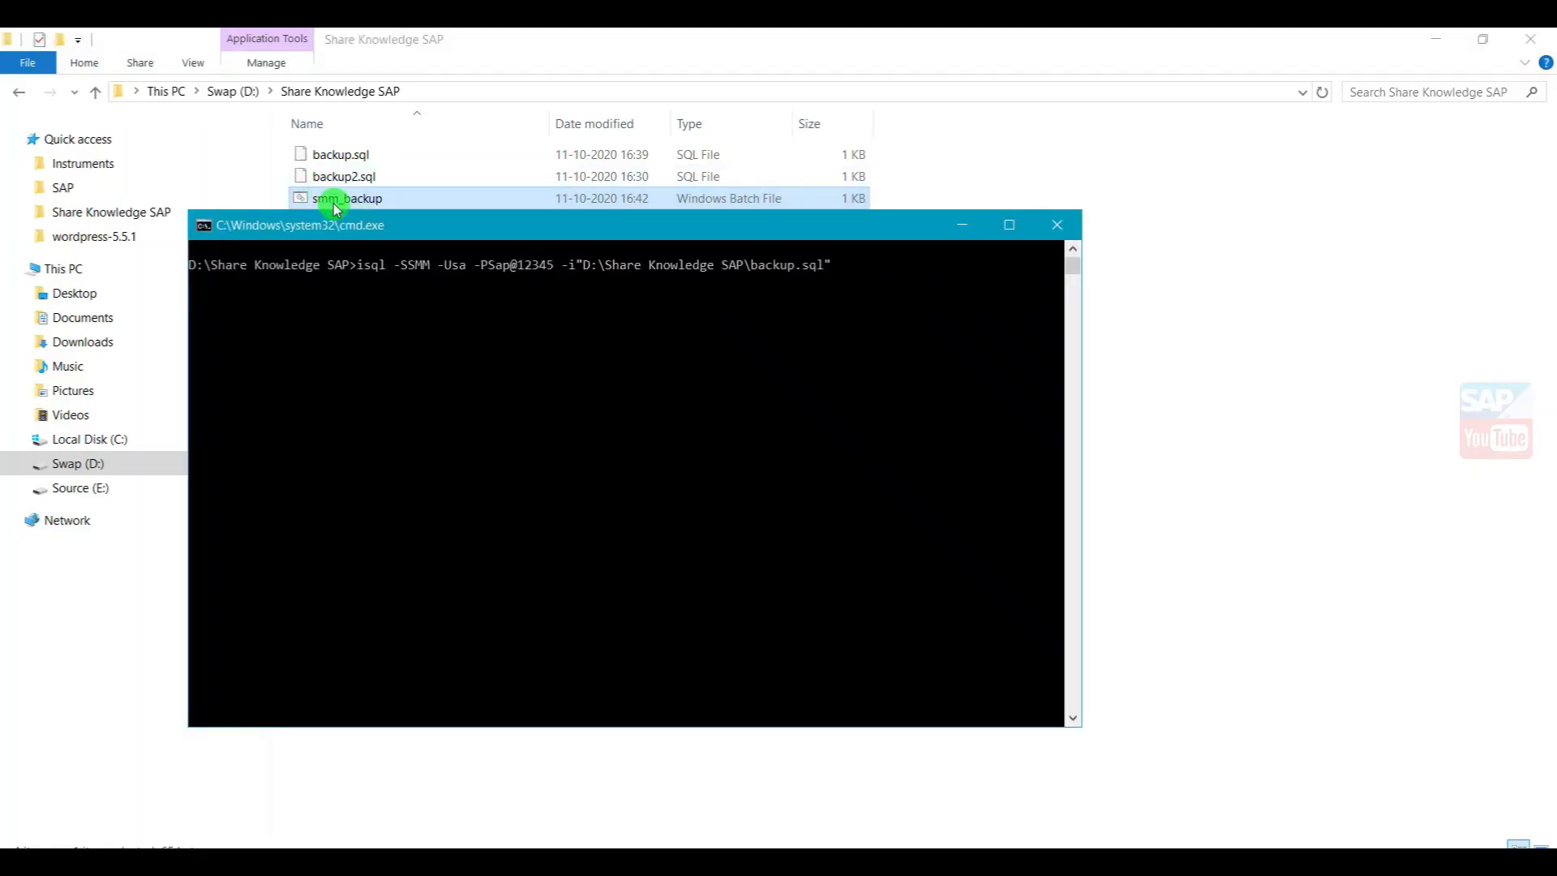
{"action": "left_click", "coordinate": [348, 289]}
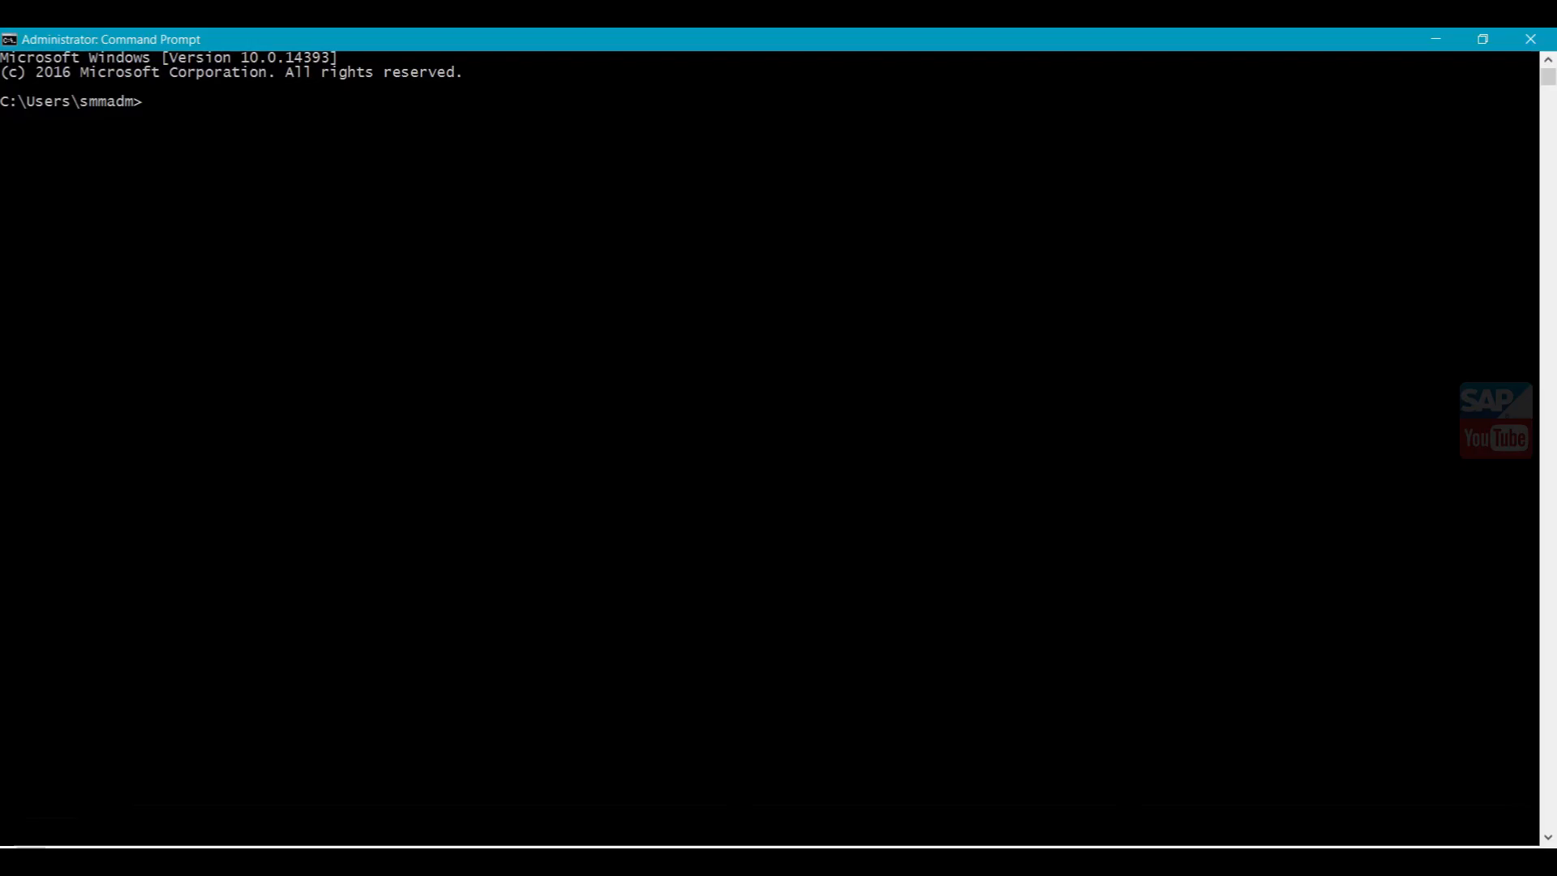
{"action": "key", "text": "alt+Tab"}
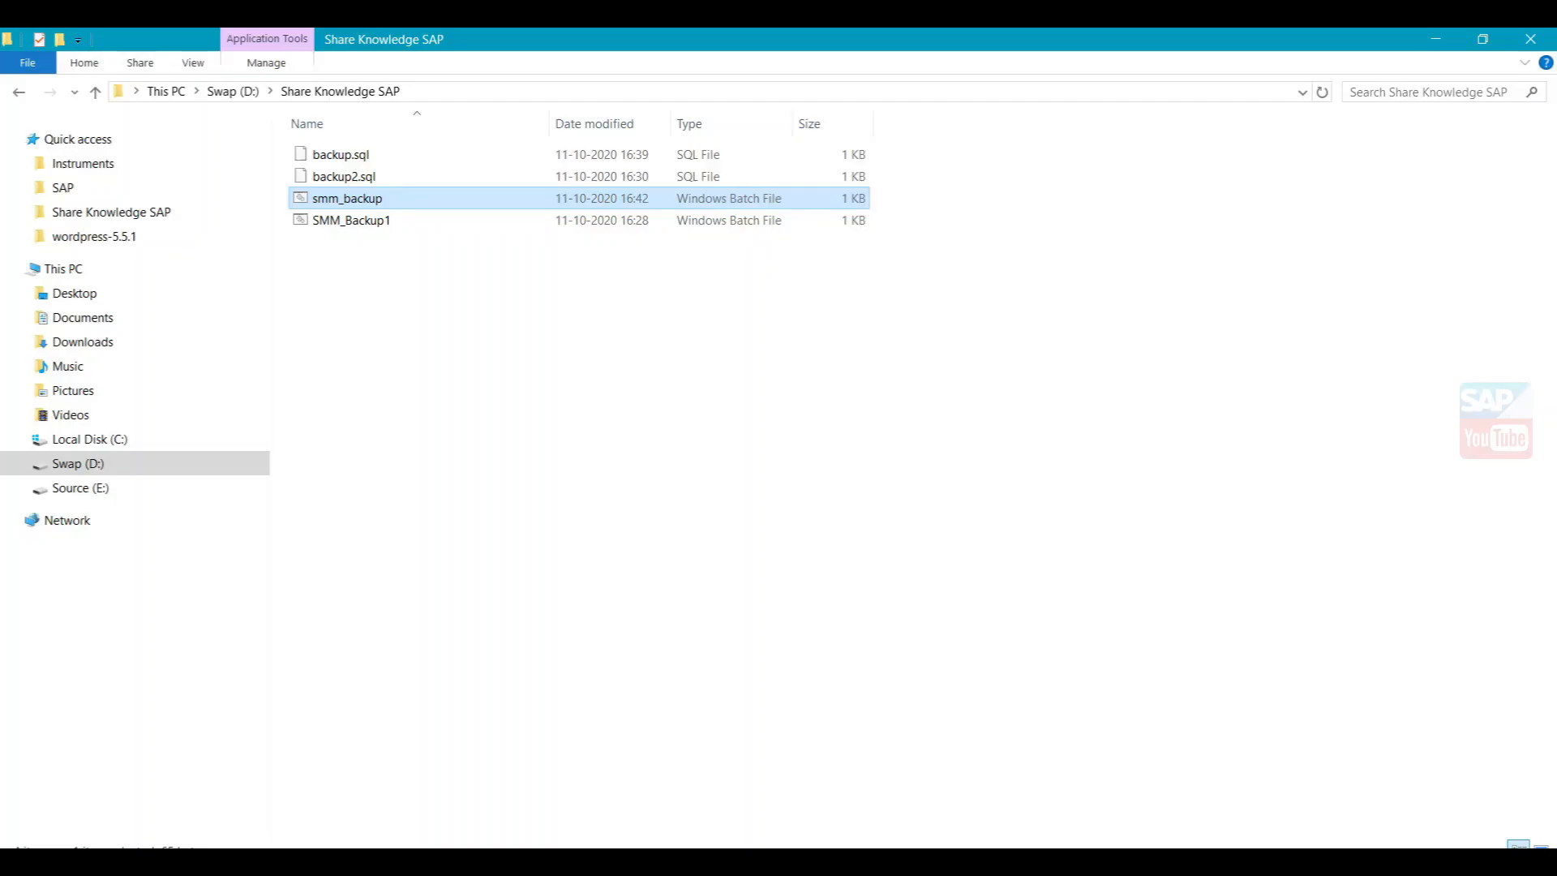
Step: Search Windows for task and open Task Scheduler
{"action": "key", "text": "super"}
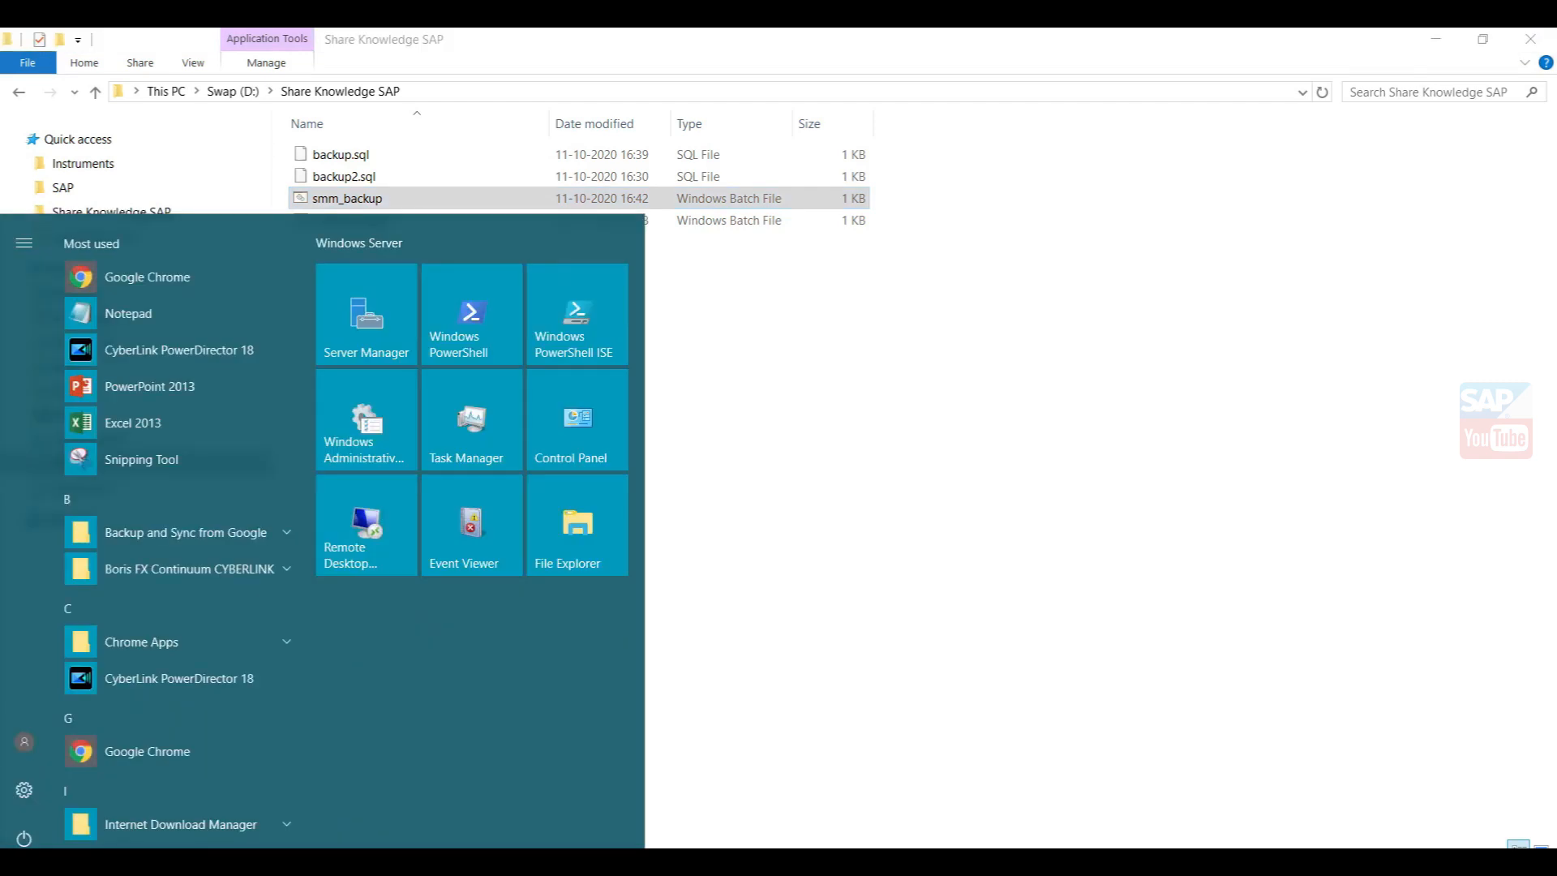
{"action": "type", "text": "t"}
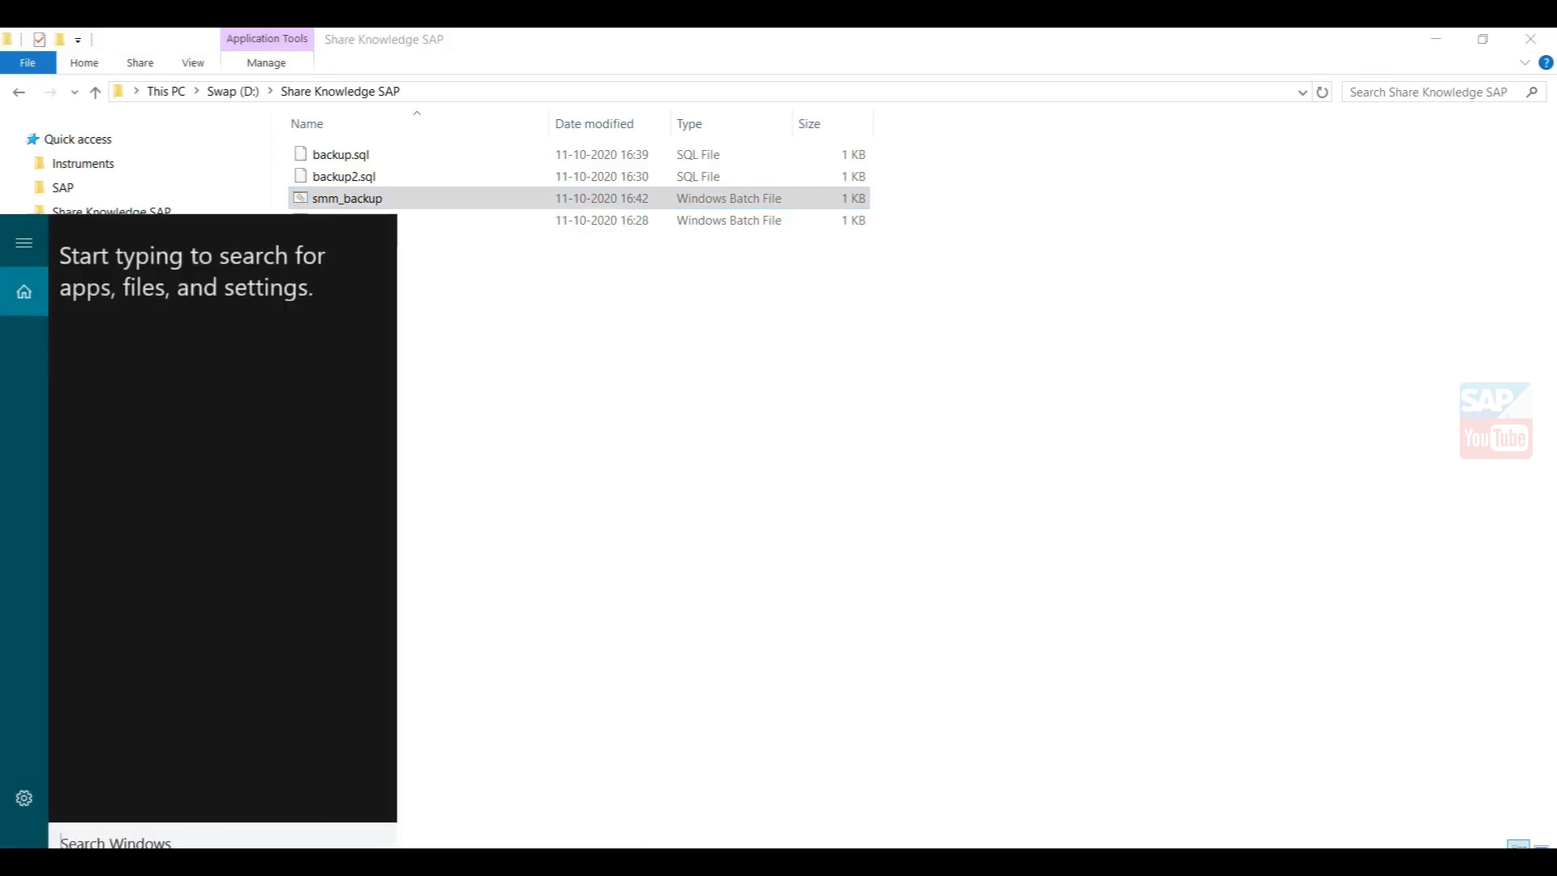
{"action": "type", "text": "ask"}
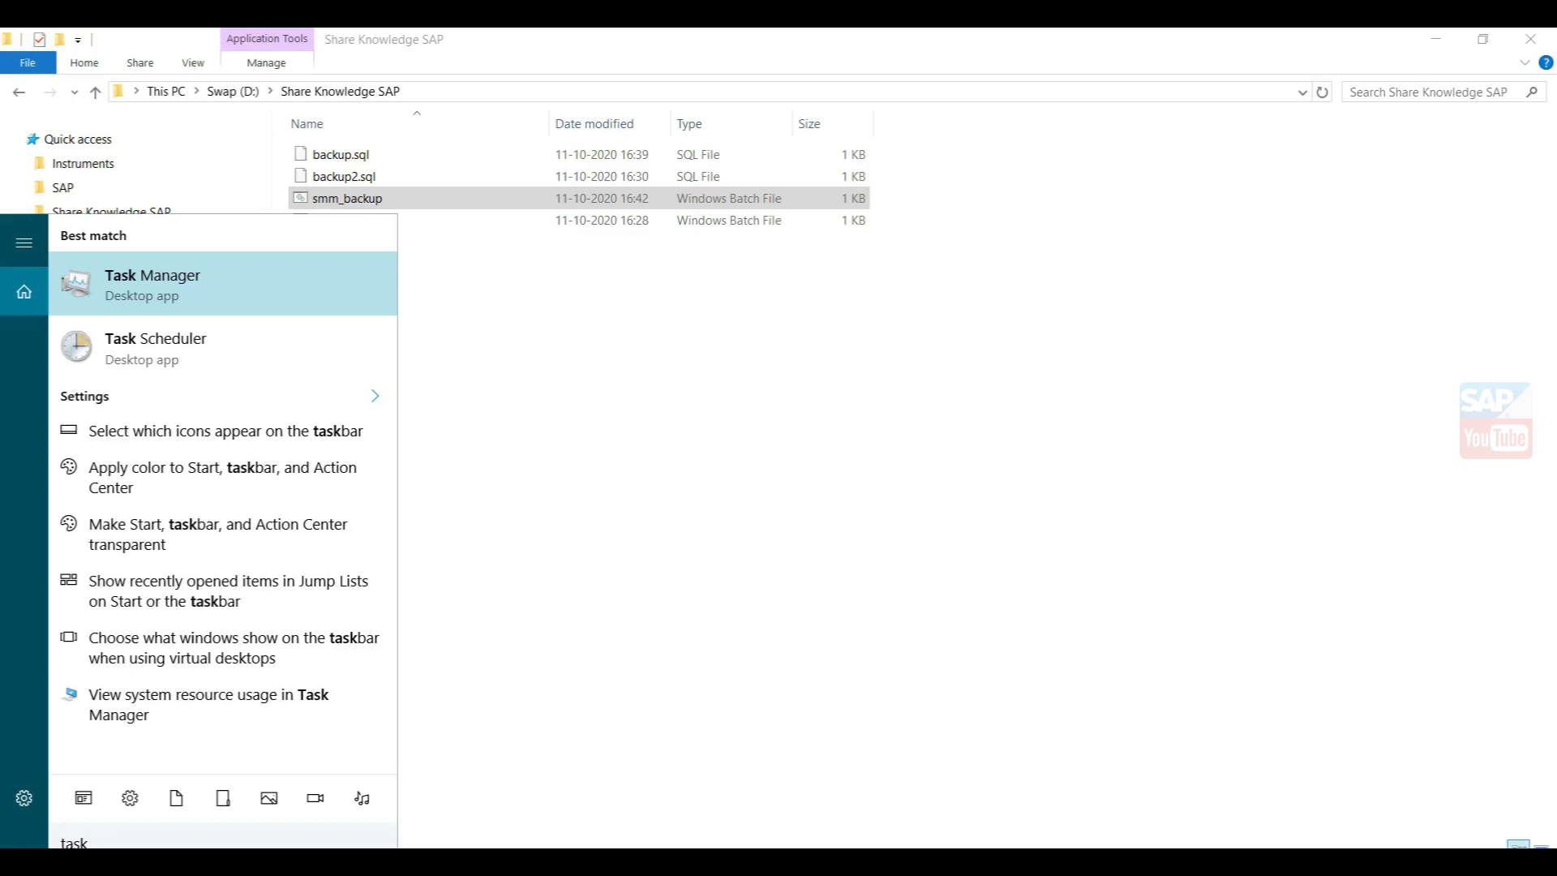
{"action": "left_click", "coordinate": [166, 361]}
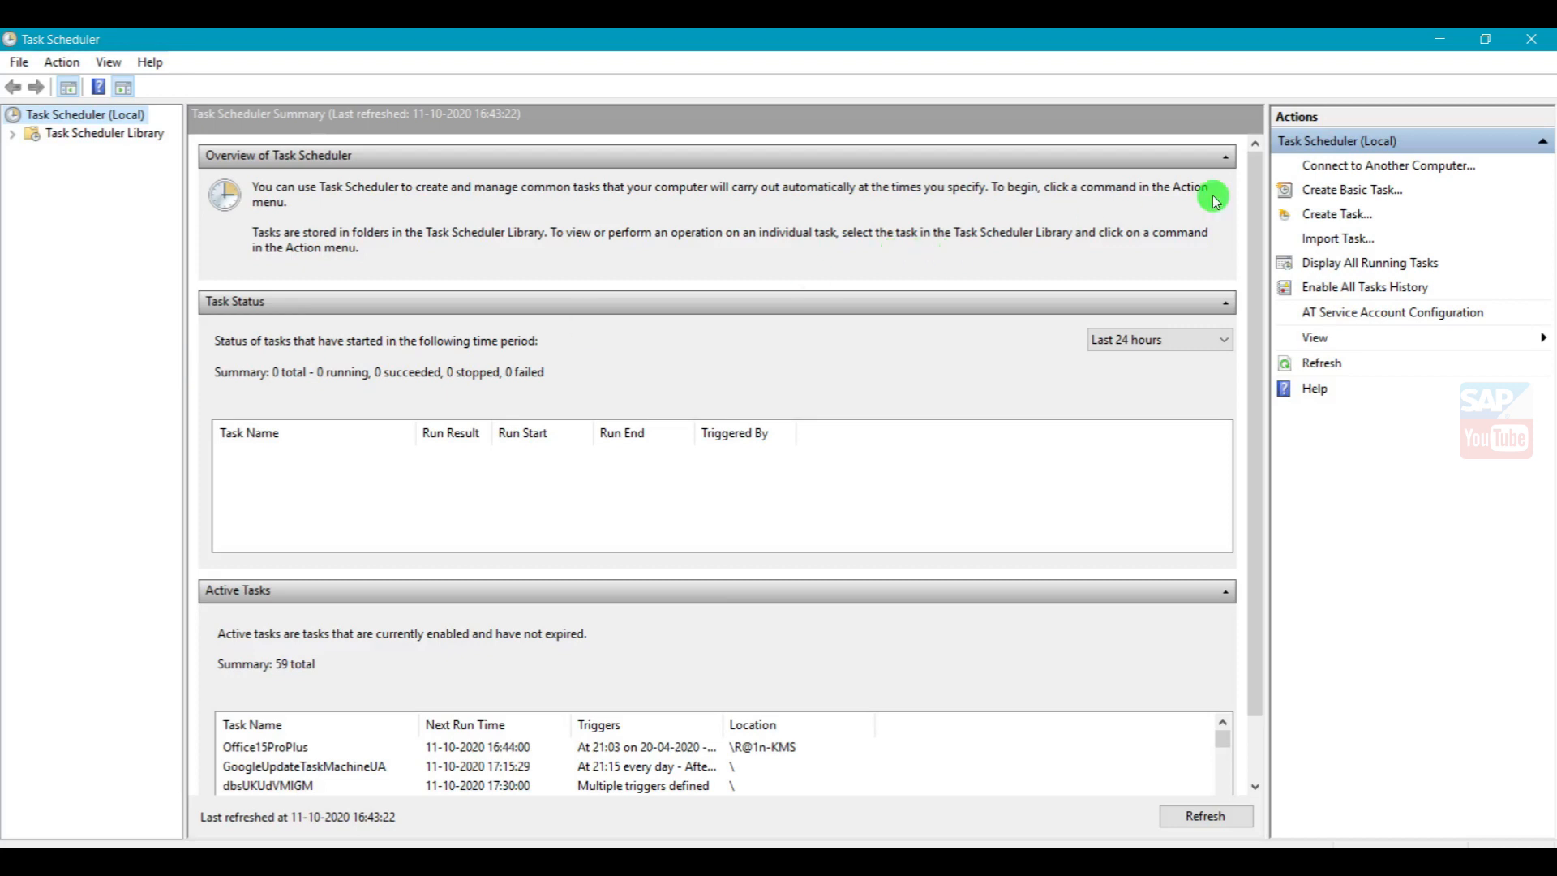
Step: Create a task named Sybase_Backup with the description "This is Automatic Sybase Backup File Script"
{"action": "left_click", "coordinate": [1339, 215]}
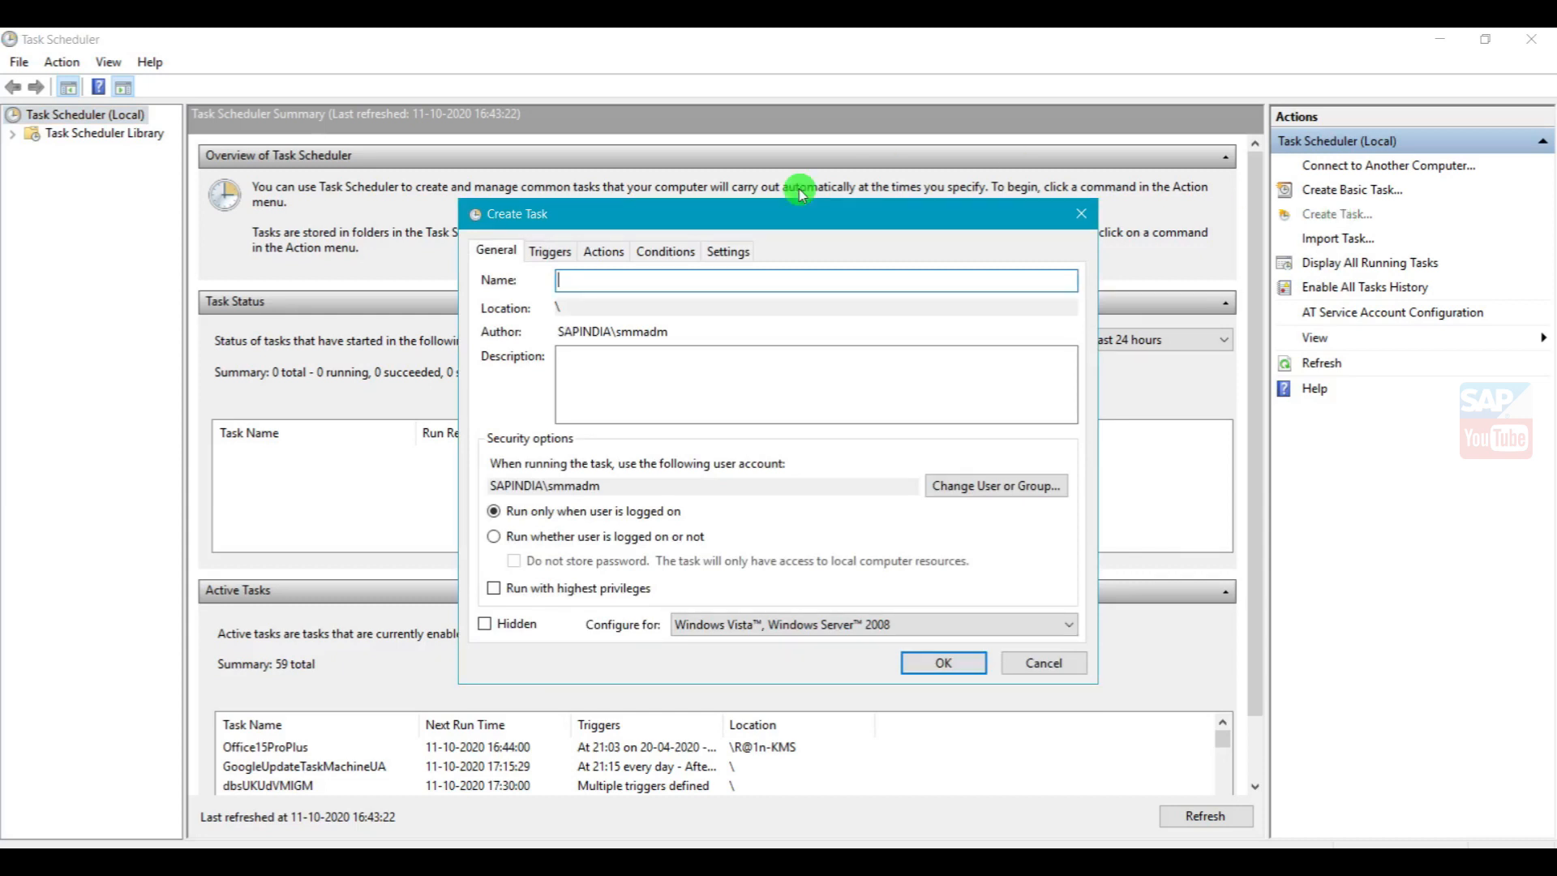
{"action": "type", "text": "Sybase_Backup"}
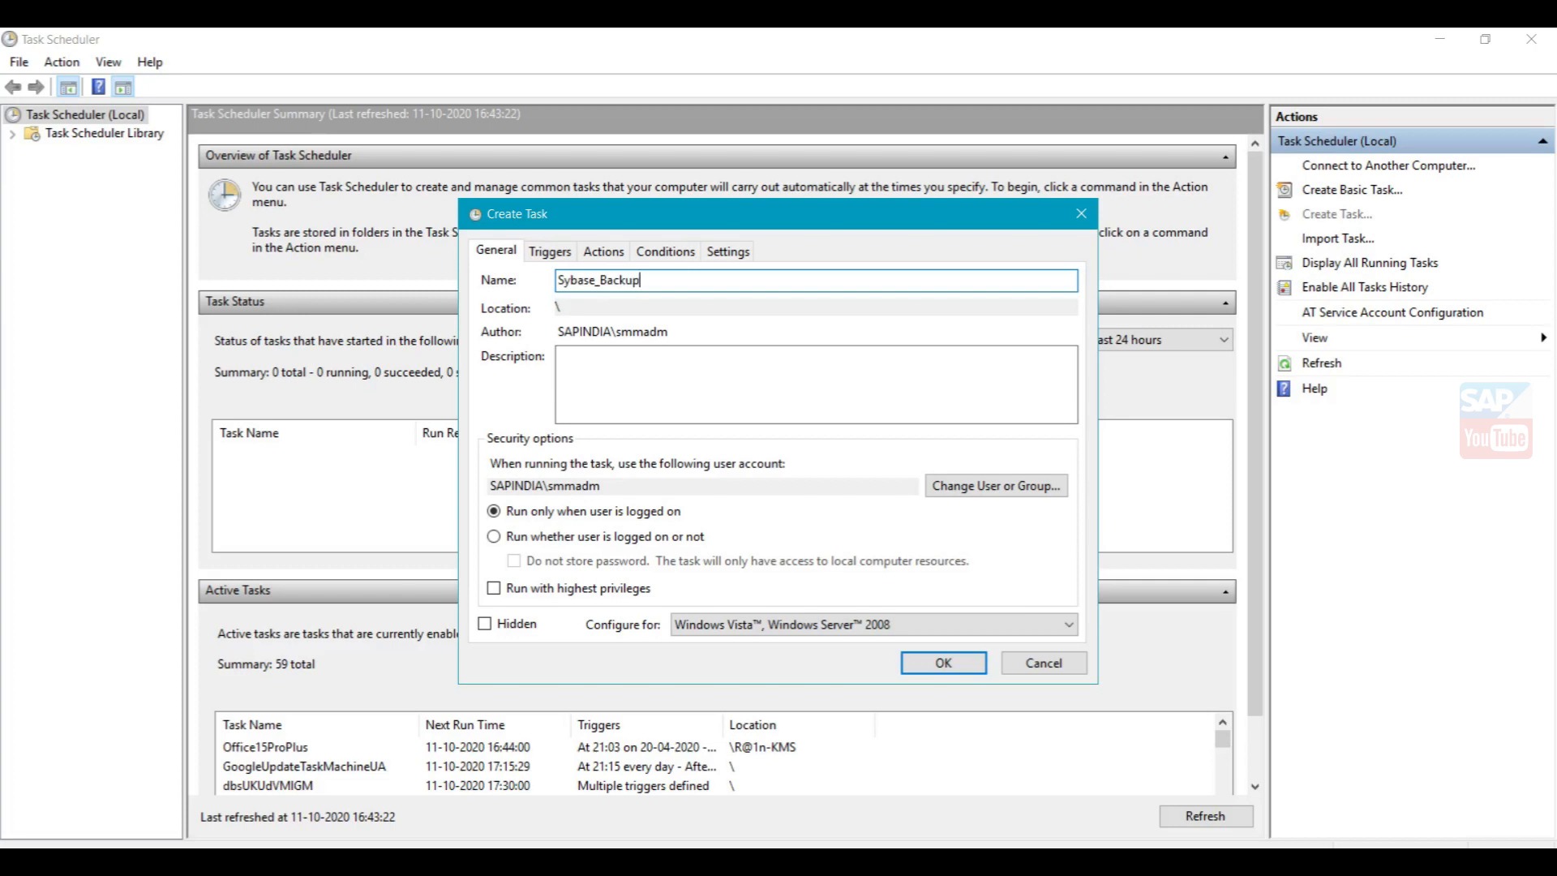
{"action": "left_click", "coordinate": [625, 387]}
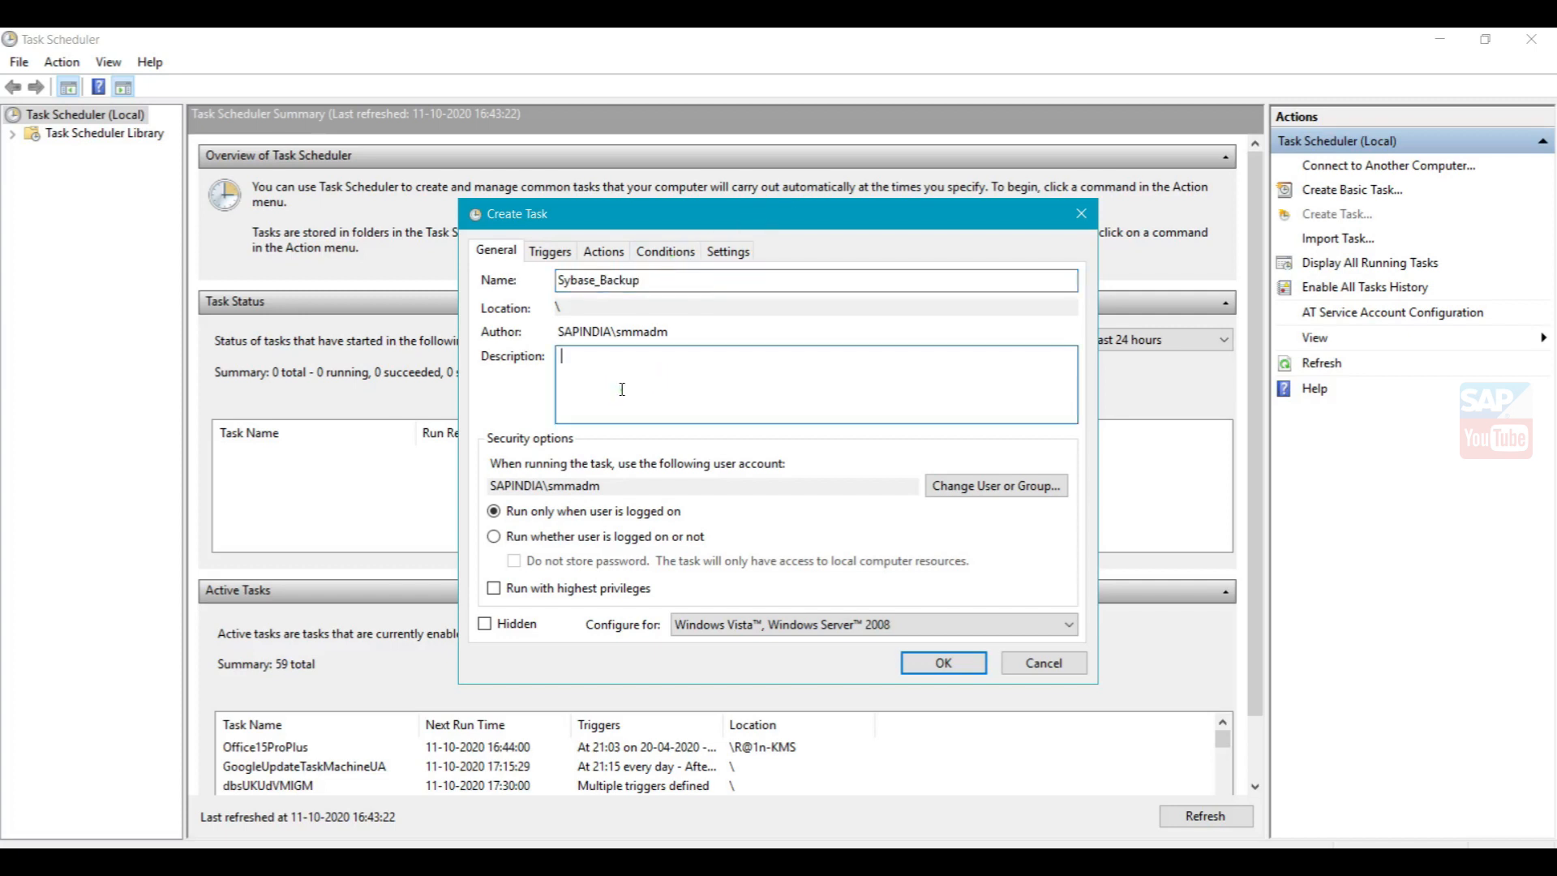
{"action": "type", "text": "This is Automatic Sybase "}
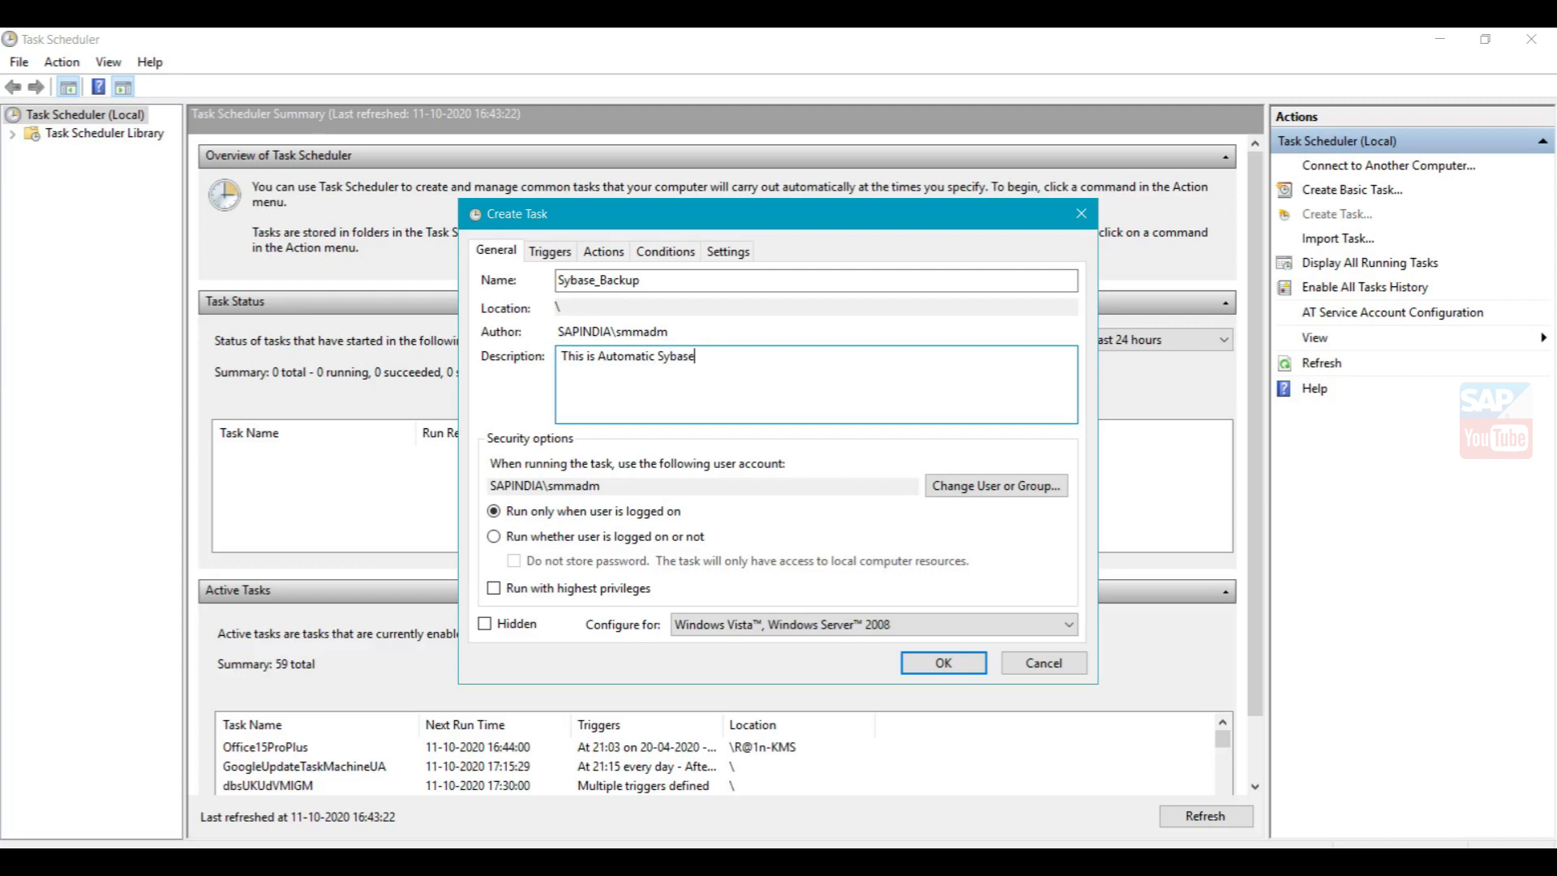
{"action": "type", "text": "Backup File Script"}
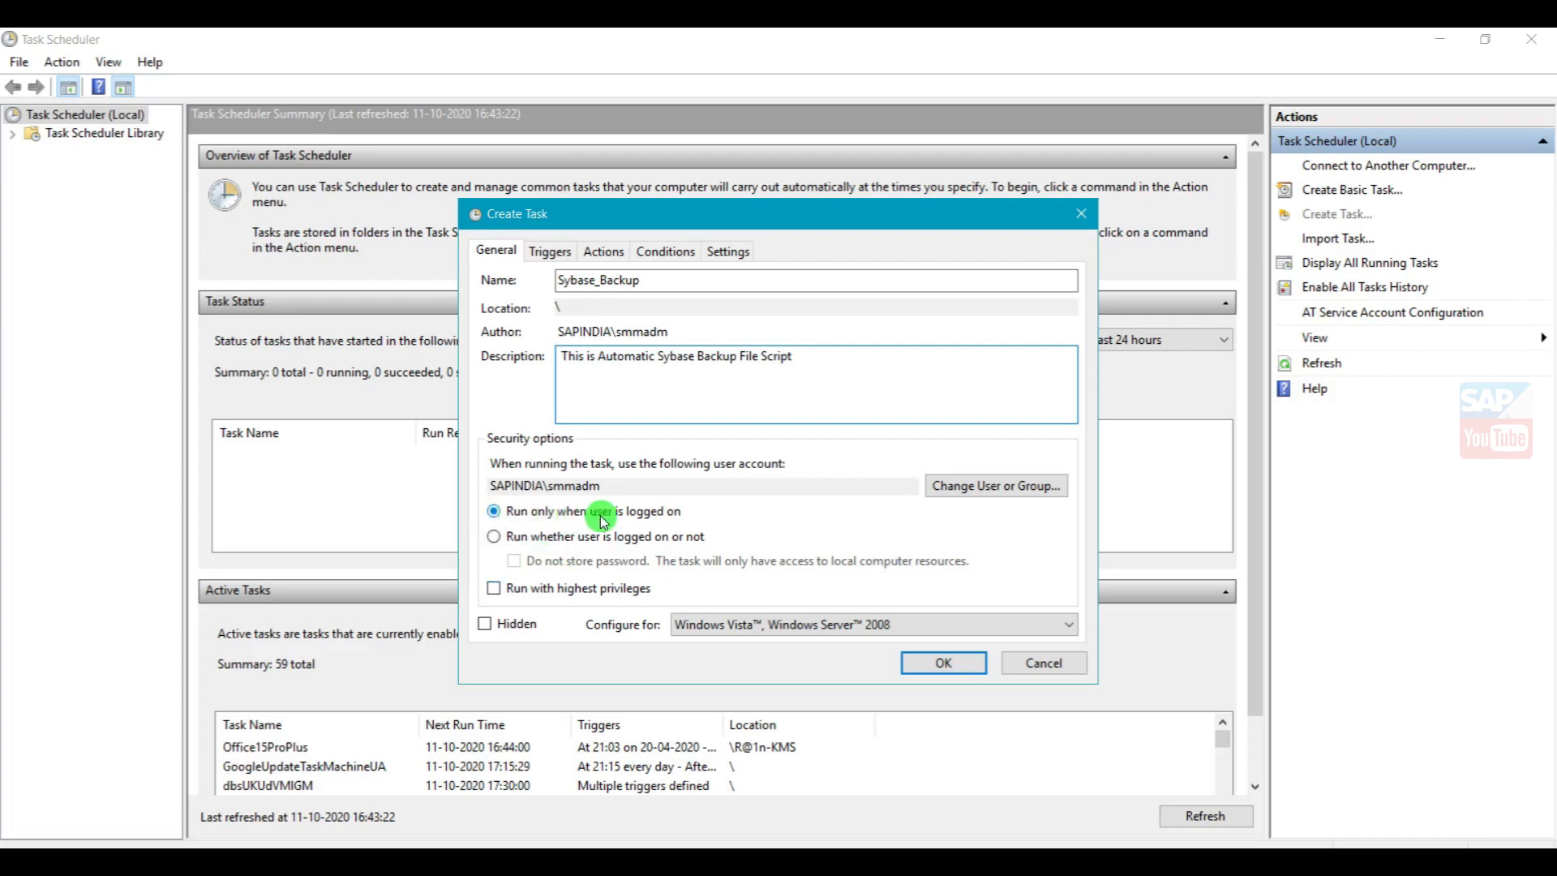
Step: Set the task to run whether user is logged on or not, with highest privileges, hidden, and configured for Windows Server 2016
{"action": "left_click", "coordinate": [493, 537]}
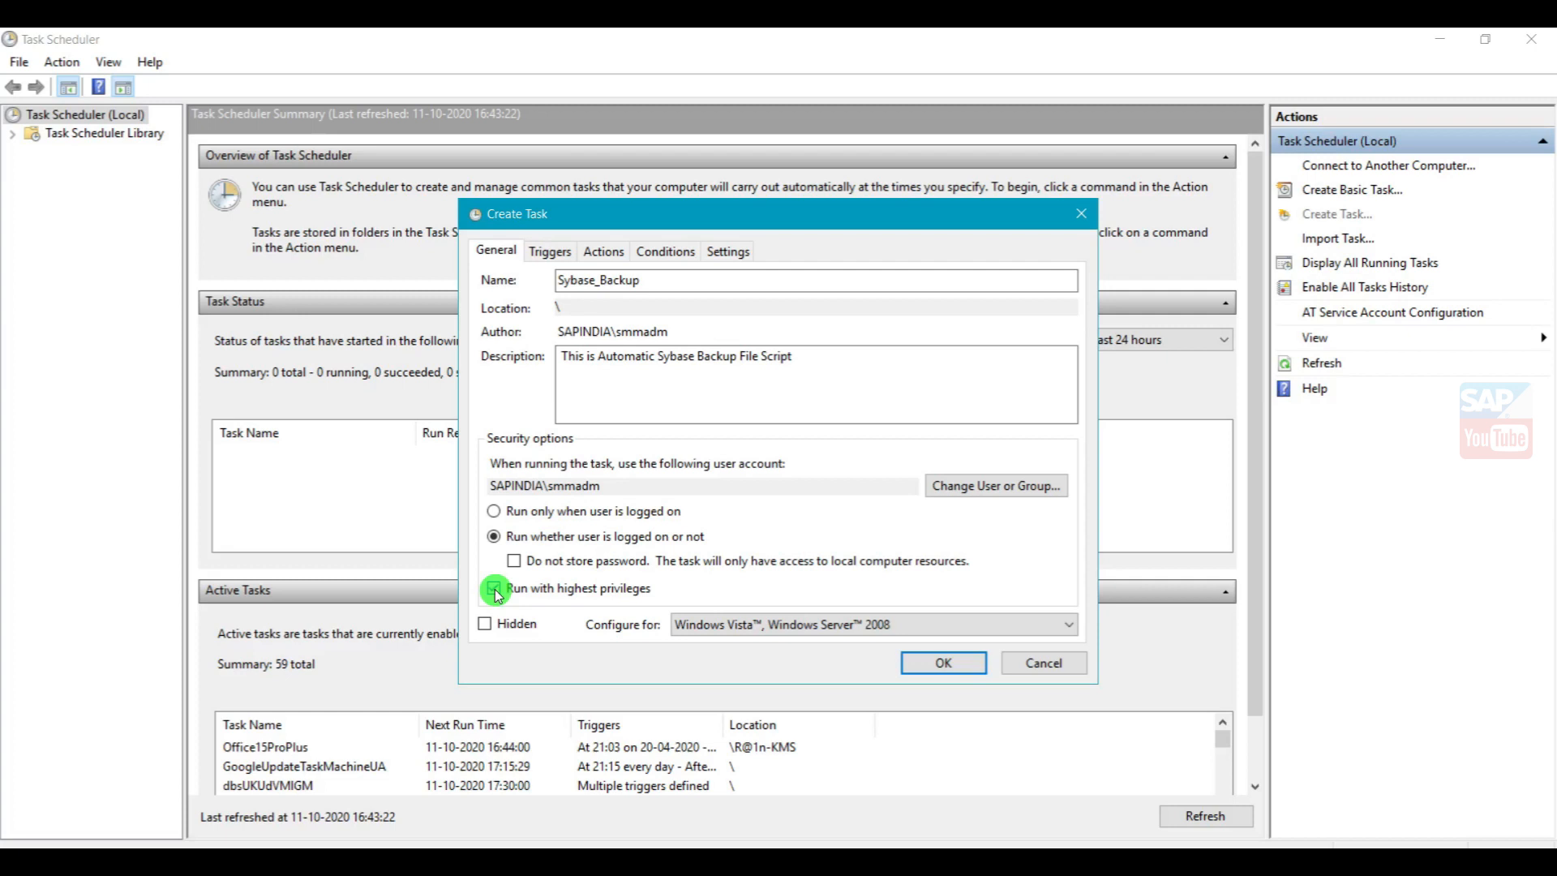
{"action": "left_click", "coordinate": [496, 589]}
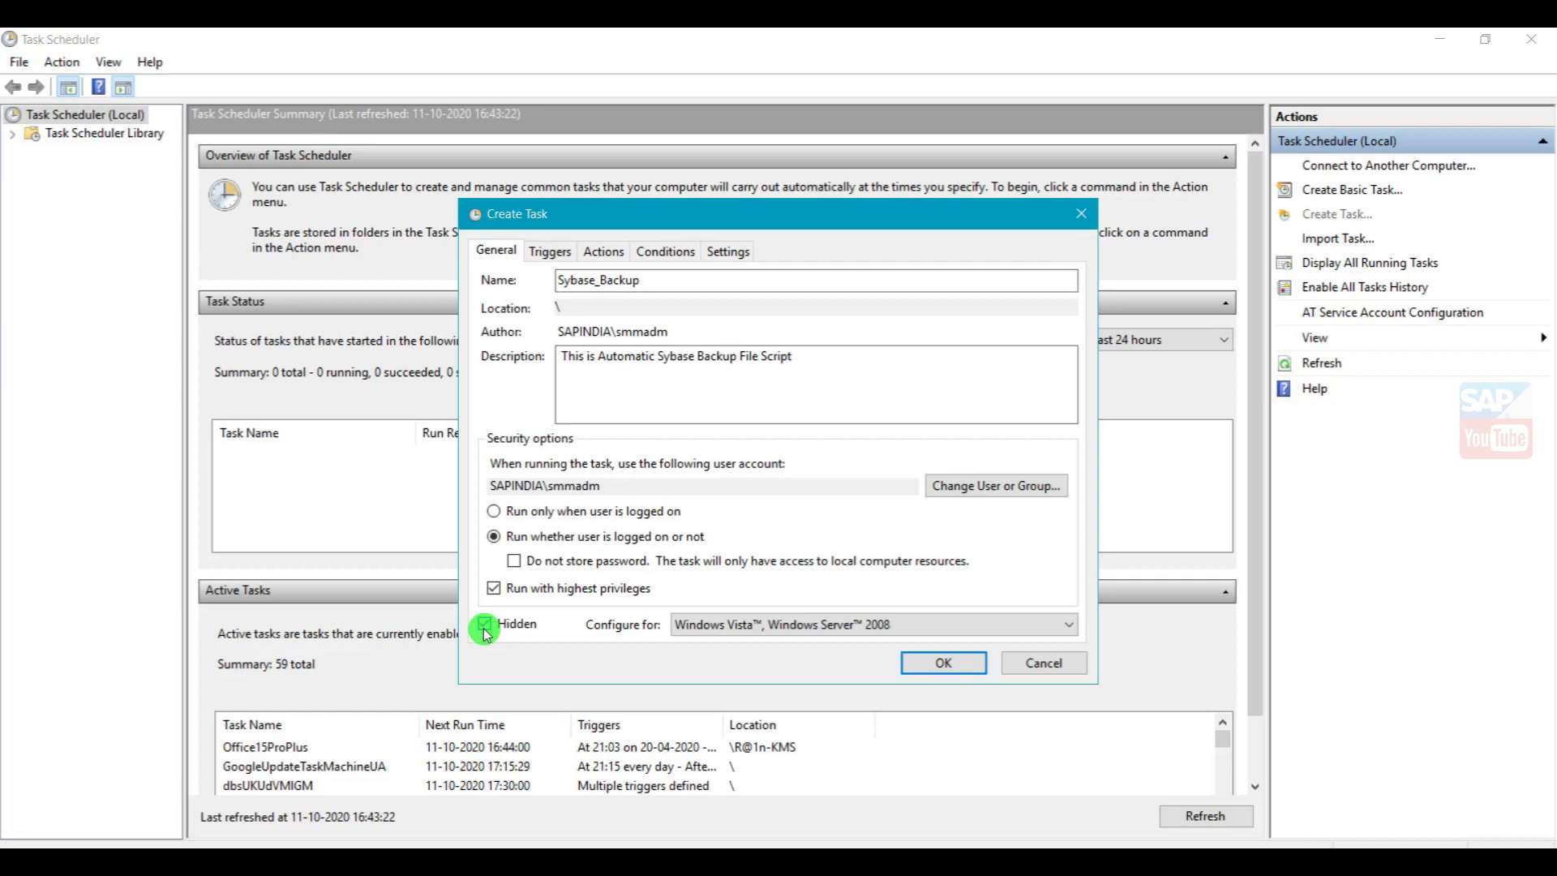
{"action": "left_click", "coordinate": [723, 630]}
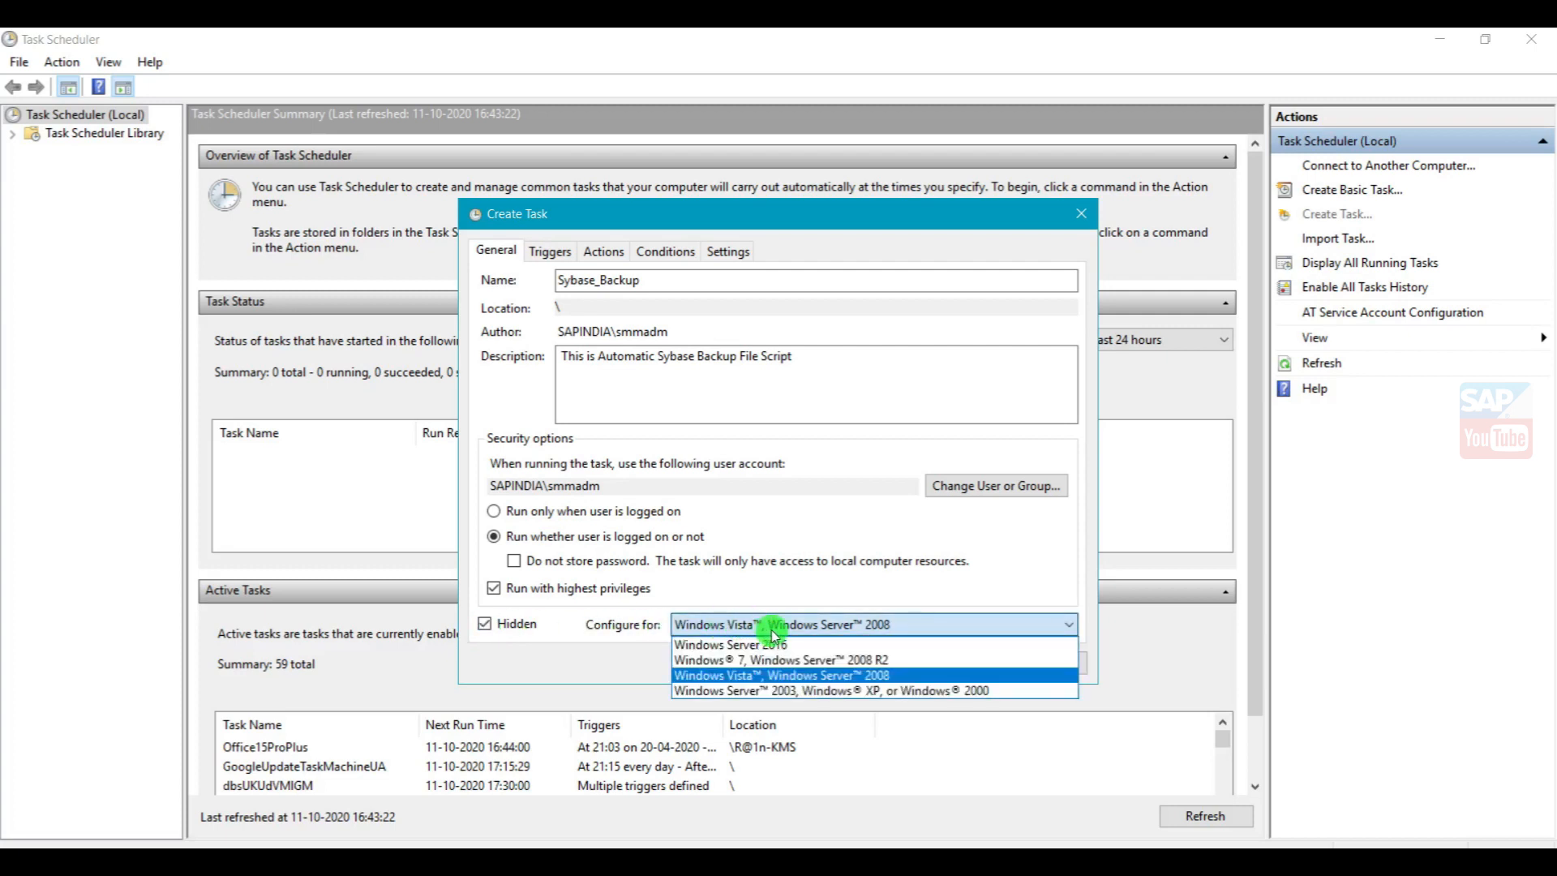
{"action": "left_click", "coordinate": [816, 645]}
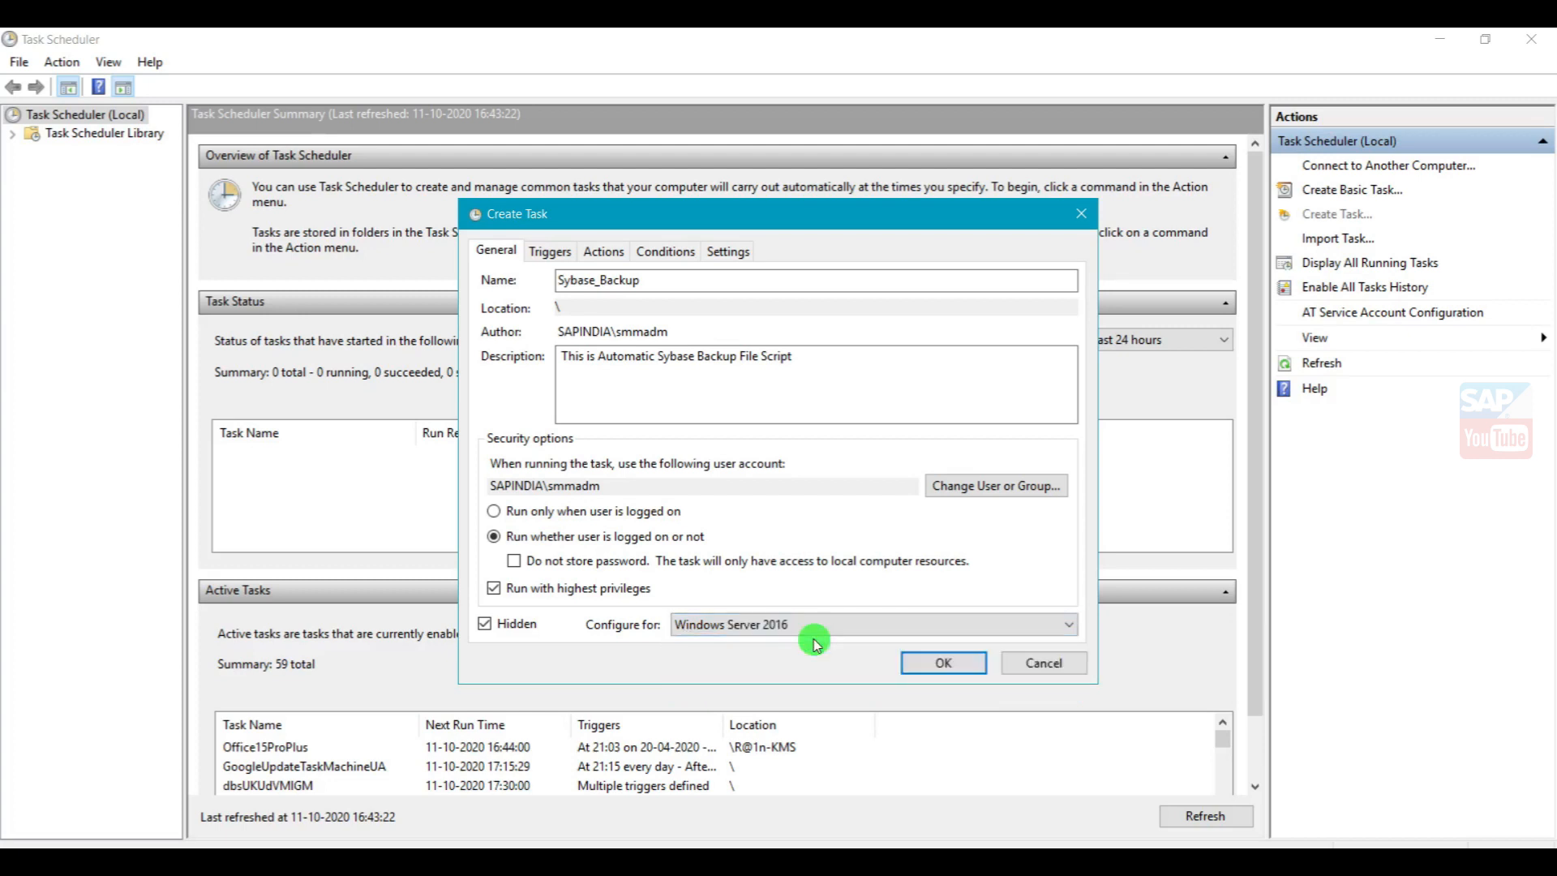
Step: Start a new trigger for the task and set its schedule to Daily
{"action": "left_click", "coordinate": [547, 252]}
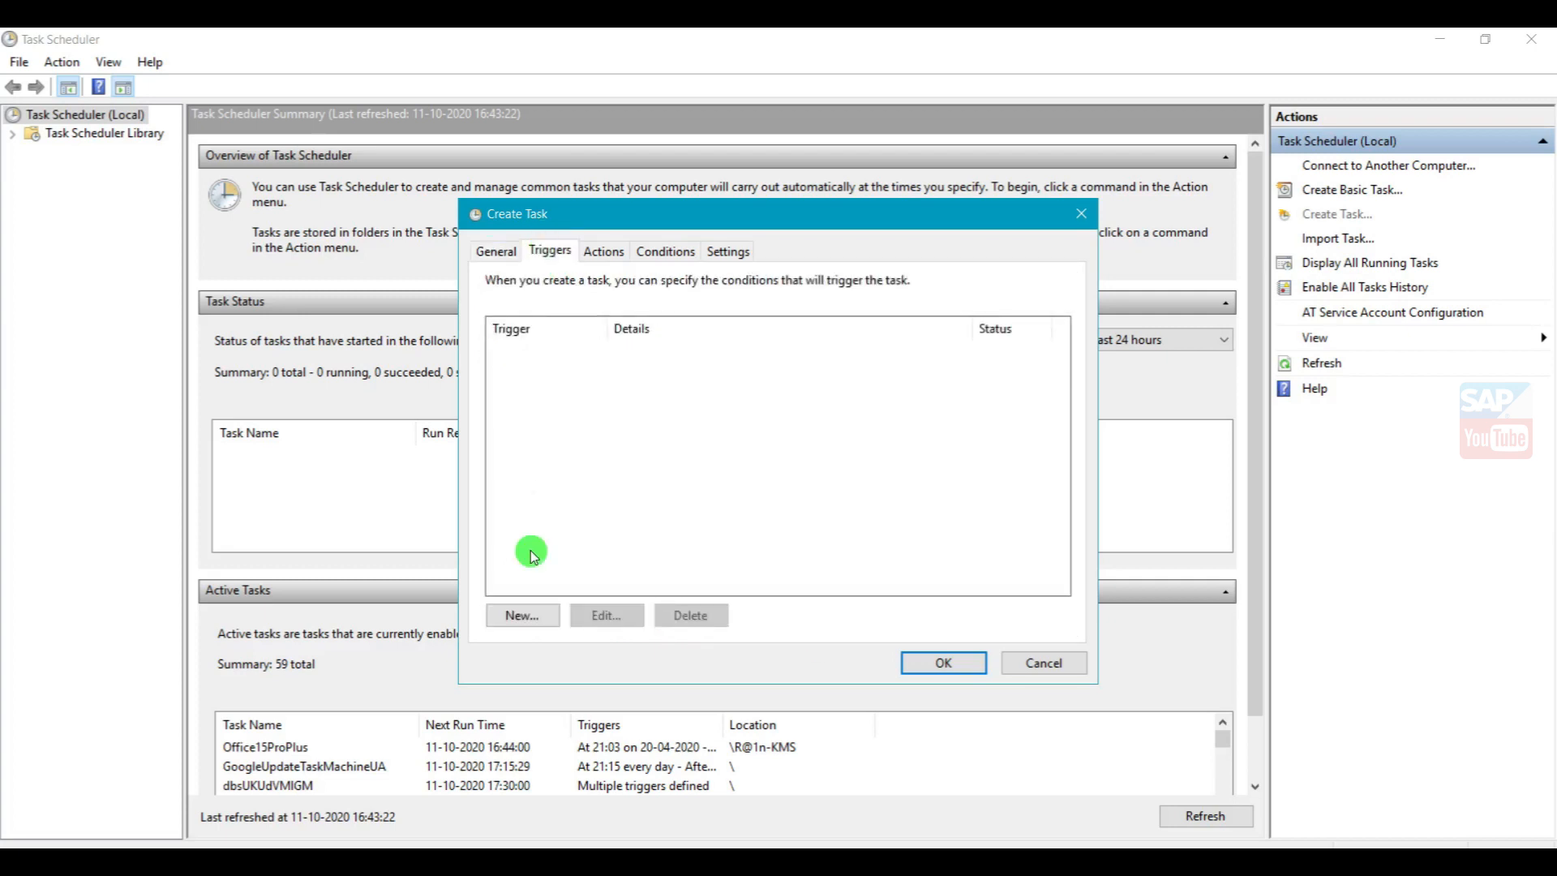
{"action": "left_click", "coordinate": [526, 613]}
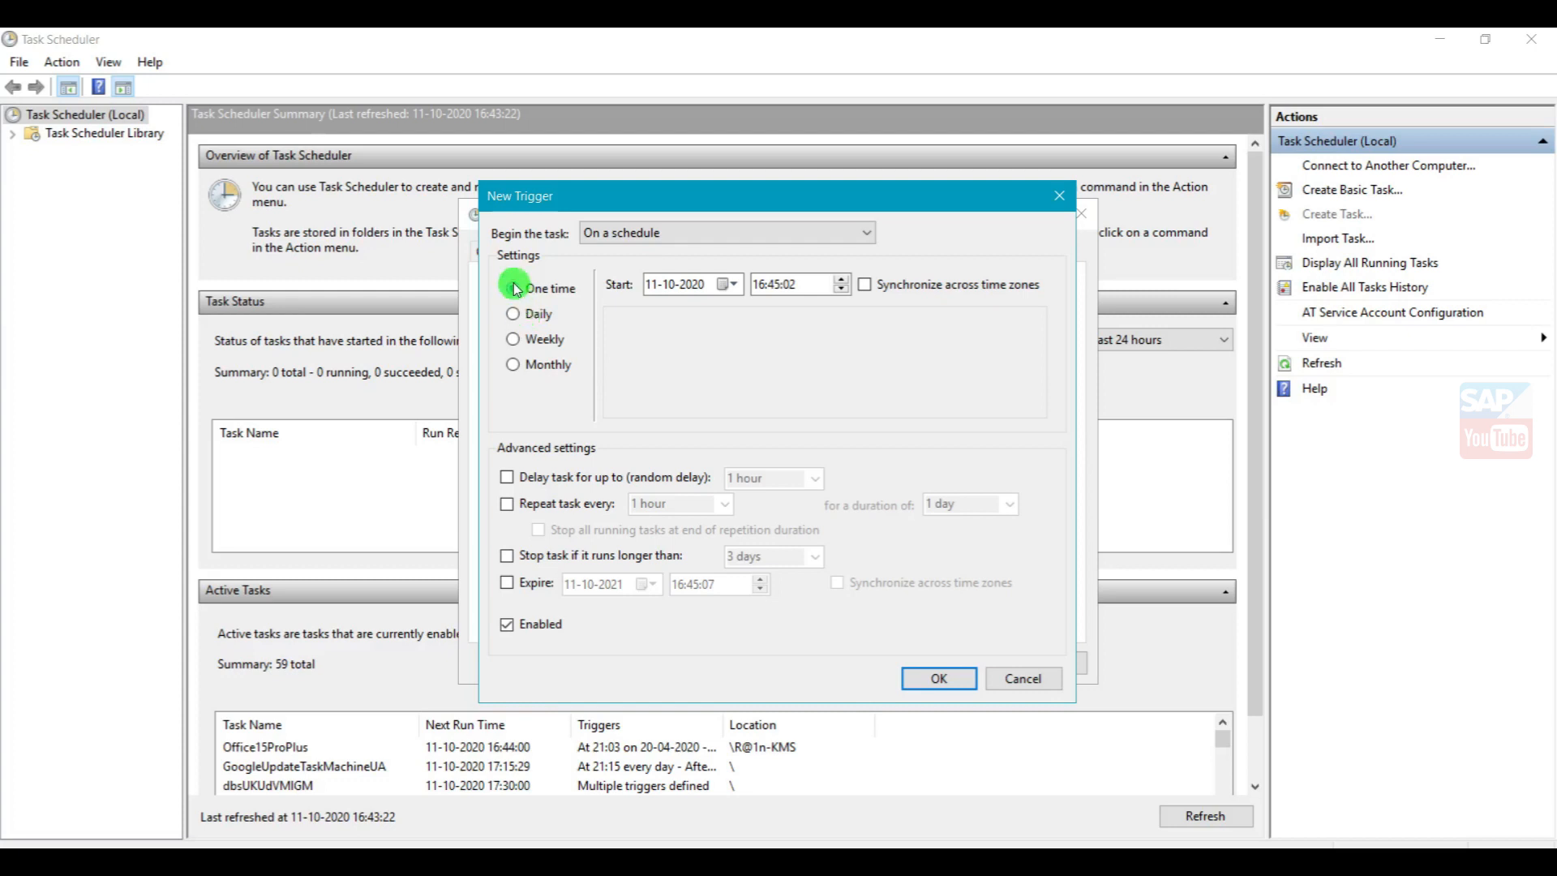
{"action": "left_click", "coordinate": [514, 313]}
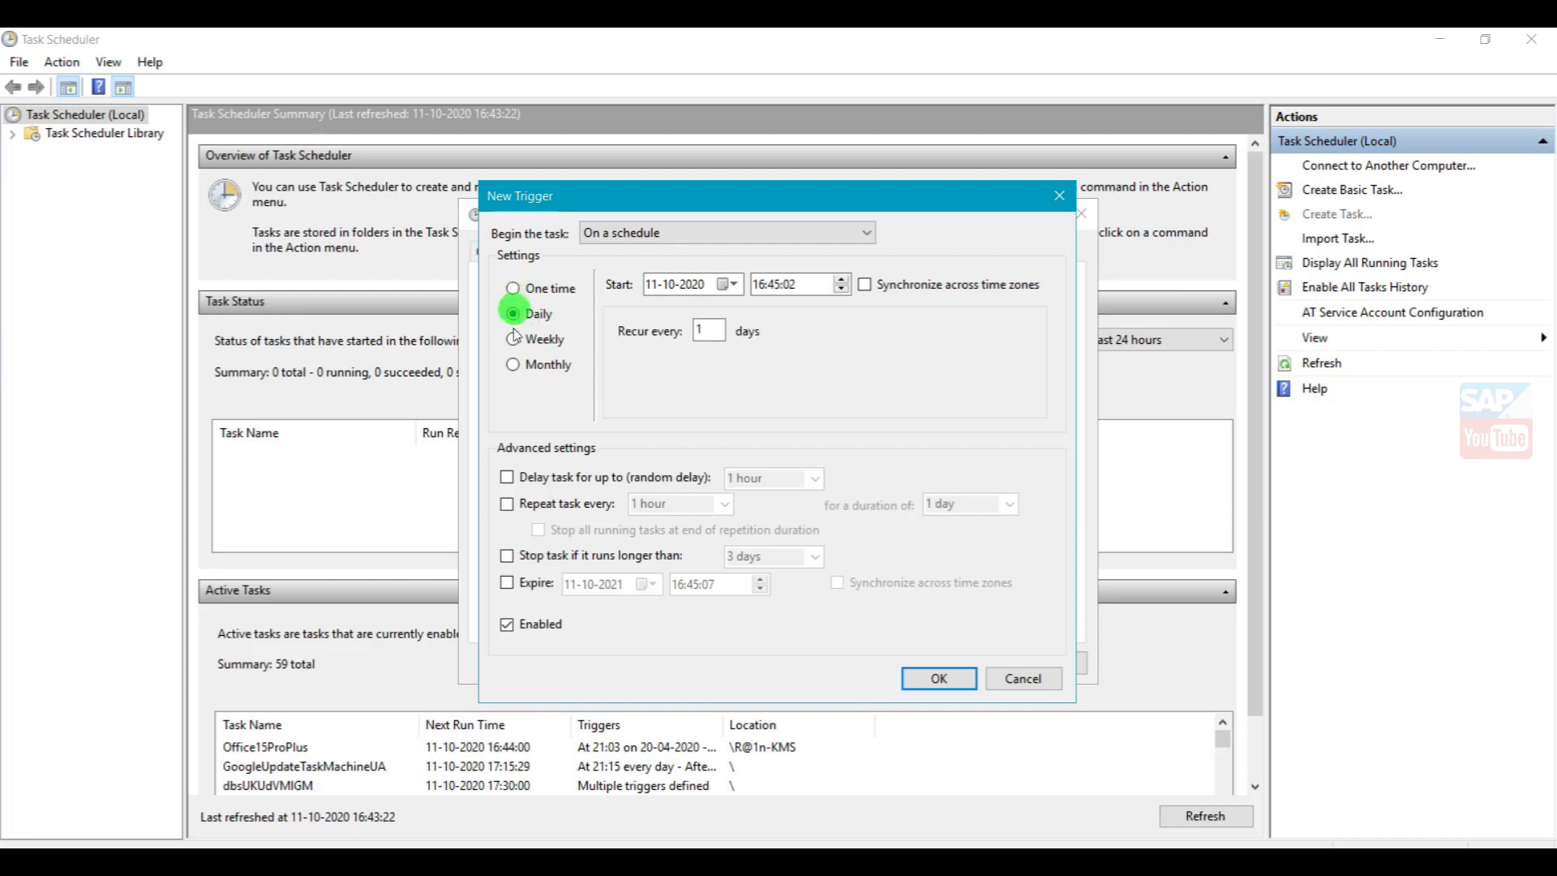
{"action": "left_click", "coordinate": [514, 289]}
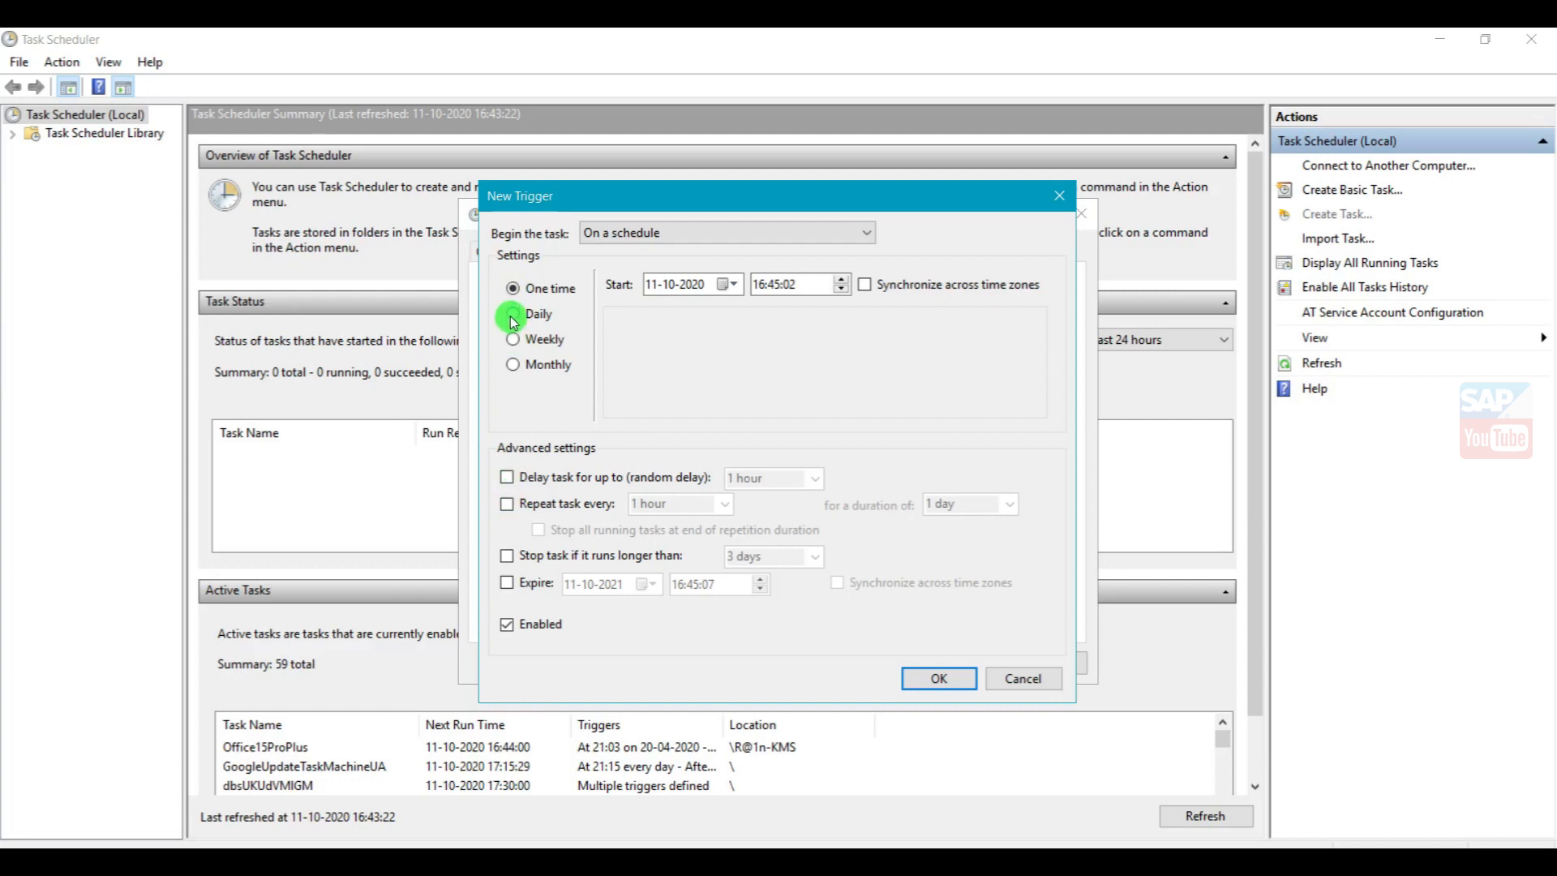
{"action": "left_click", "coordinate": [513, 315]}
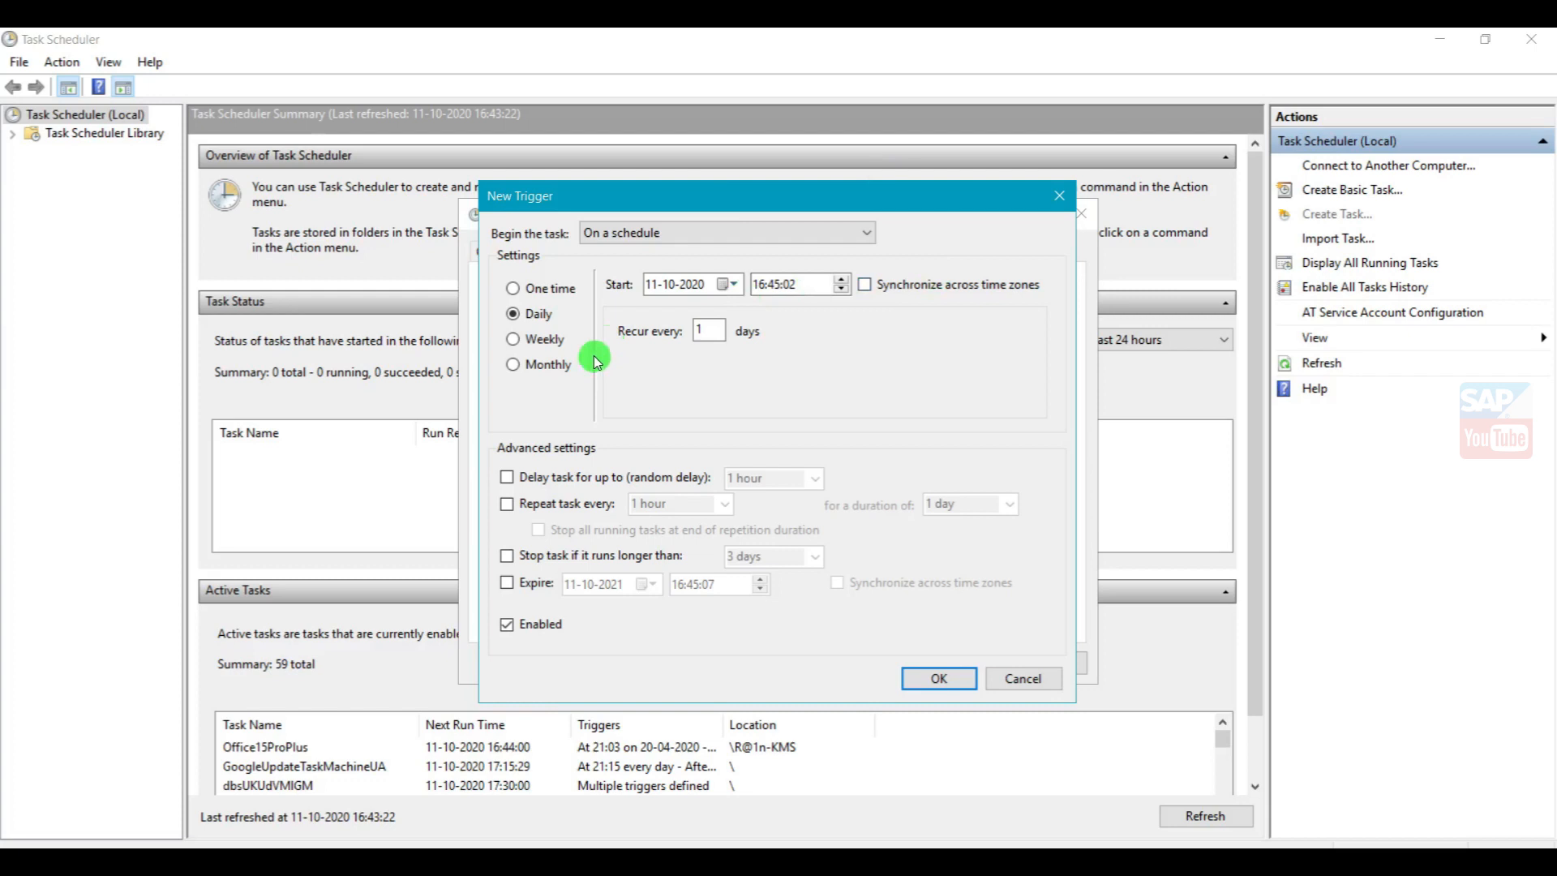
{"action": "left_click", "coordinate": [505, 505]}
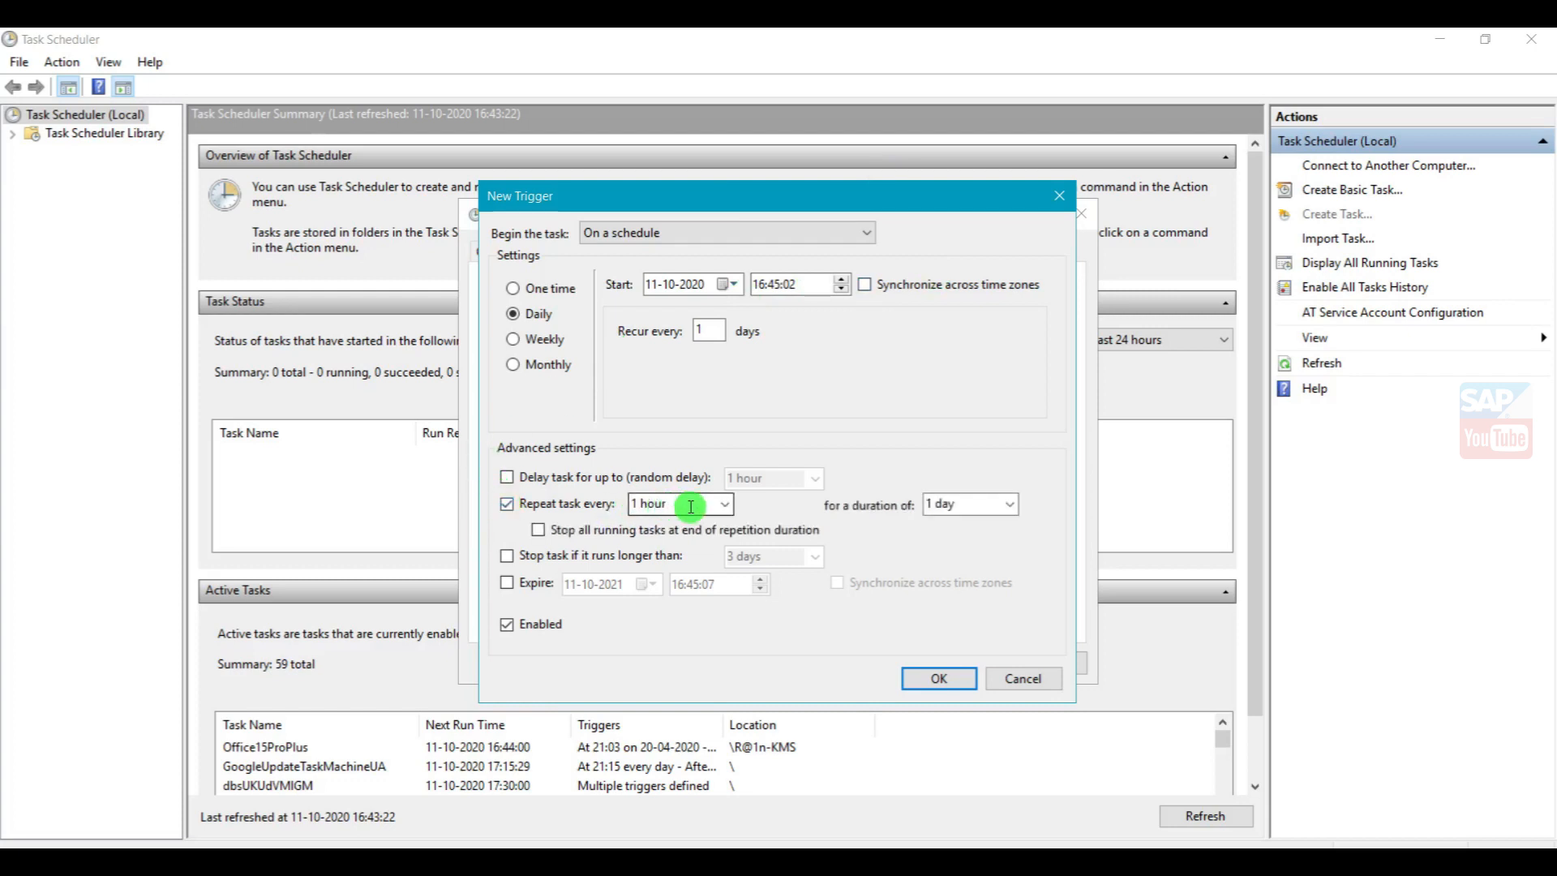
{"action": "left_click", "coordinate": [725, 504]}
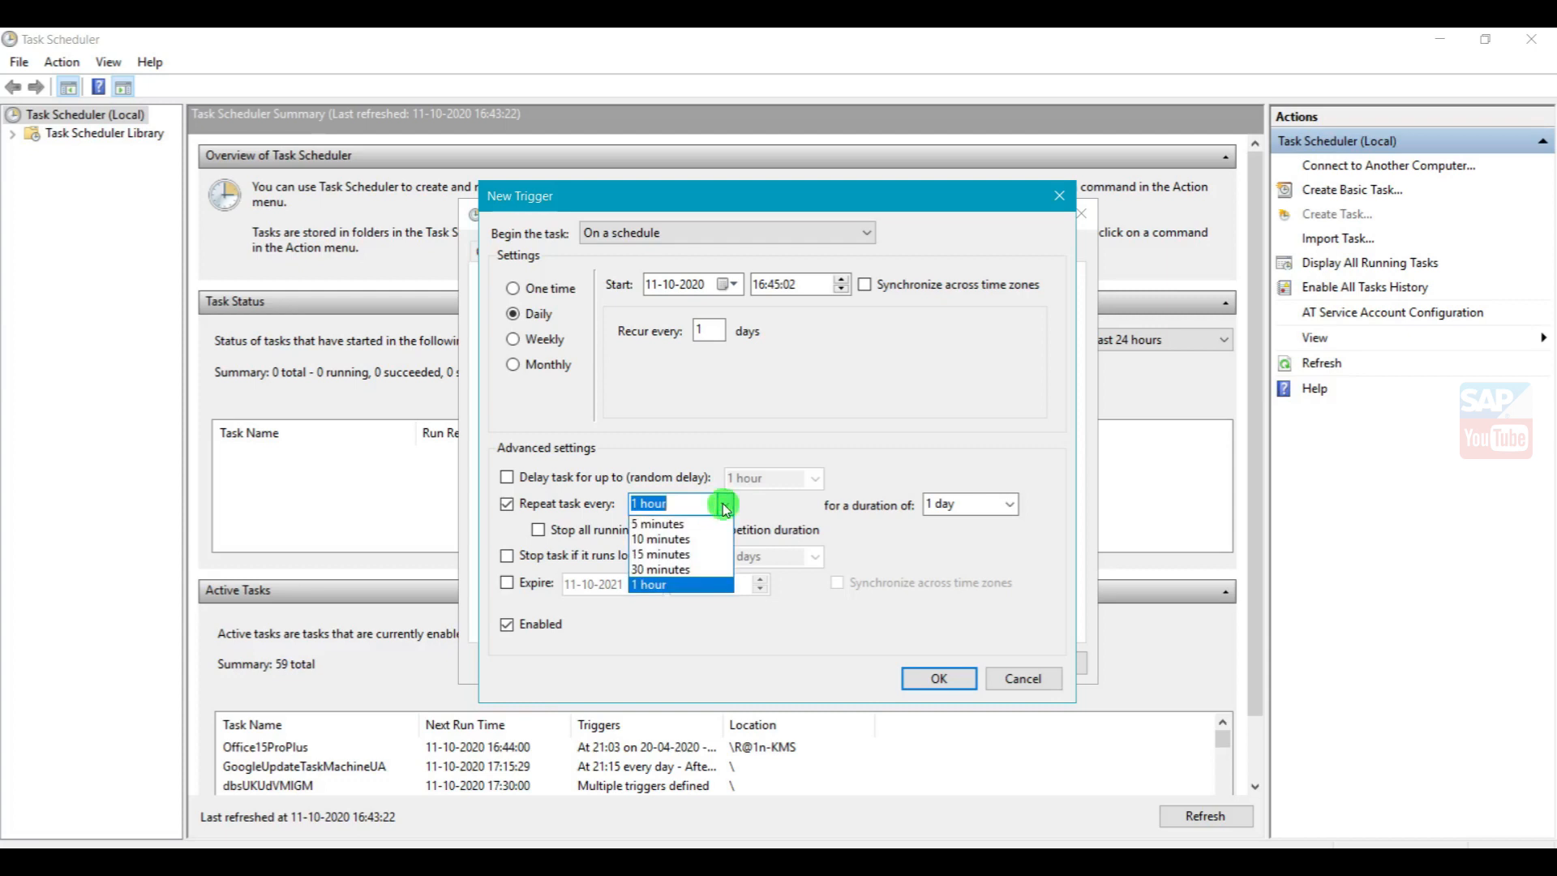
{"action": "left_click", "coordinate": [725, 504]}
{"action": "left_click", "coordinate": [514, 507]}
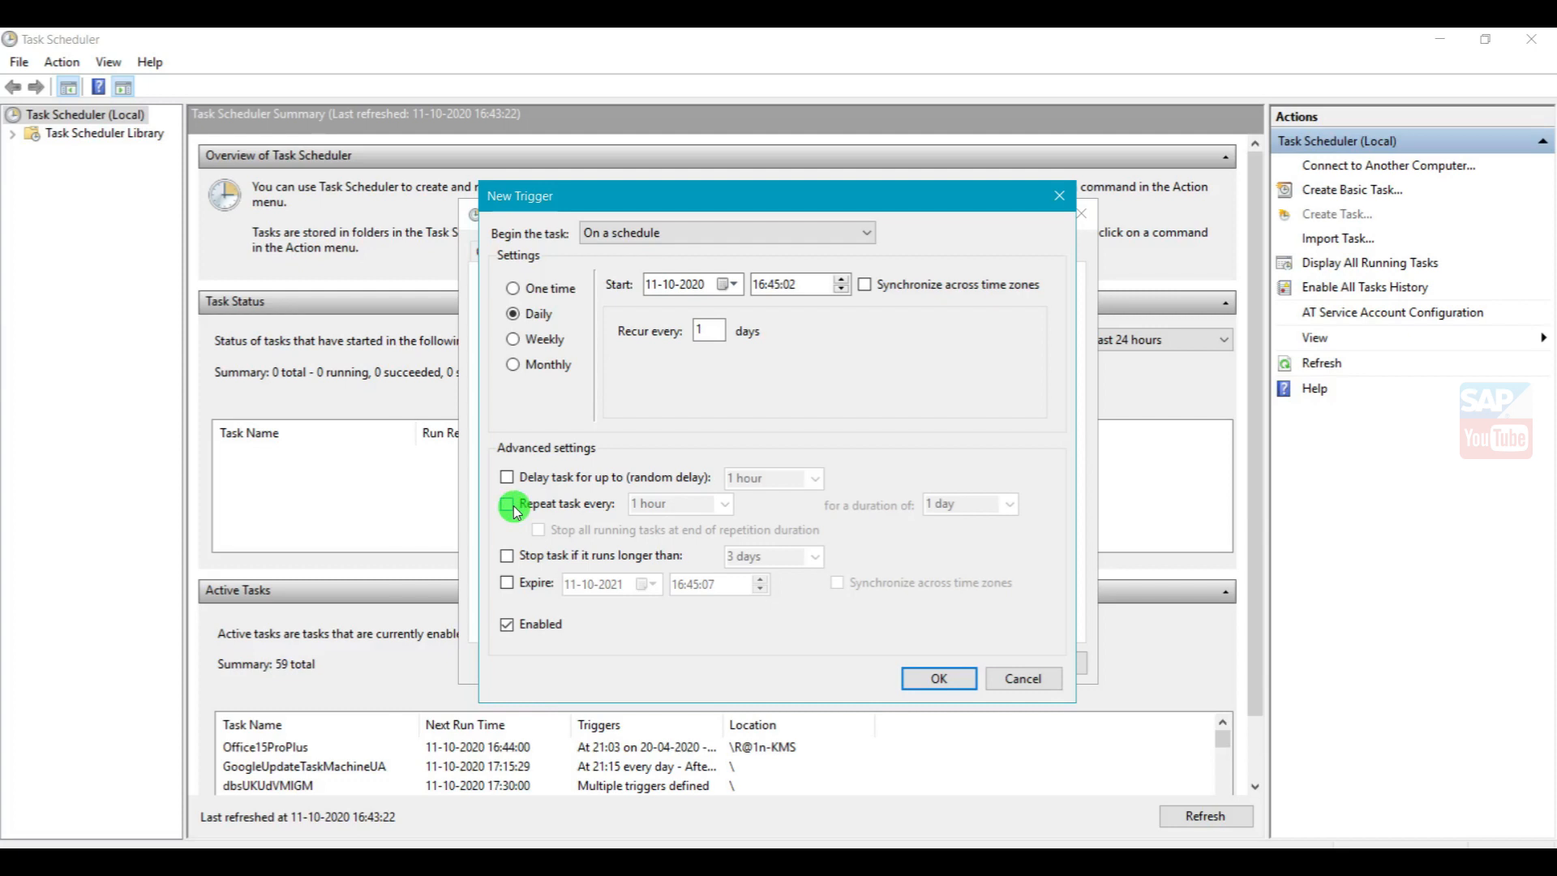
Step: Keep the trigger beginning on a schedule and add it to the task
{"action": "left_click", "coordinate": [735, 233]}
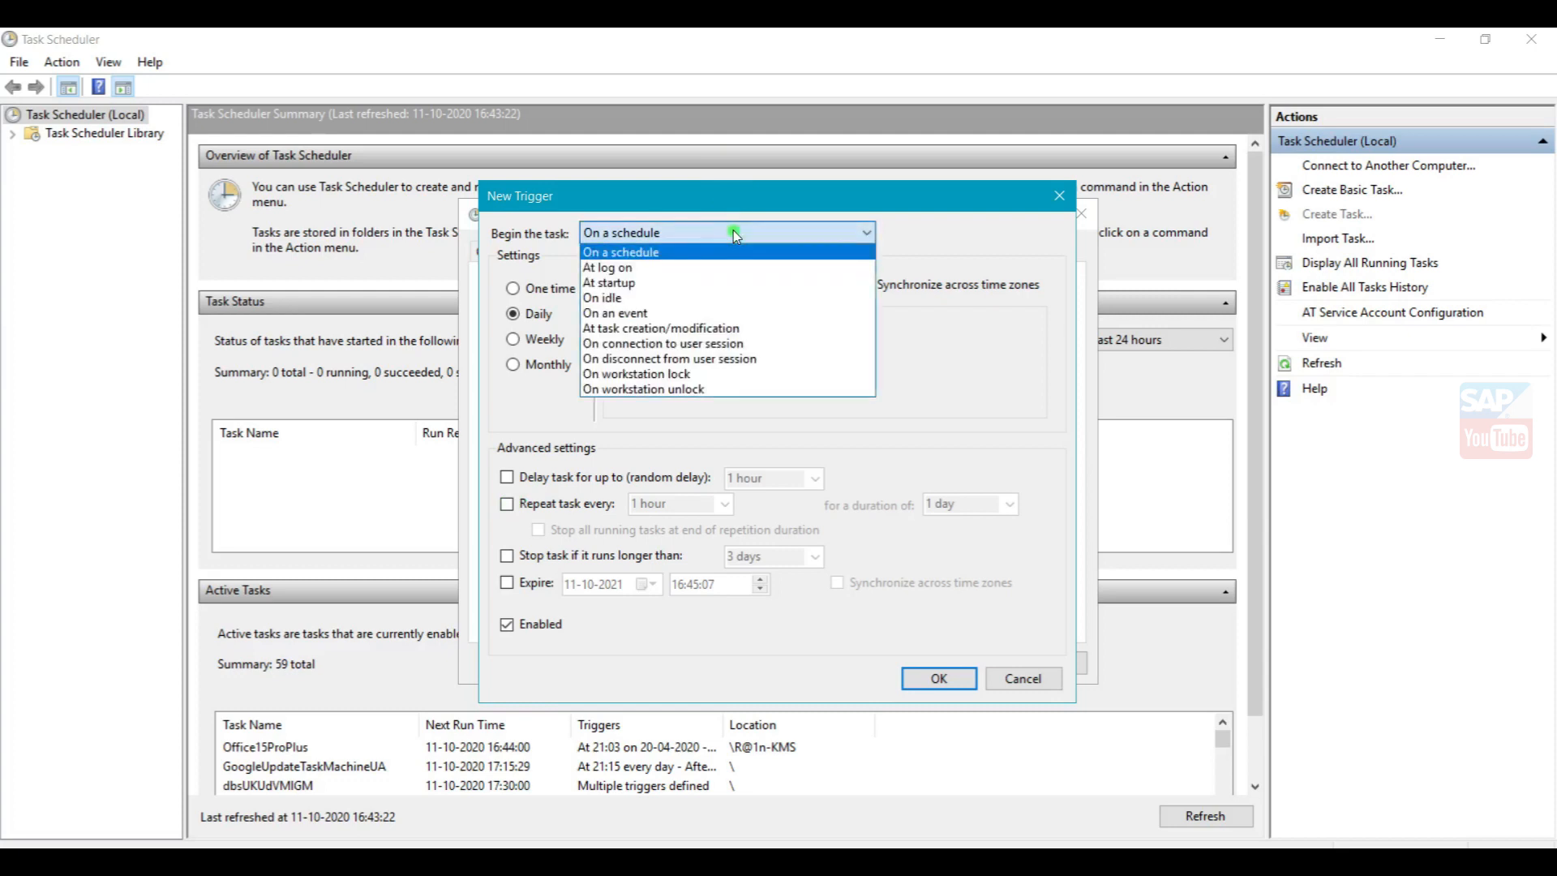
{"action": "left_click", "coordinate": [733, 232]}
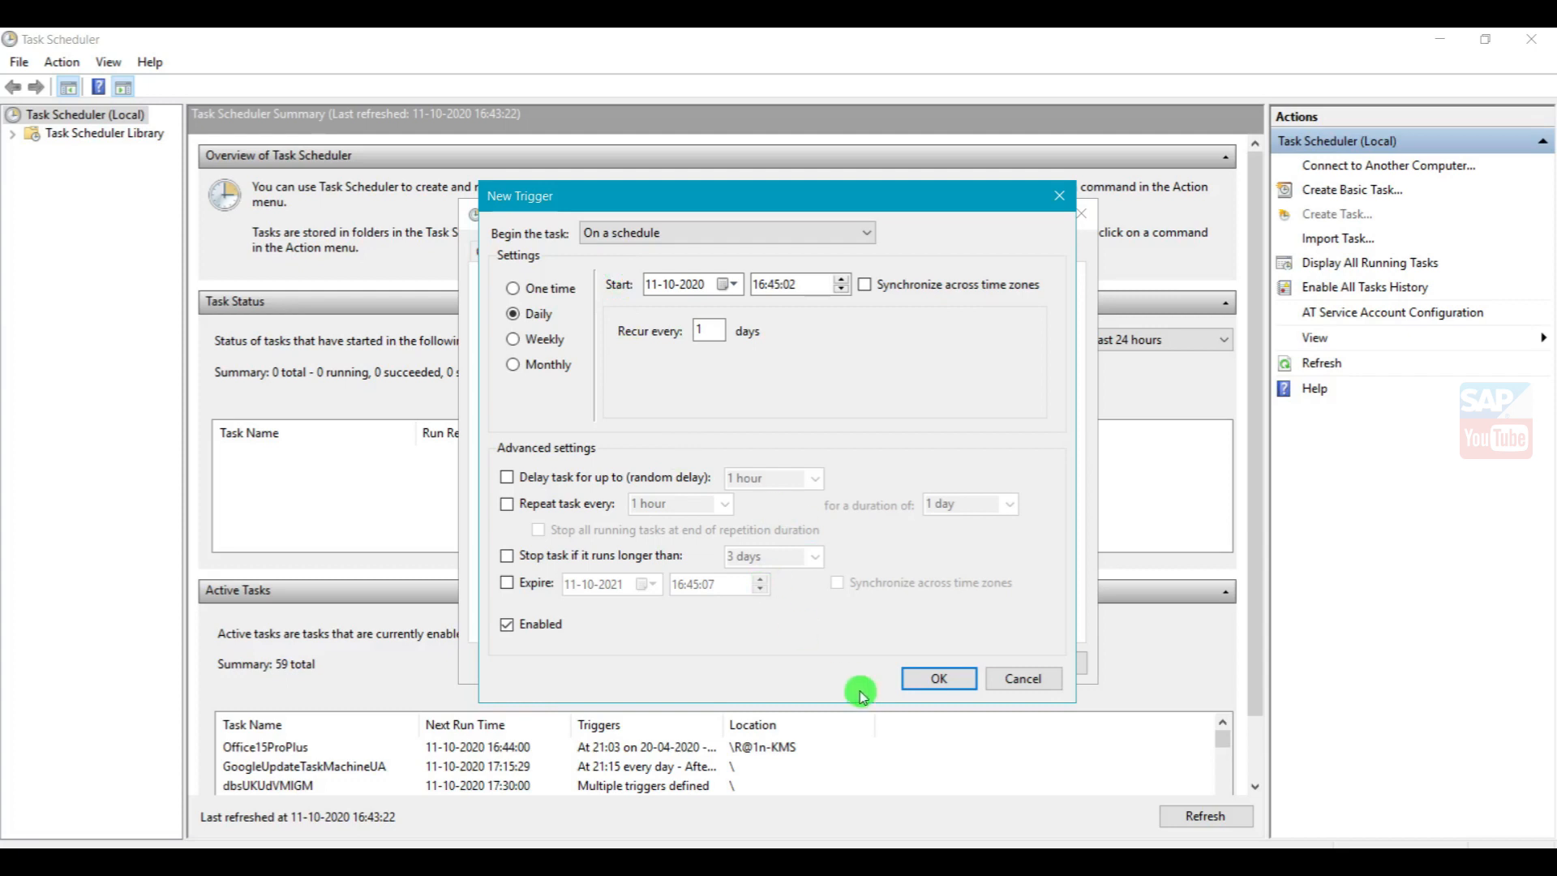
{"action": "left_click", "coordinate": [927, 676]}
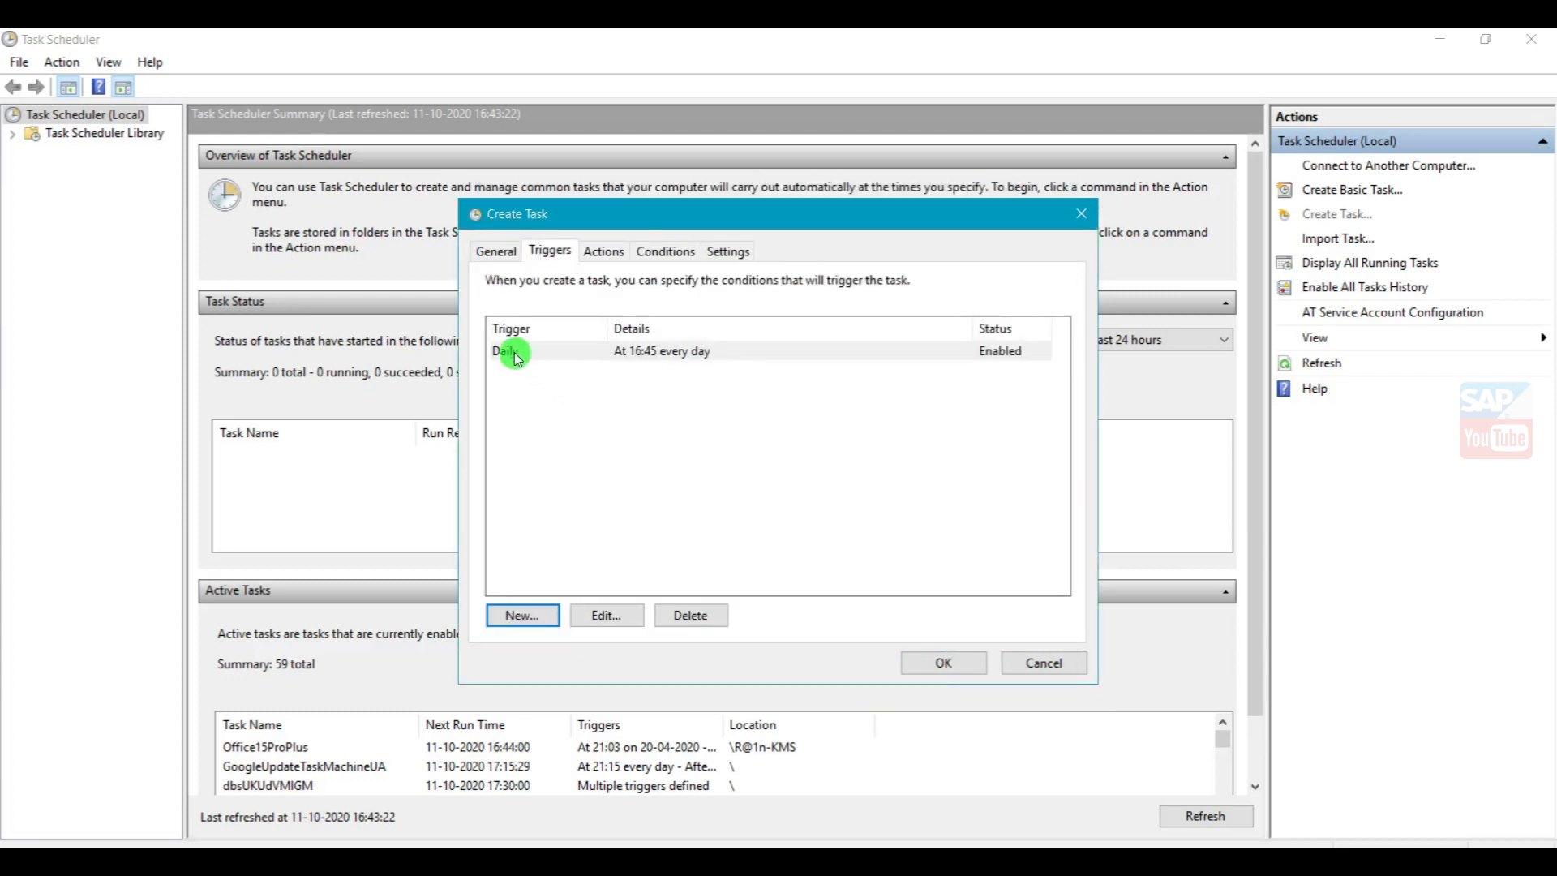
Step: Add a Start a program action that runs the smm_backup batch file from D:\Share Knowledge SAP
{"action": "left_click", "coordinate": [601, 253]}
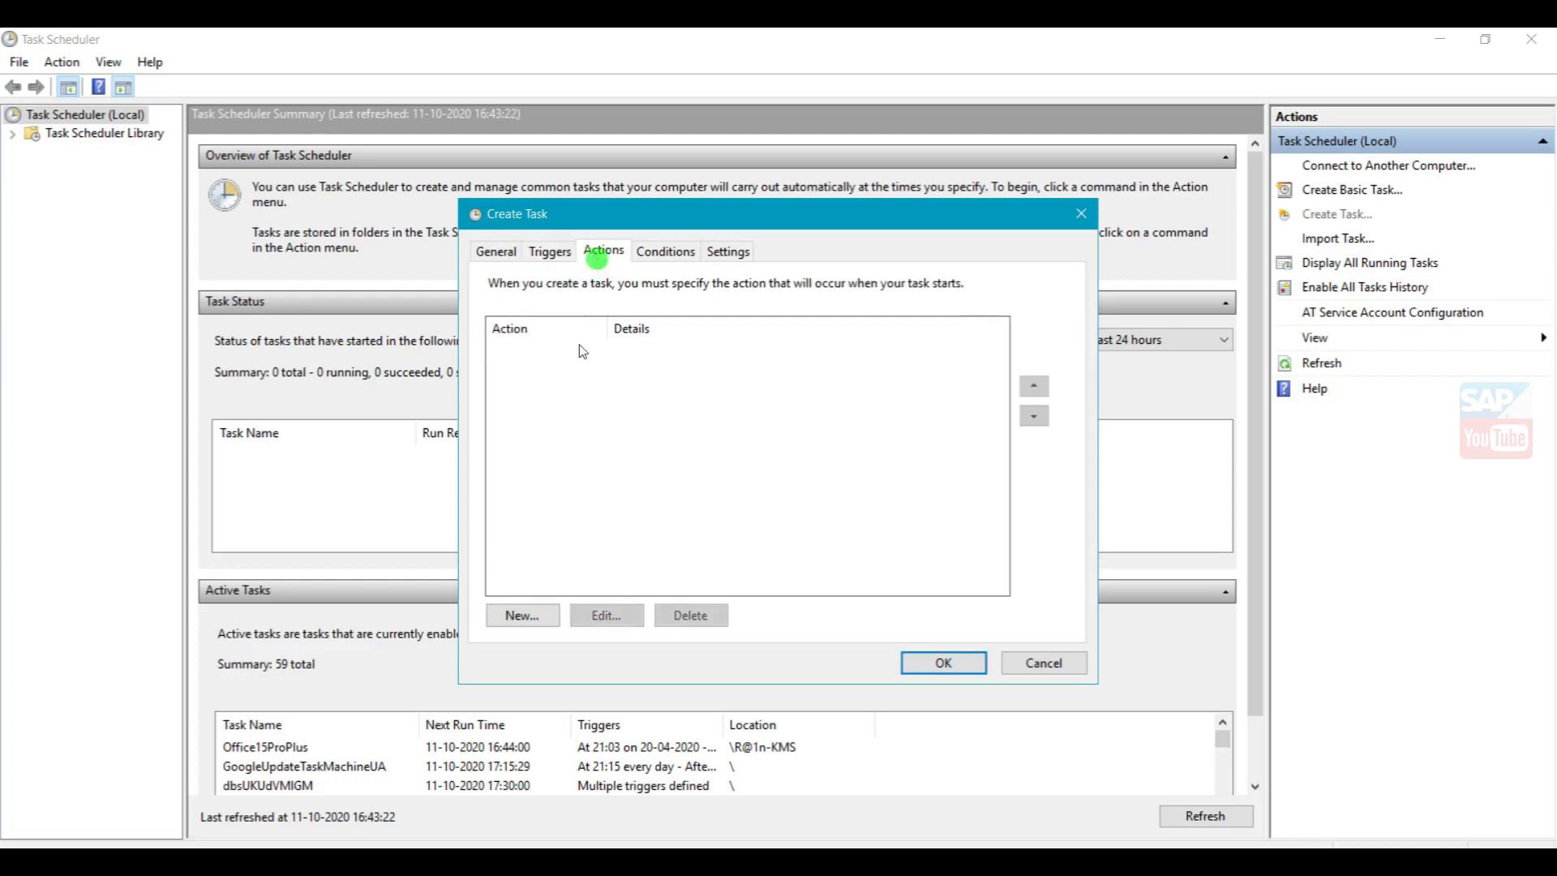
{"action": "left_click", "coordinate": [519, 615]}
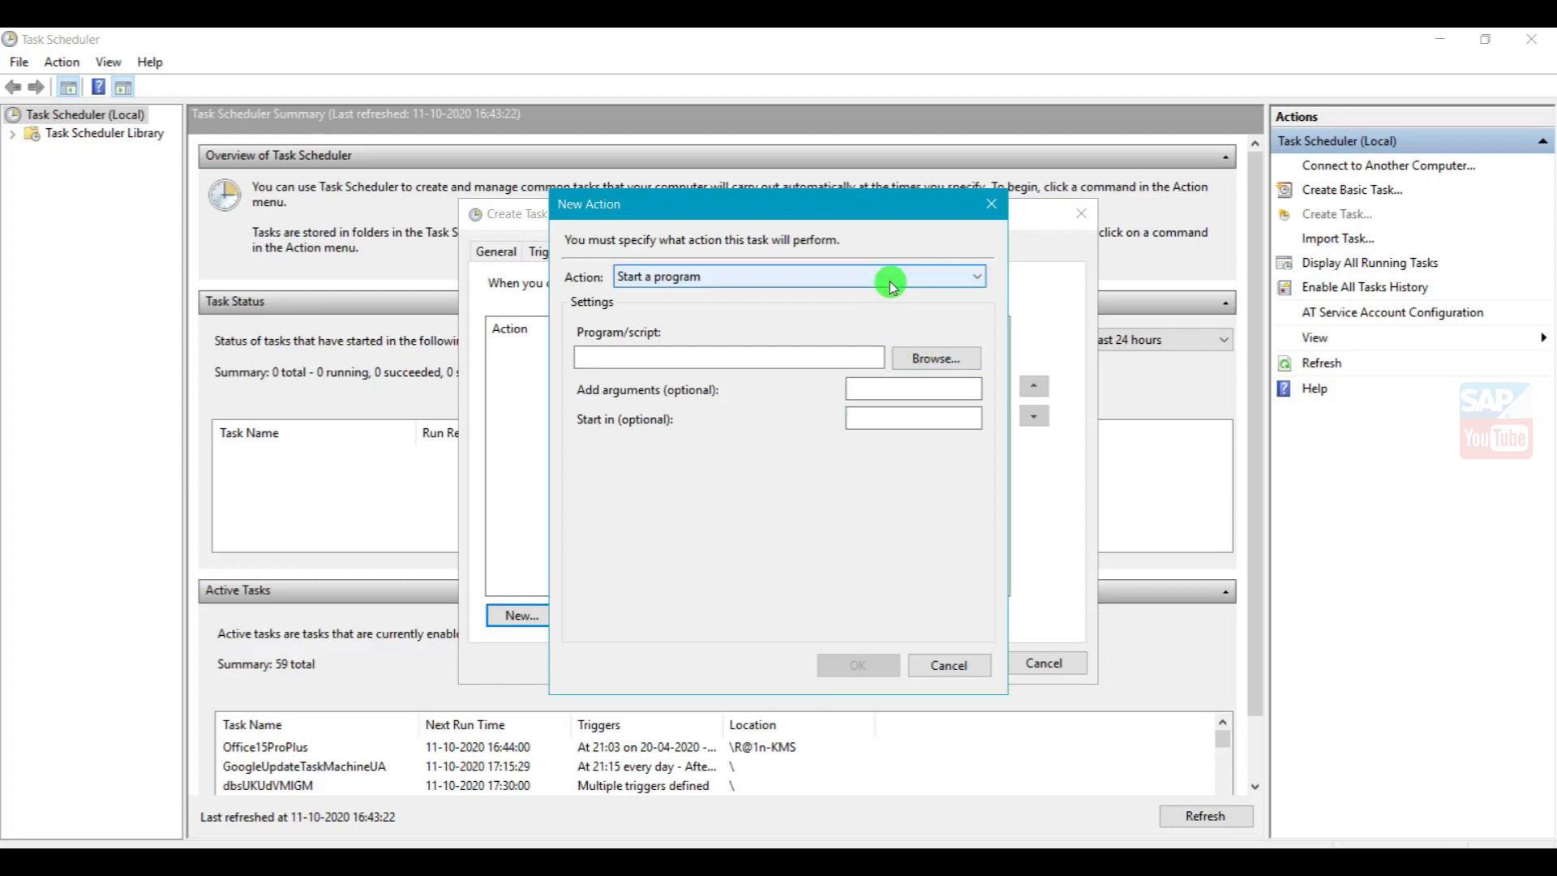
{"action": "left_click", "coordinate": [917, 275]}
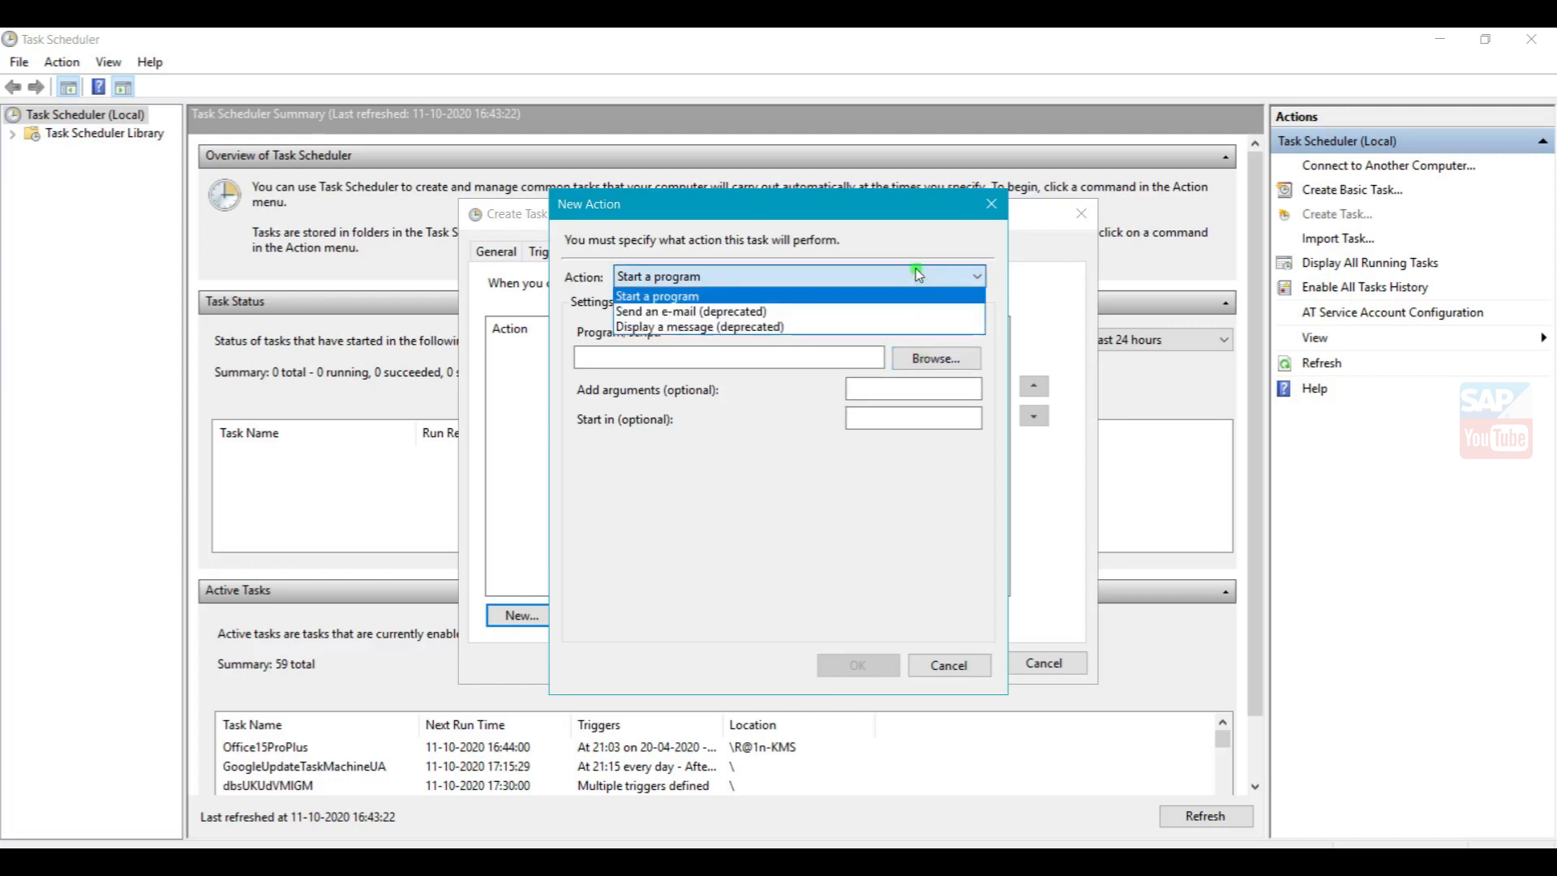
{"action": "left_click", "coordinate": [918, 275]}
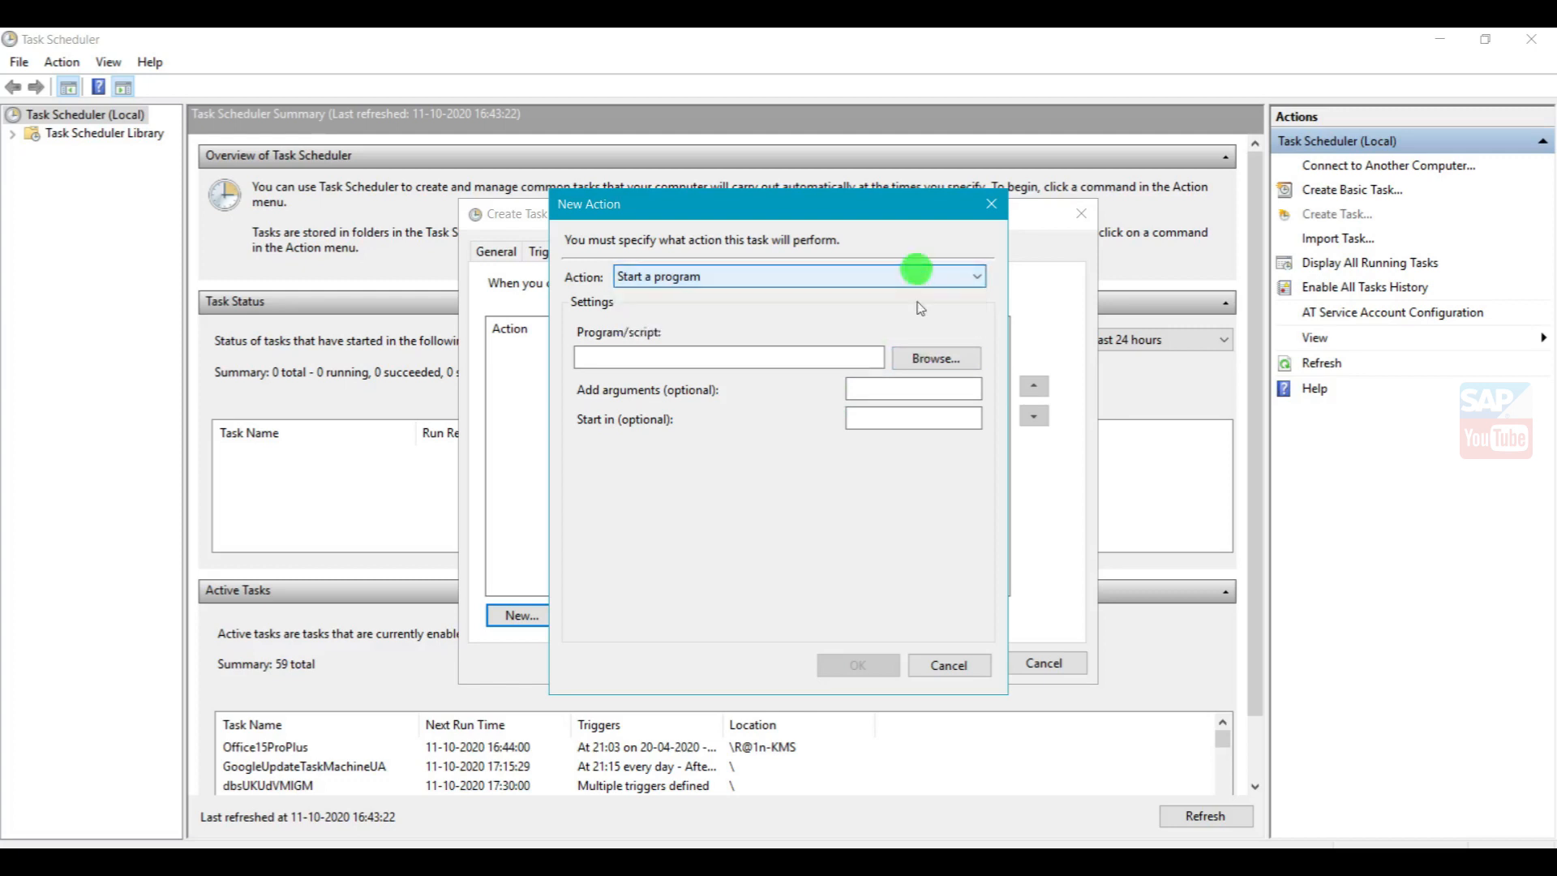
{"action": "left_click", "coordinate": [925, 359]}
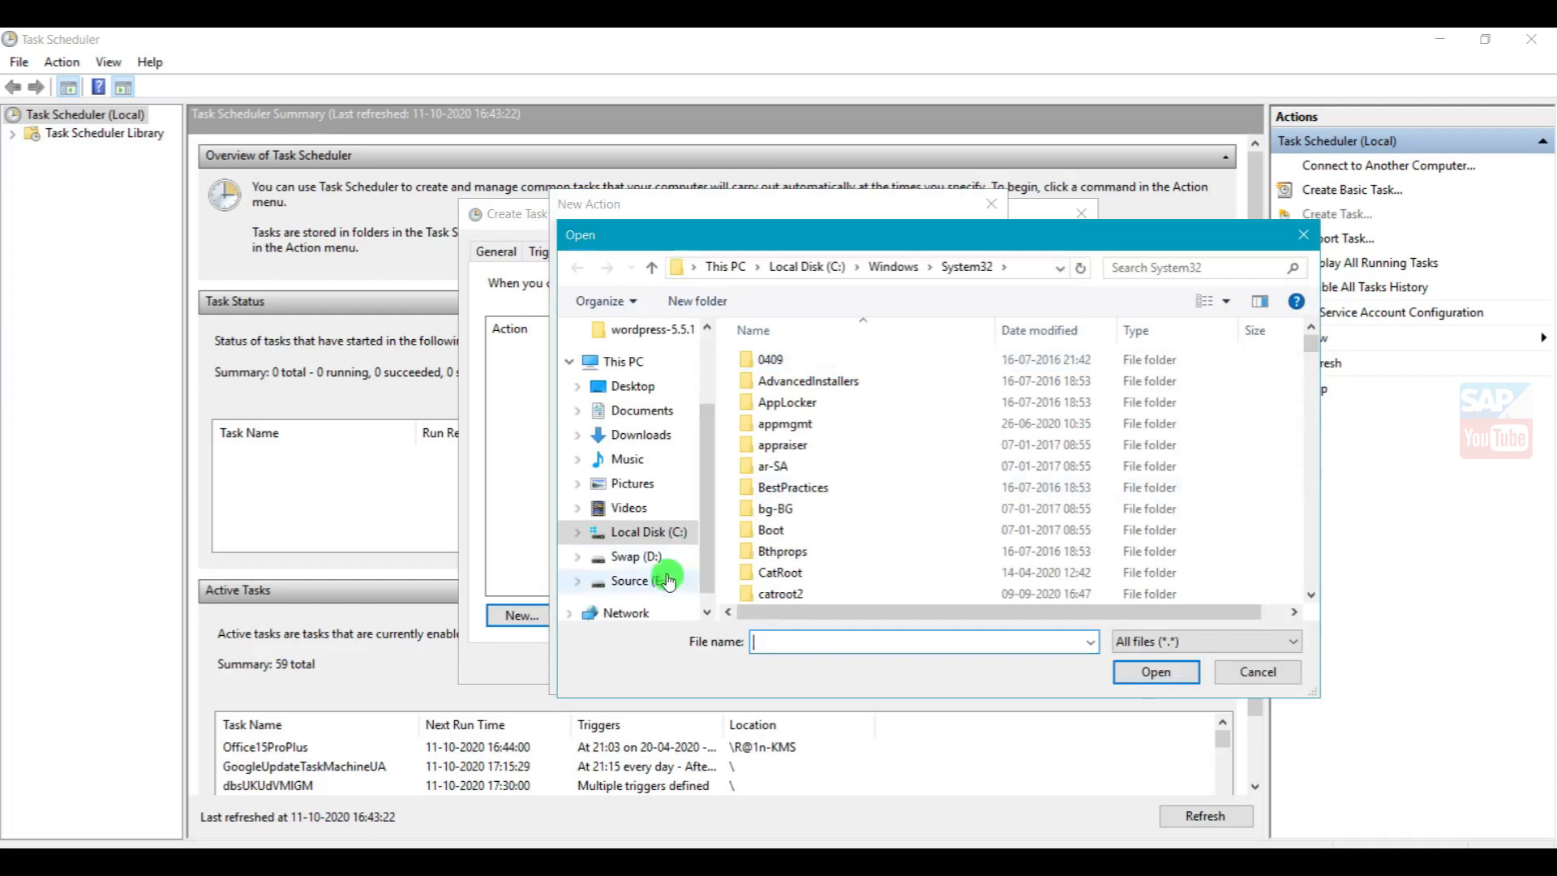
{"action": "left_click", "coordinate": [636, 557]}
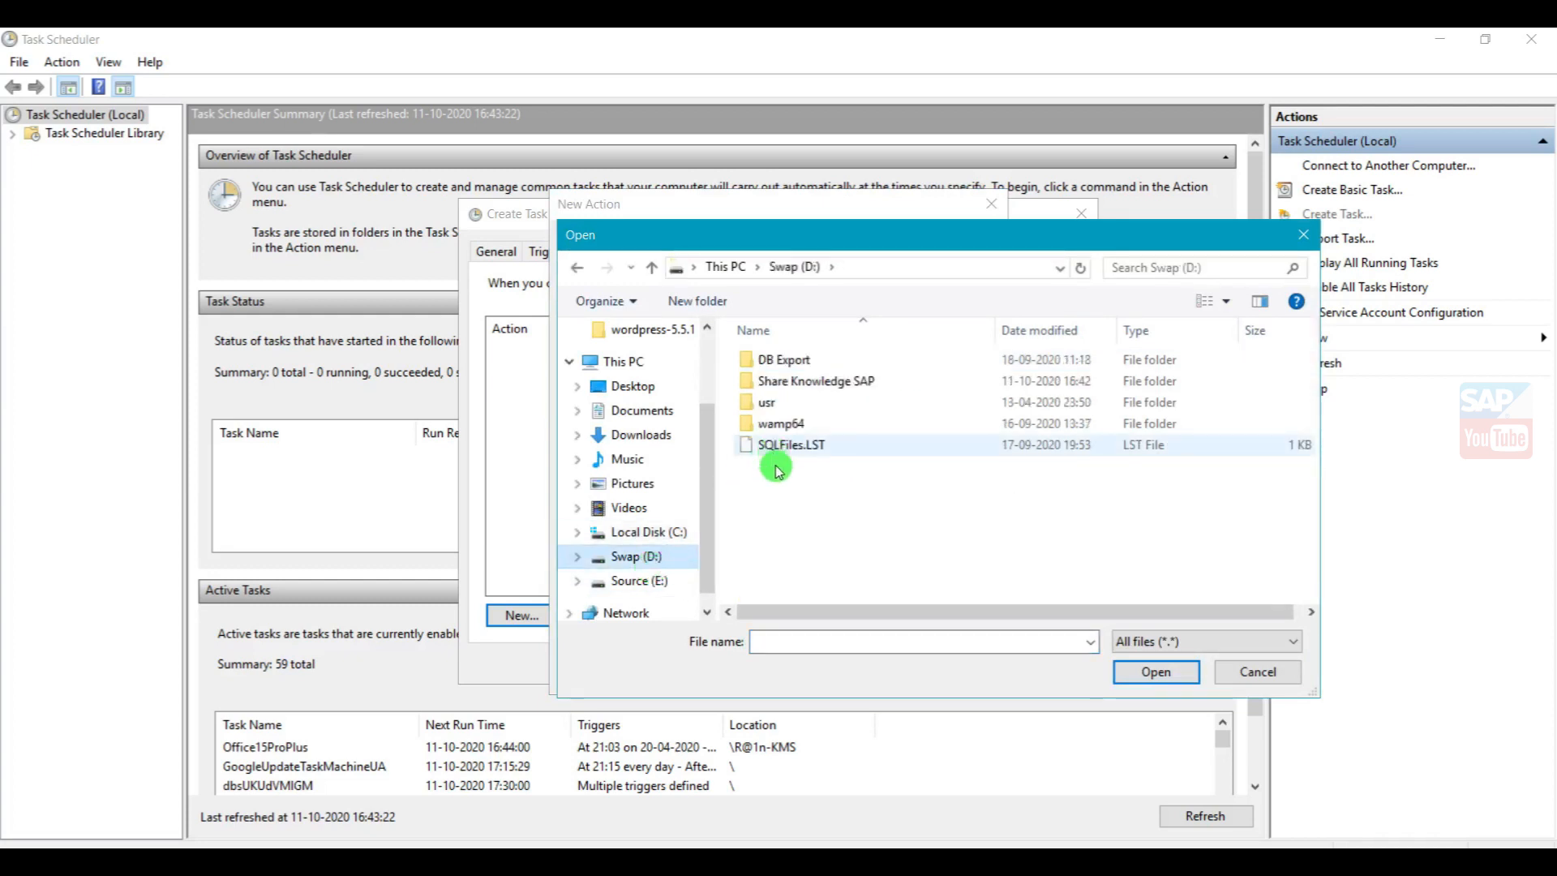
{"action": "double_click", "coordinate": [794, 391]}
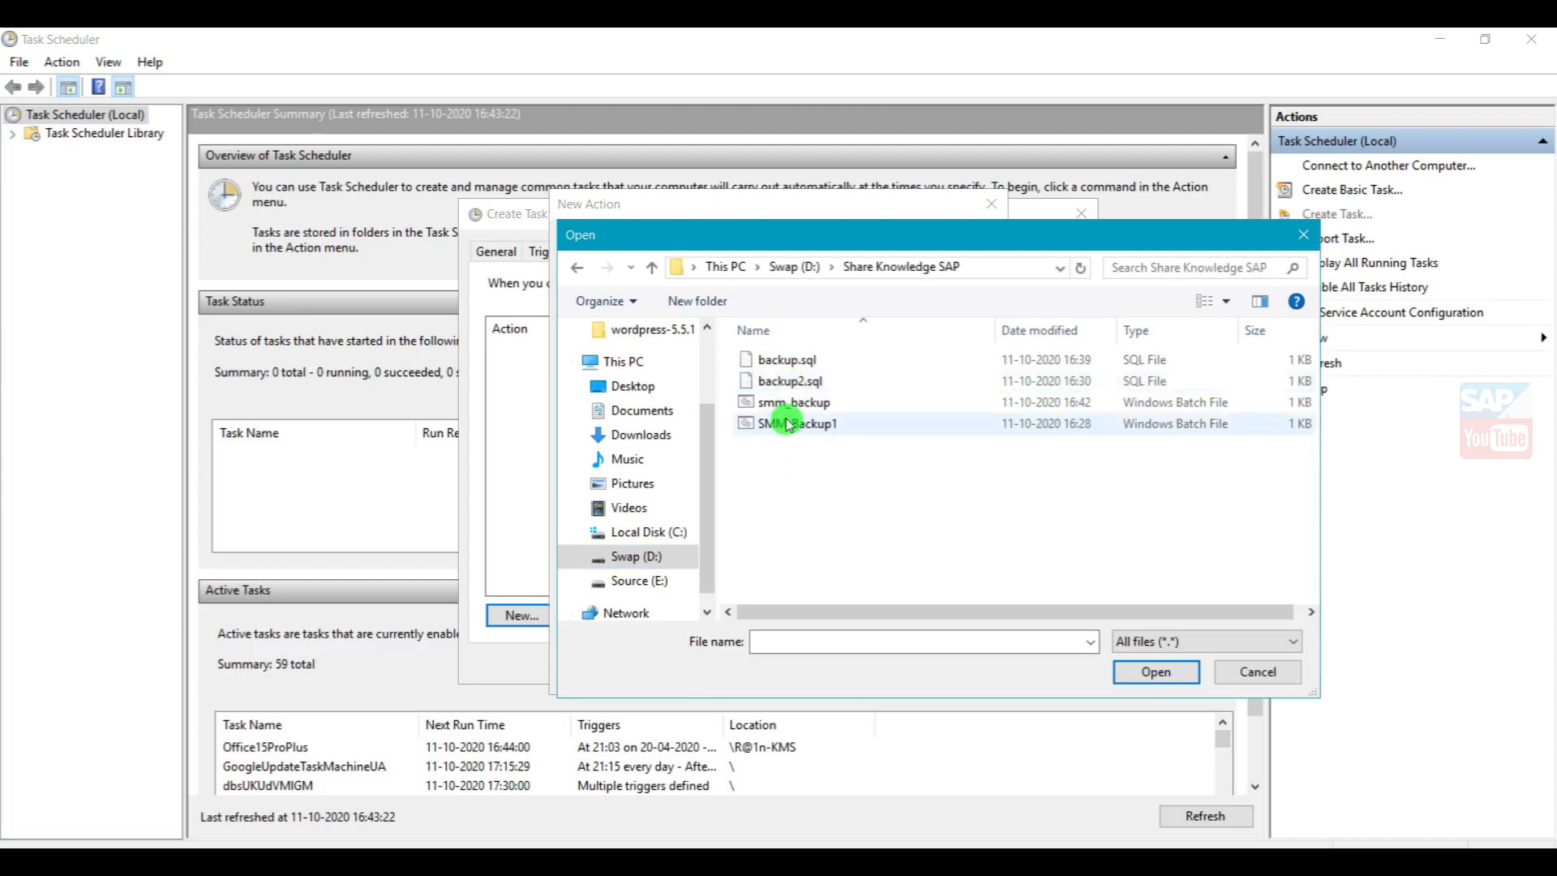
{"action": "left_click", "coordinate": [792, 405]}
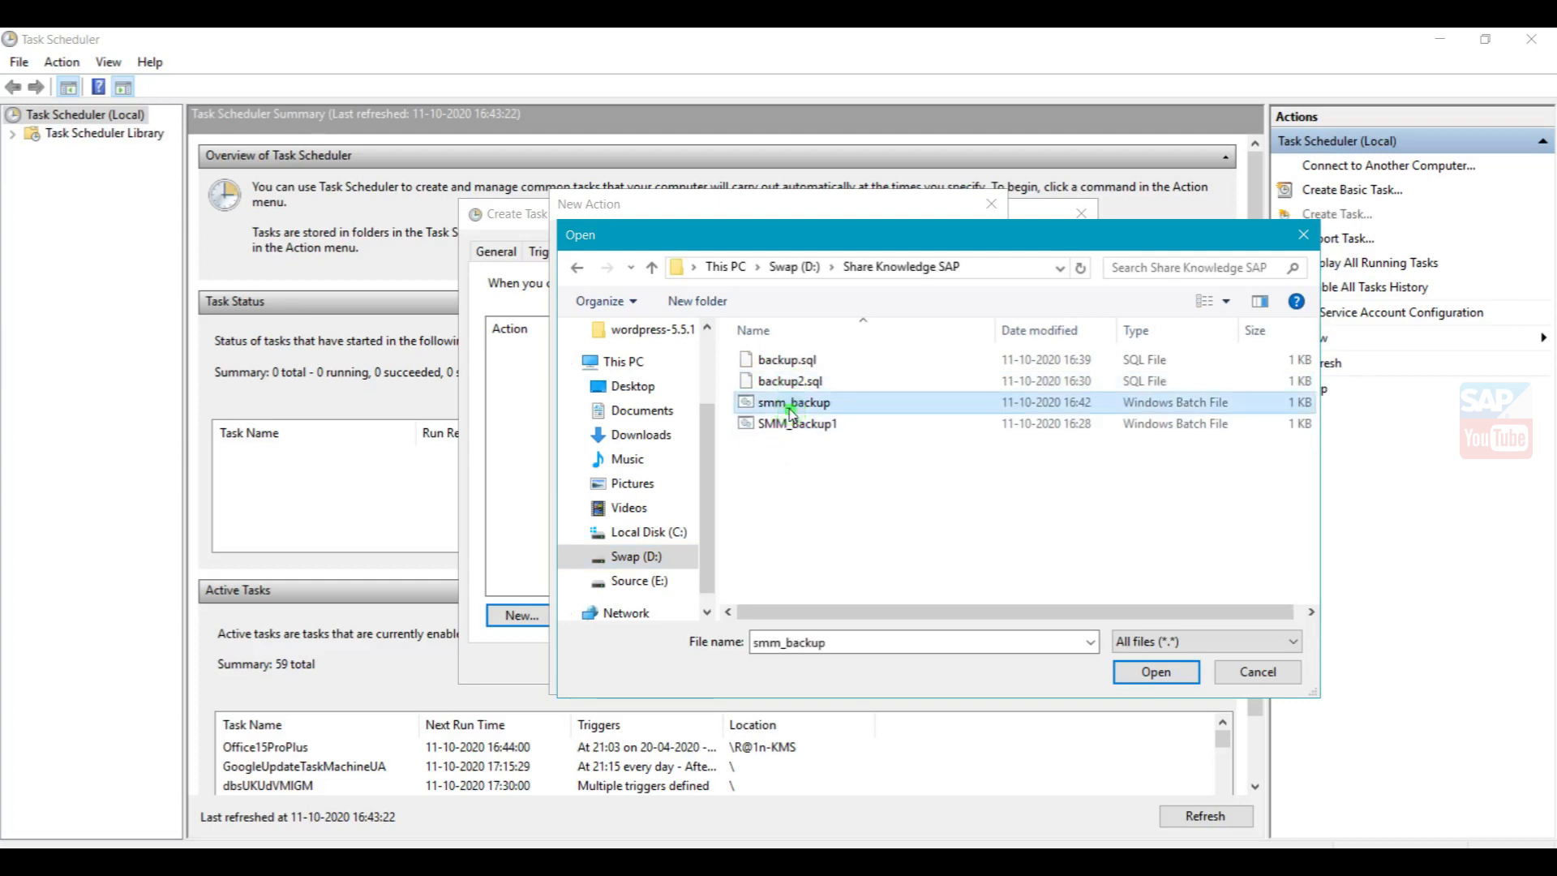
{"action": "left_click", "coordinate": [1156, 673]}
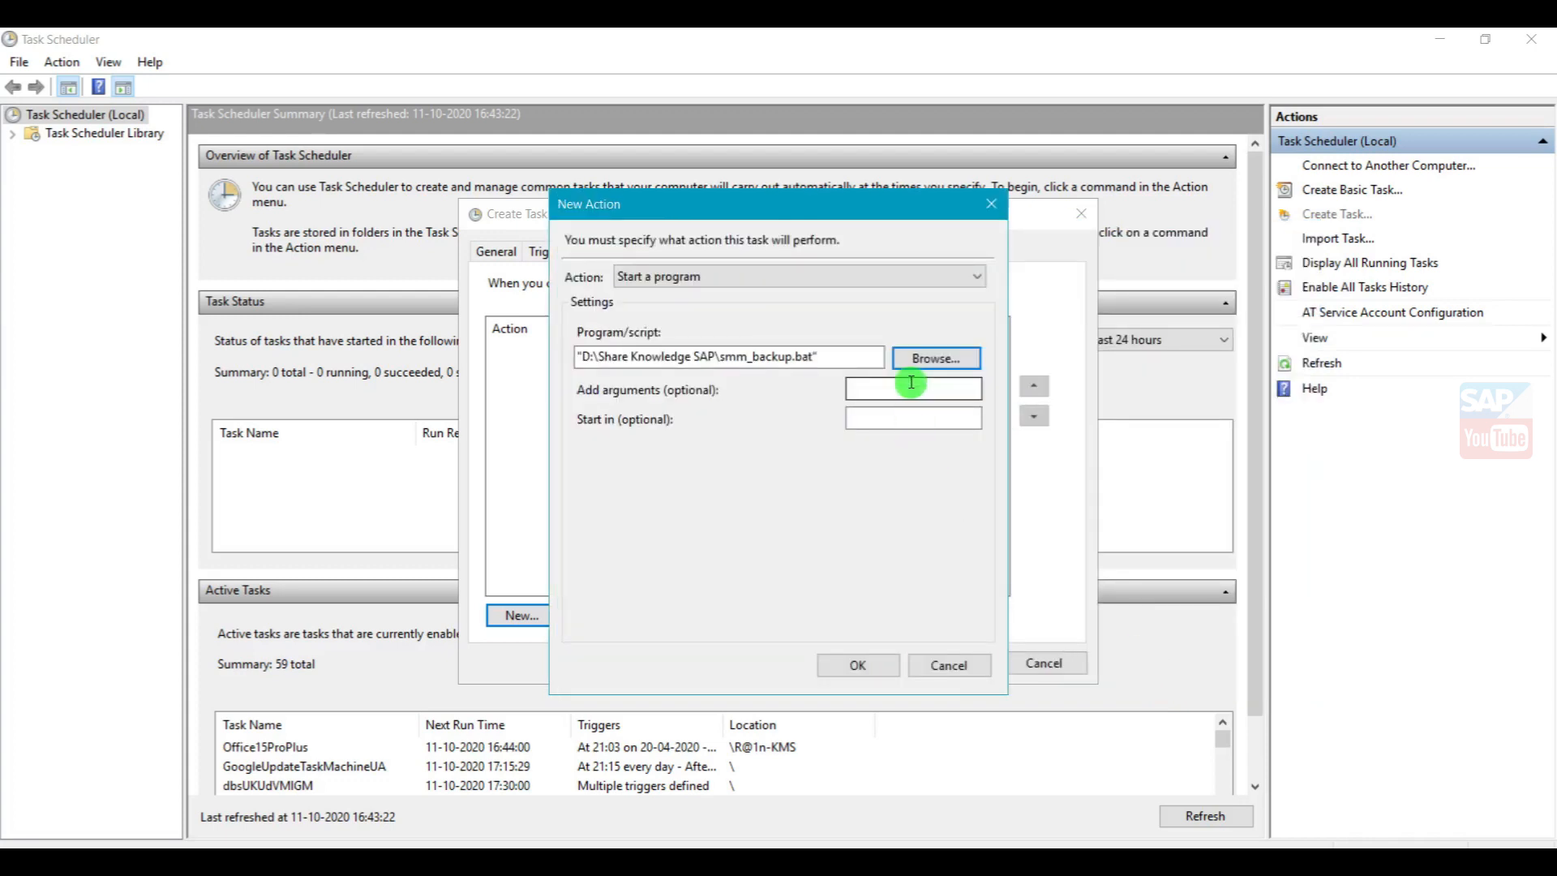
{"action": "left_click", "coordinate": [860, 670]}
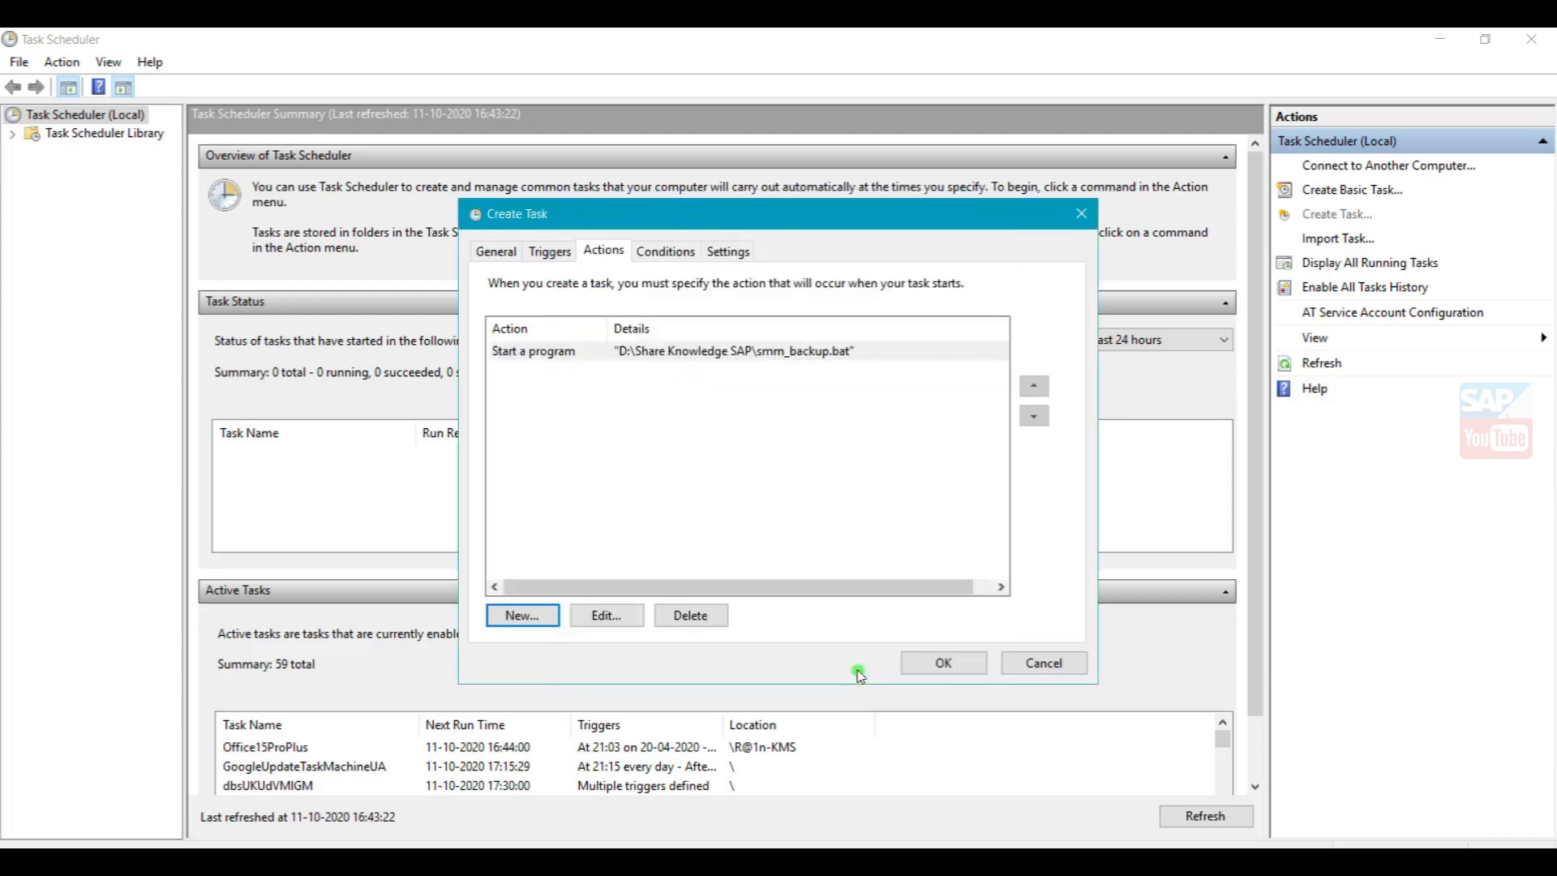
Step: Keep the default conditions and settings and save the Sybase_Backup task, authorizing it with the run-as account's password
{"action": "left_click", "coordinate": [684, 251]}
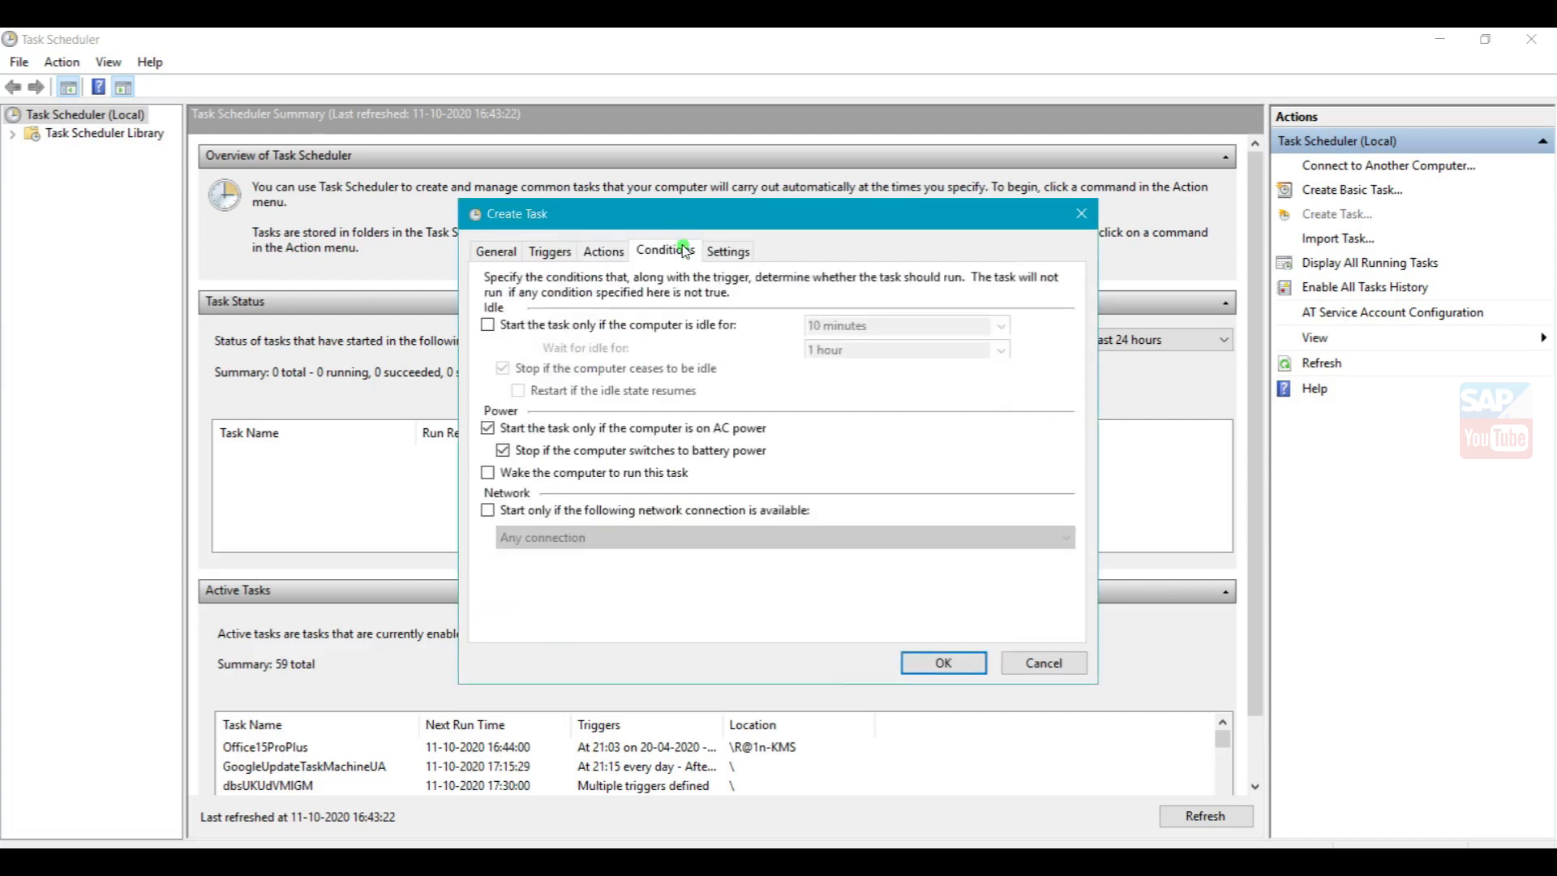
{"action": "left_click", "coordinate": [713, 252]}
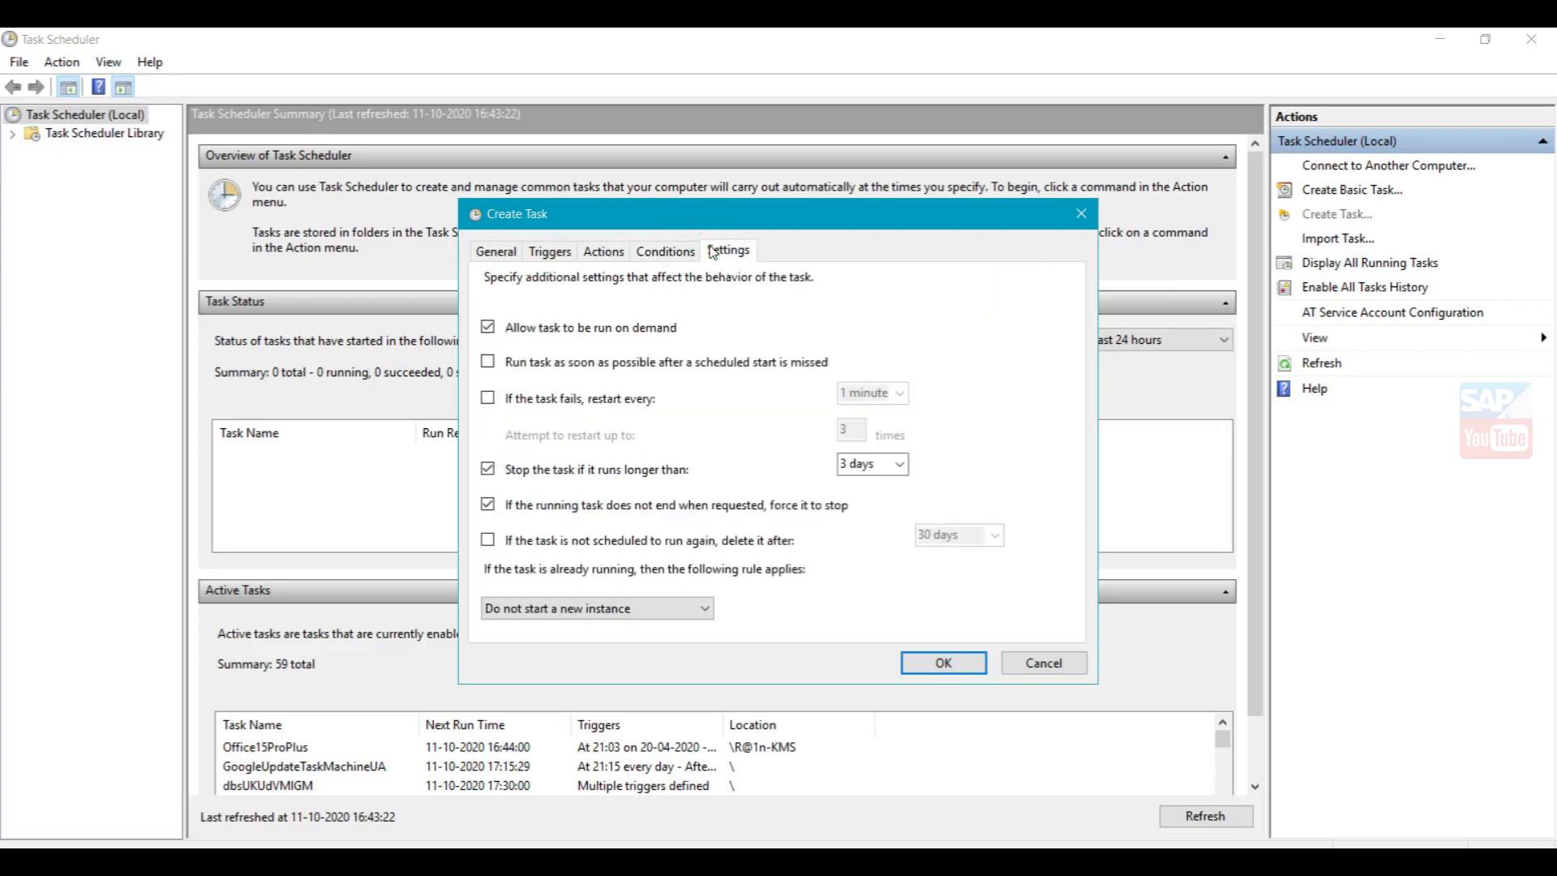
{"action": "left_click", "coordinate": [497, 251]}
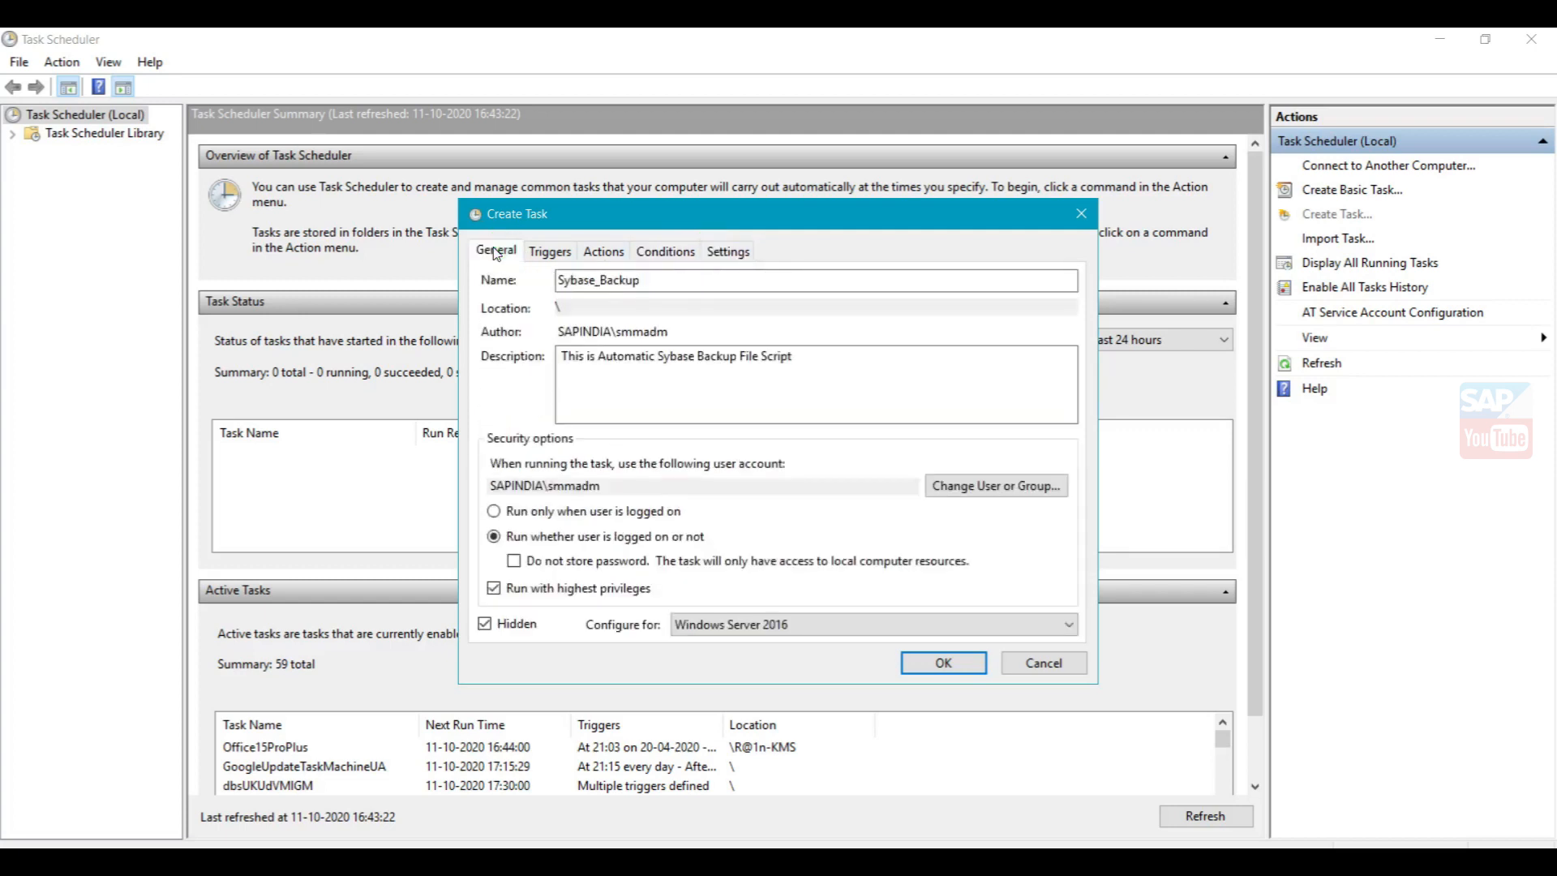
{"action": "left_click", "coordinate": [929, 666]}
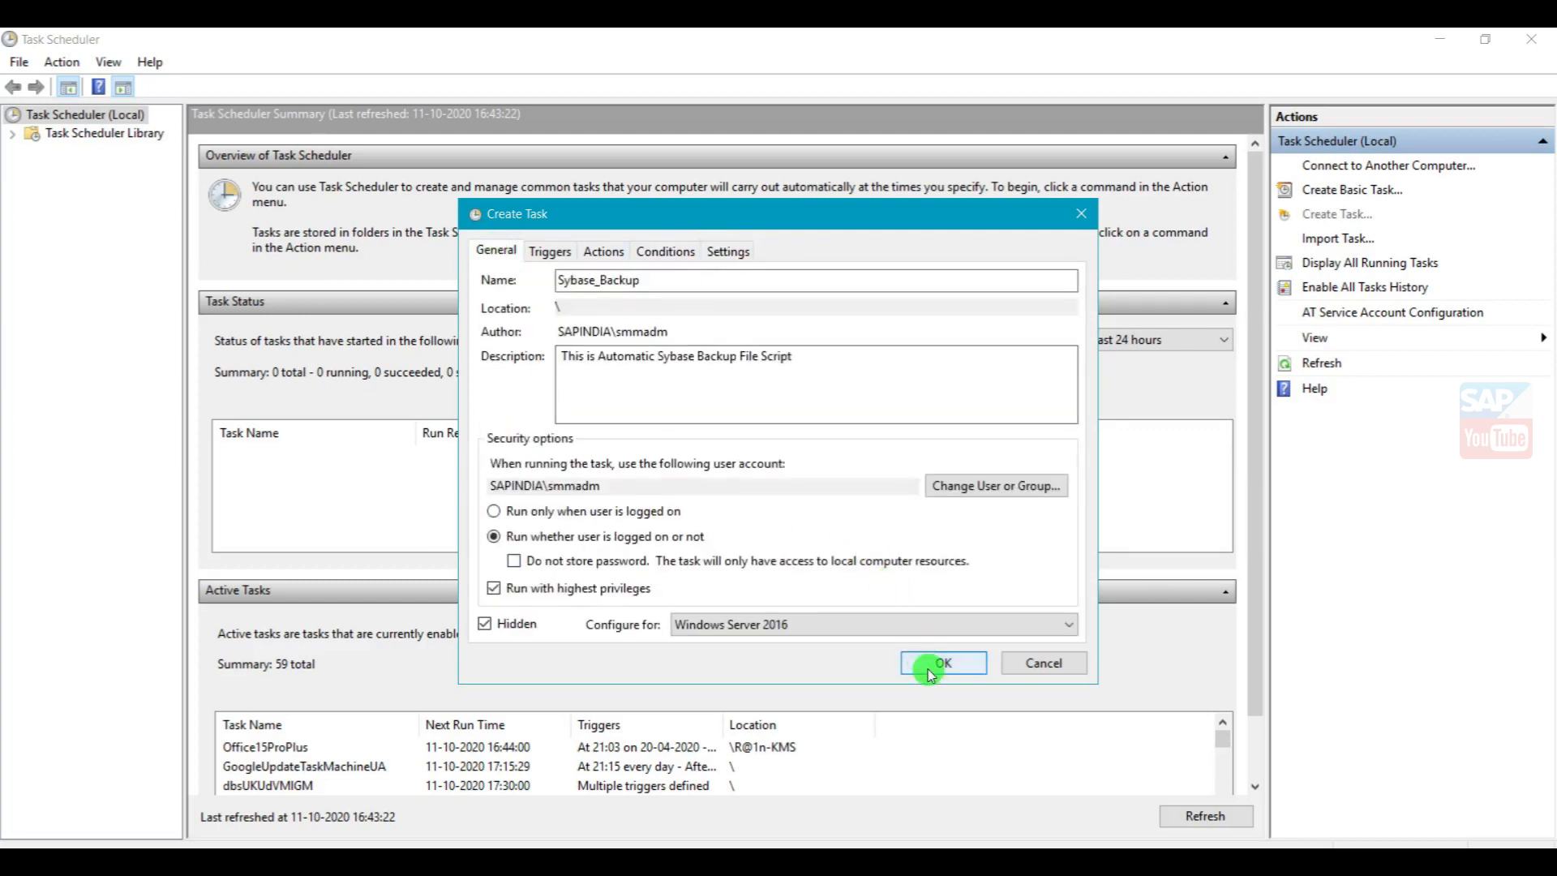
{"action": "left_click", "coordinate": [803, 502]}
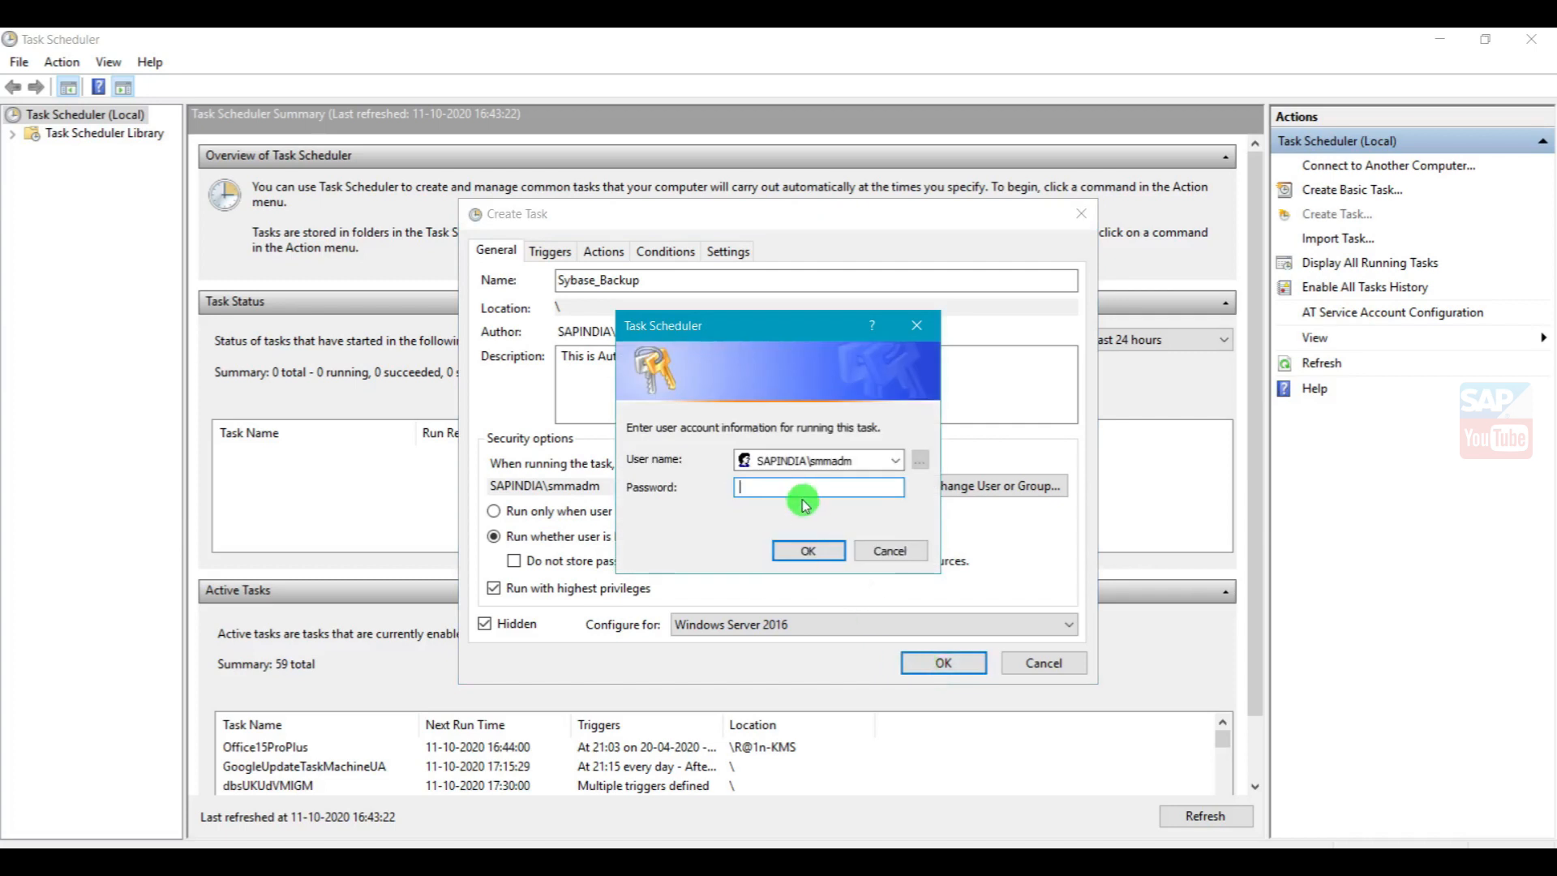
{"action": "type", "text": "•••"}
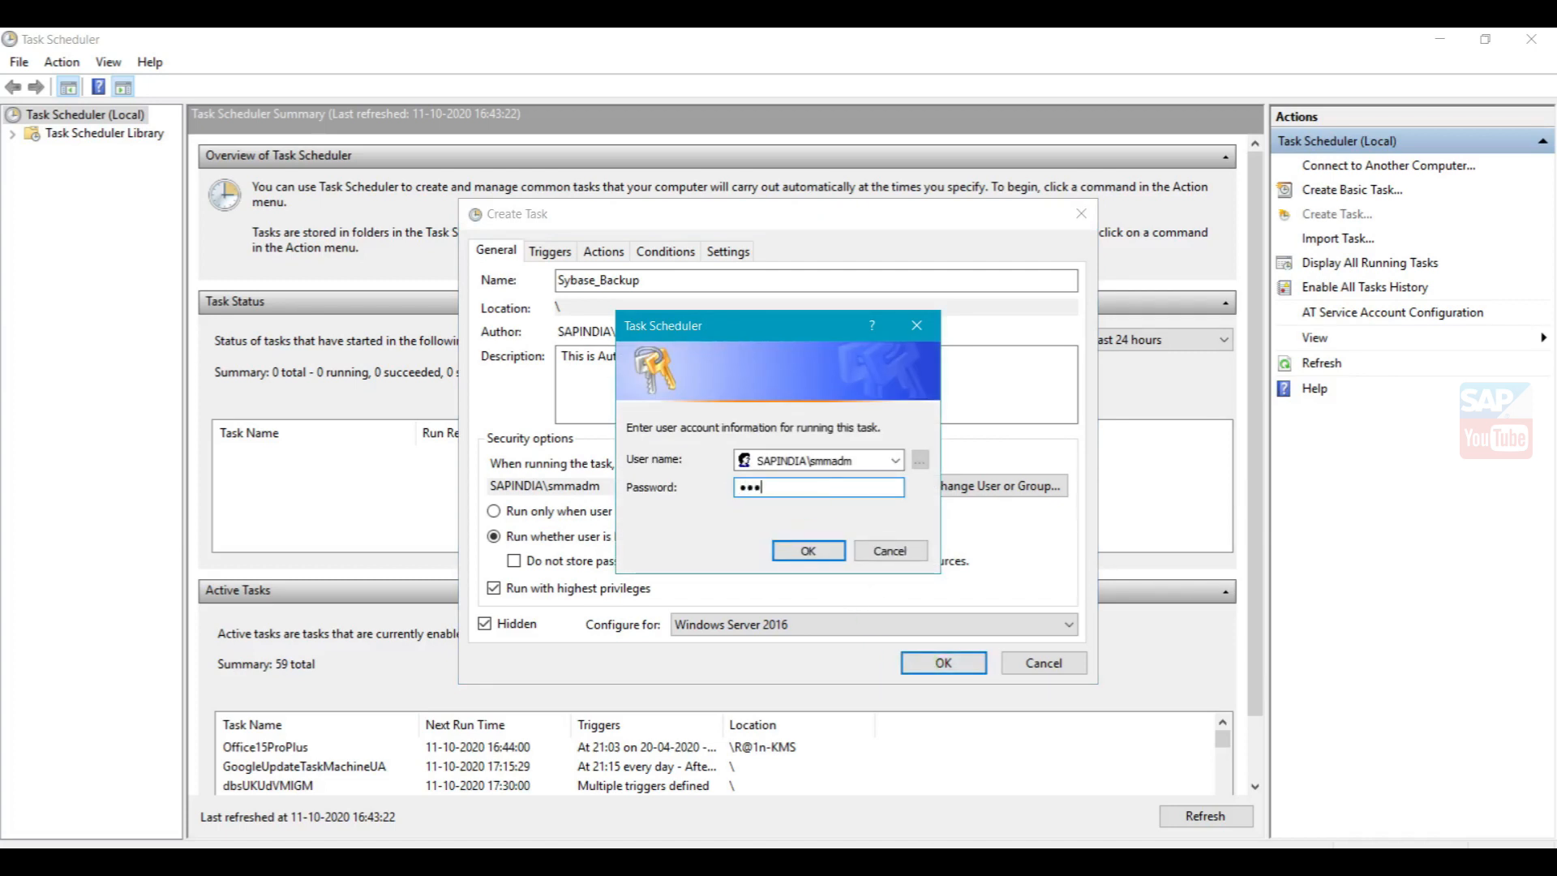
{"action": "type", "text": "••••••"}
{"action": "left_click", "coordinate": [801, 551]}
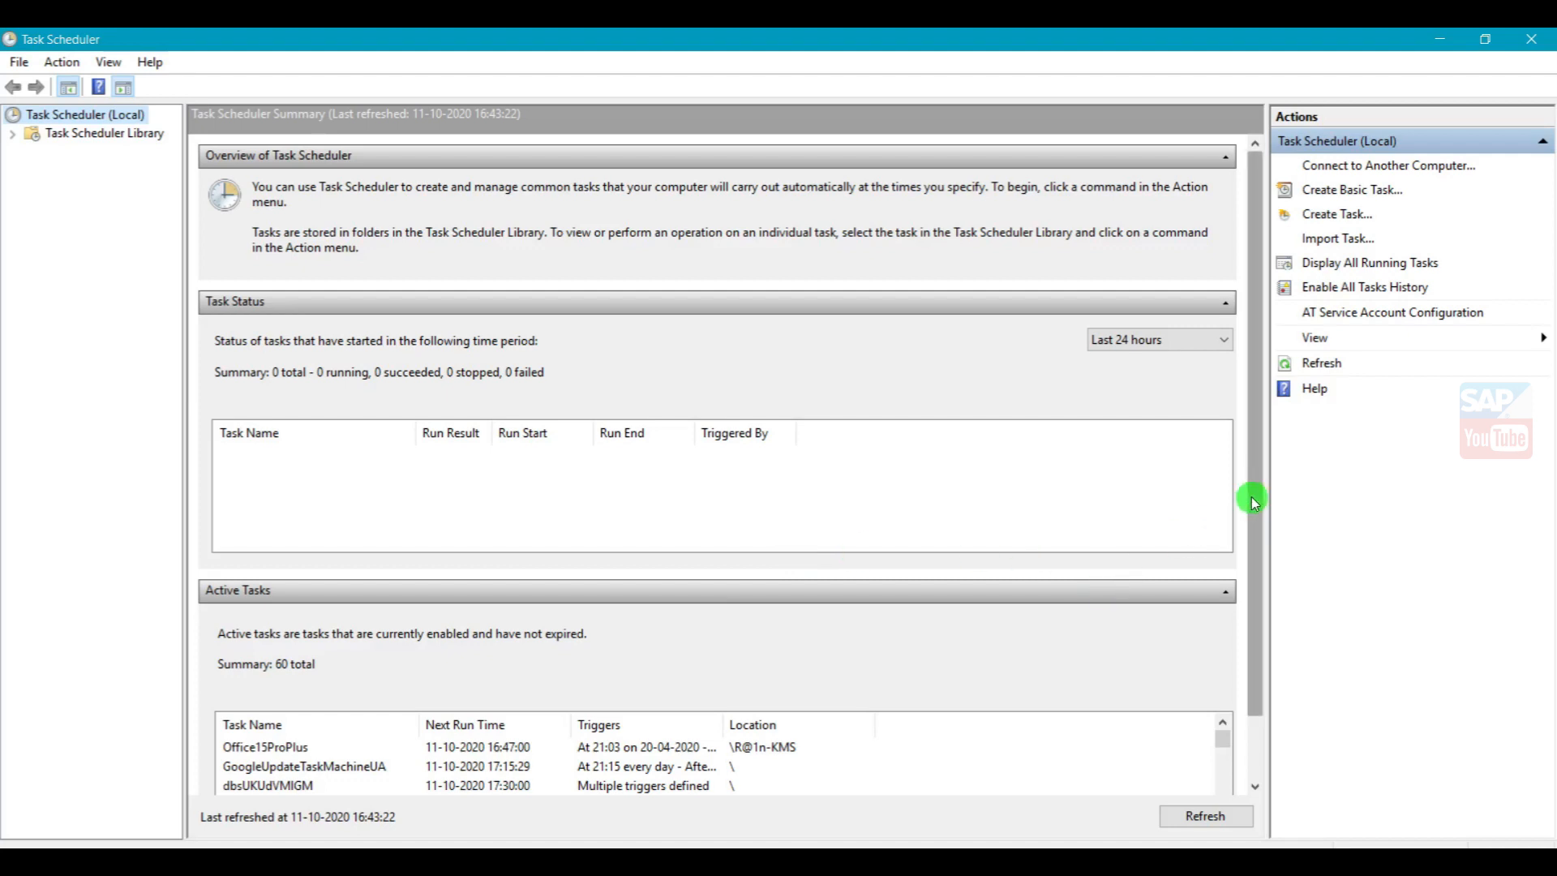
Step: Refresh the Task Scheduler summary and open the Sybase_Backup task from the active tasks
{"action": "scroll", "coordinate": [1252, 505], "scroll_direction": "down", "scroll_amount": 2}
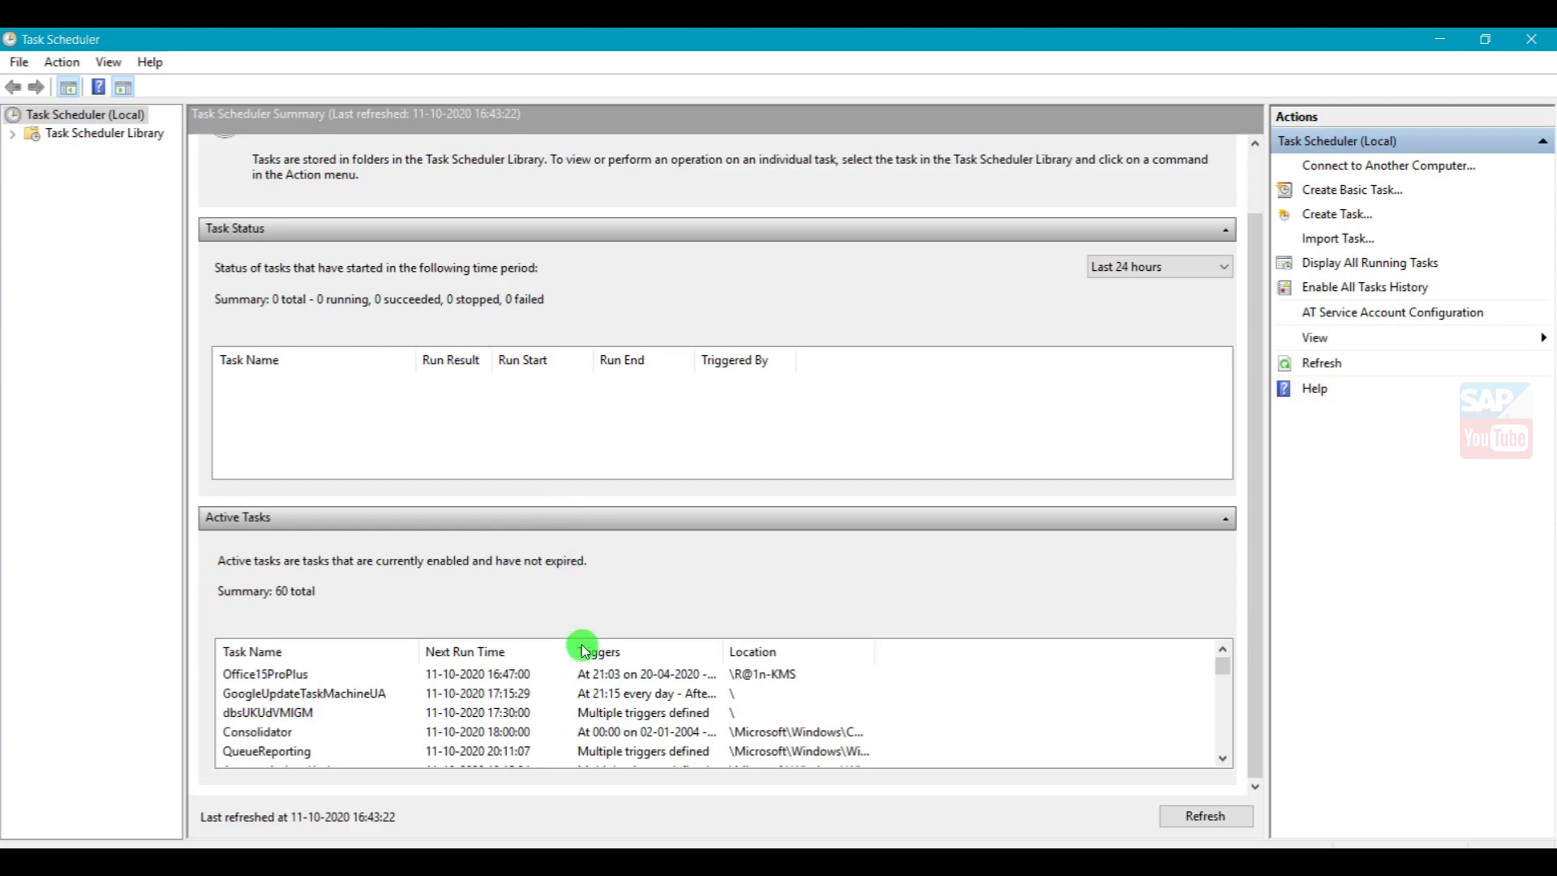
{"action": "left_click", "coordinate": [1221, 819]}
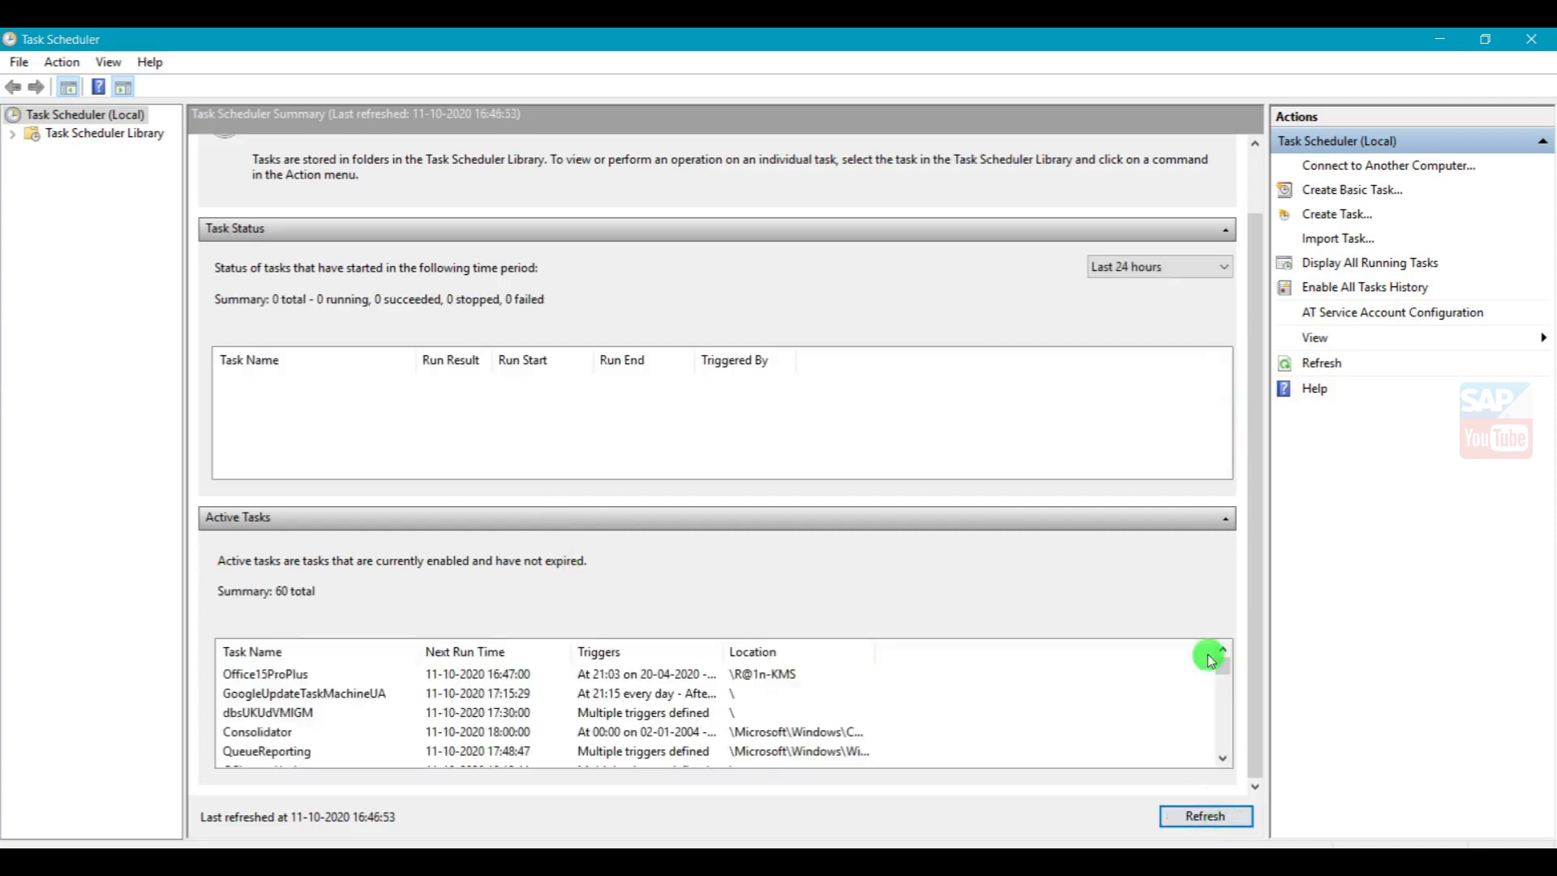
{"action": "left_click", "coordinate": [1224, 761]}
{"action": "left_click", "coordinate": [1225, 761]}
{"action": "left_click", "coordinate": [1224, 761]}
{"action": "left_click", "coordinate": [1224, 761]}
{"action": "left_click", "coordinate": [1225, 761]}
{"action": "left_click", "coordinate": [1225, 761]}
{"action": "left_click", "coordinate": [1225, 761]}
{"action": "left_click", "coordinate": [1225, 761]}
{"action": "left_click", "coordinate": [1225, 761]}
{"action": "left_click", "coordinate": [1225, 761]}
{"action": "left_click", "coordinate": [1225, 761]}
{"action": "left_click", "coordinate": [1225, 761]}
{"action": "left_click", "coordinate": [1225, 761]}
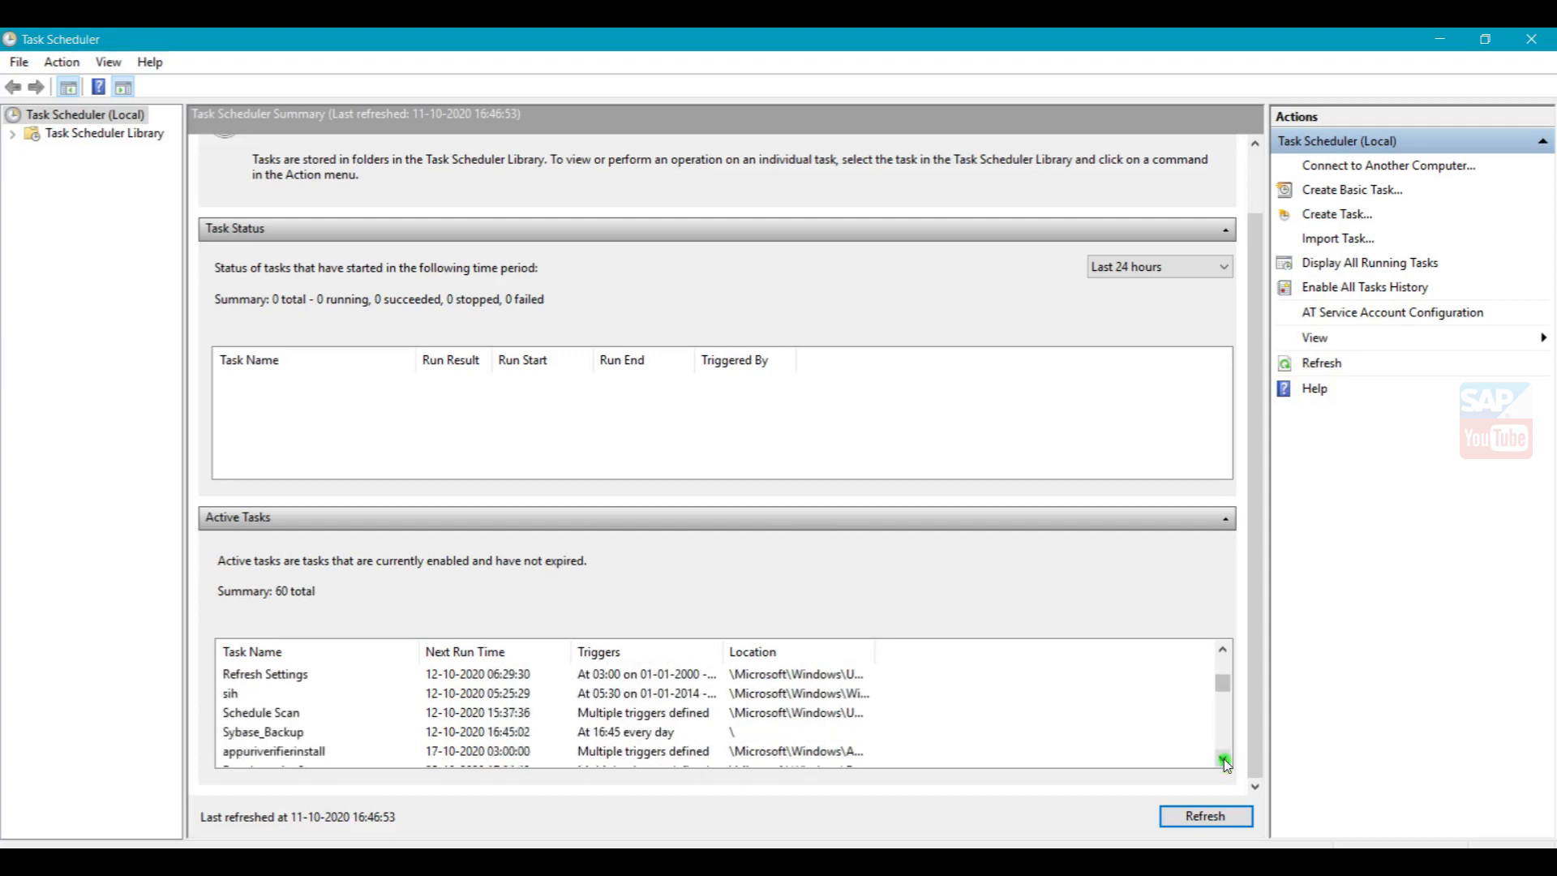
{"action": "left_click", "coordinate": [263, 736]}
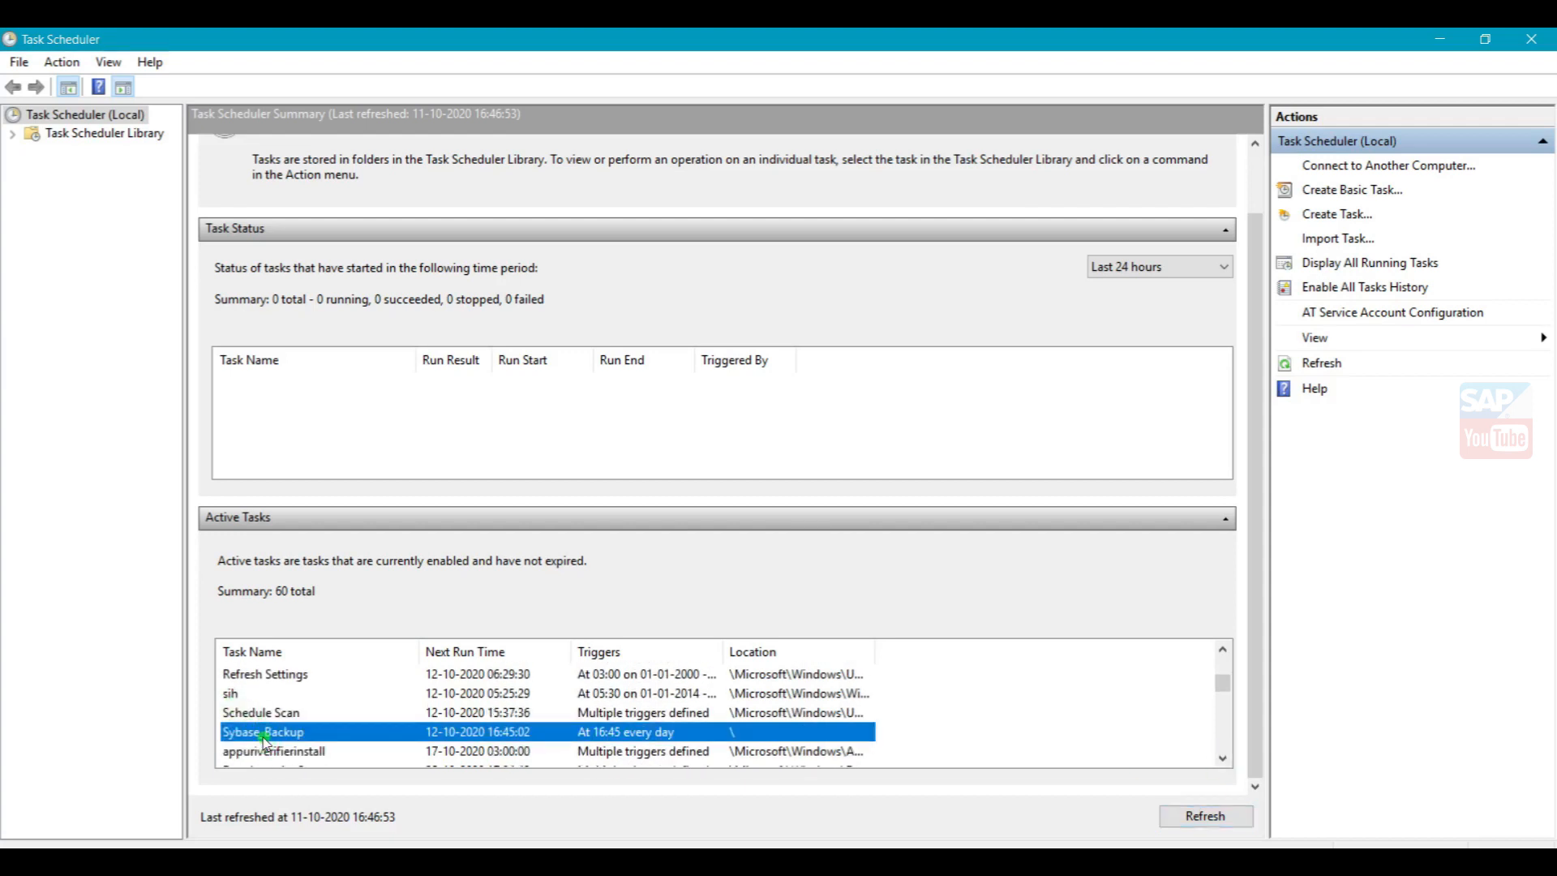
{"action": "double_click", "coordinate": [264, 739]}
{"action": "double_click", "coordinate": [271, 733]}
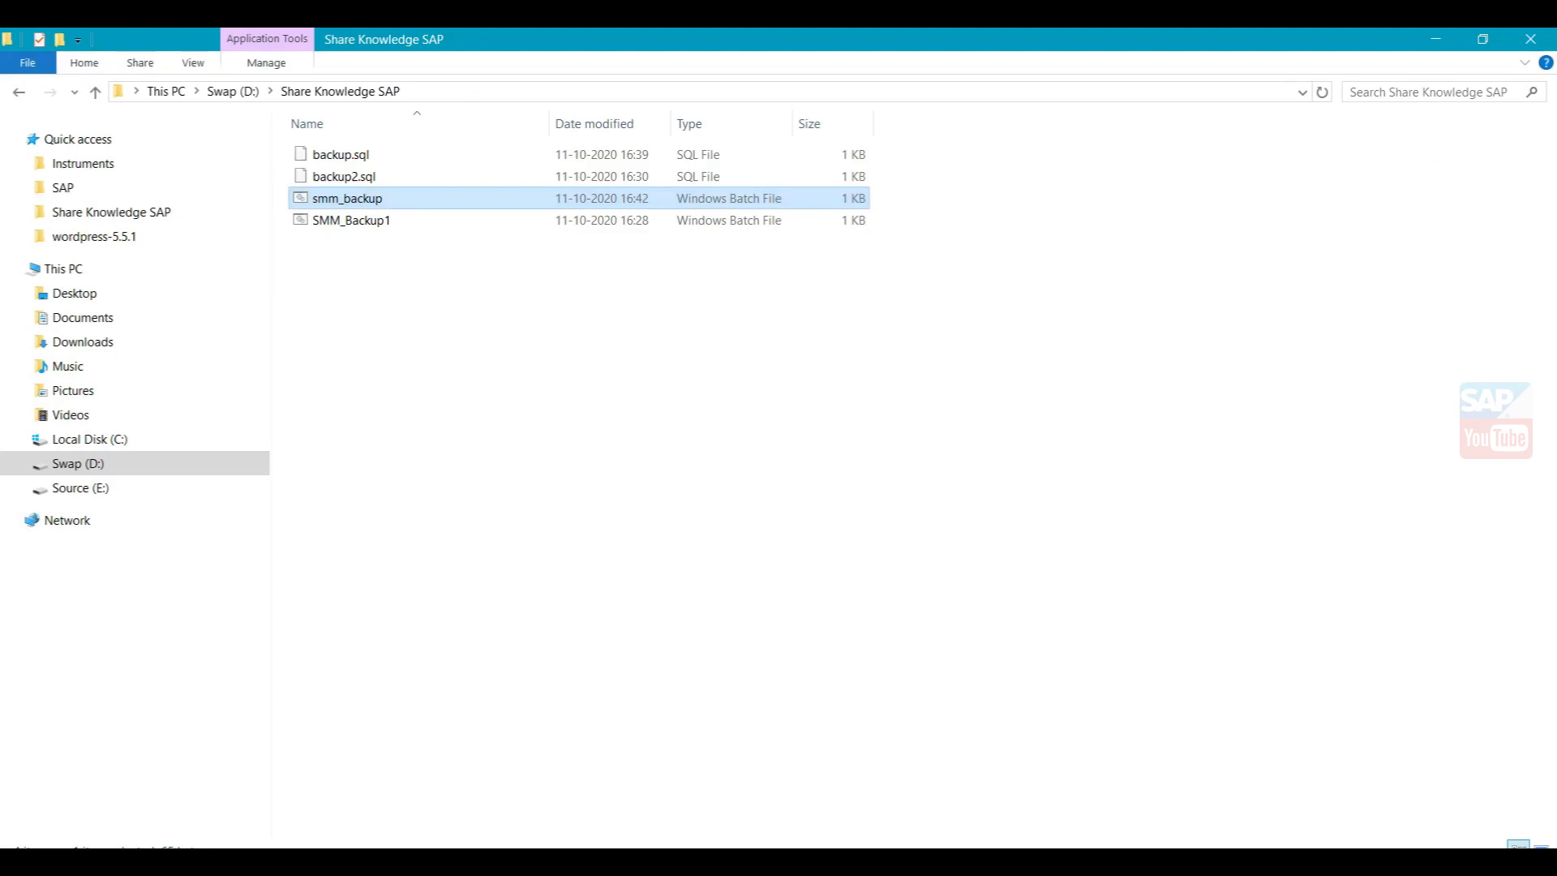
Step: In File Explorer, open the smm_backup batch file for editing to review its isql command, and close it unchanged
{"action": "left_click", "coordinate": [327, 208]}
{"action": "right_click", "coordinate": [326, 207]}
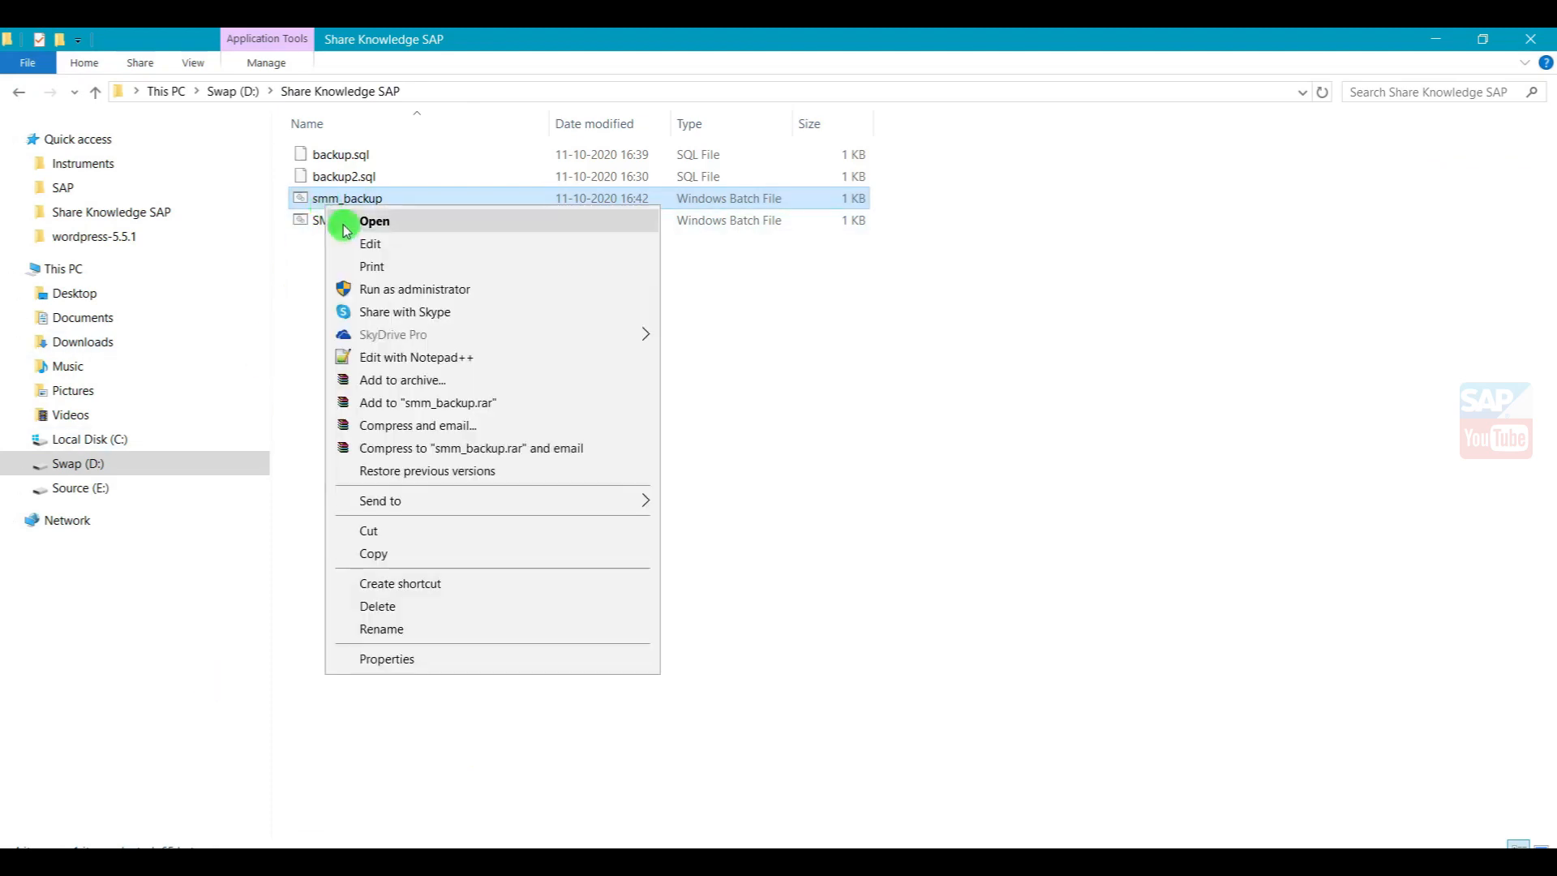
{"action": "left_click", "coordinate": [357, 241]}
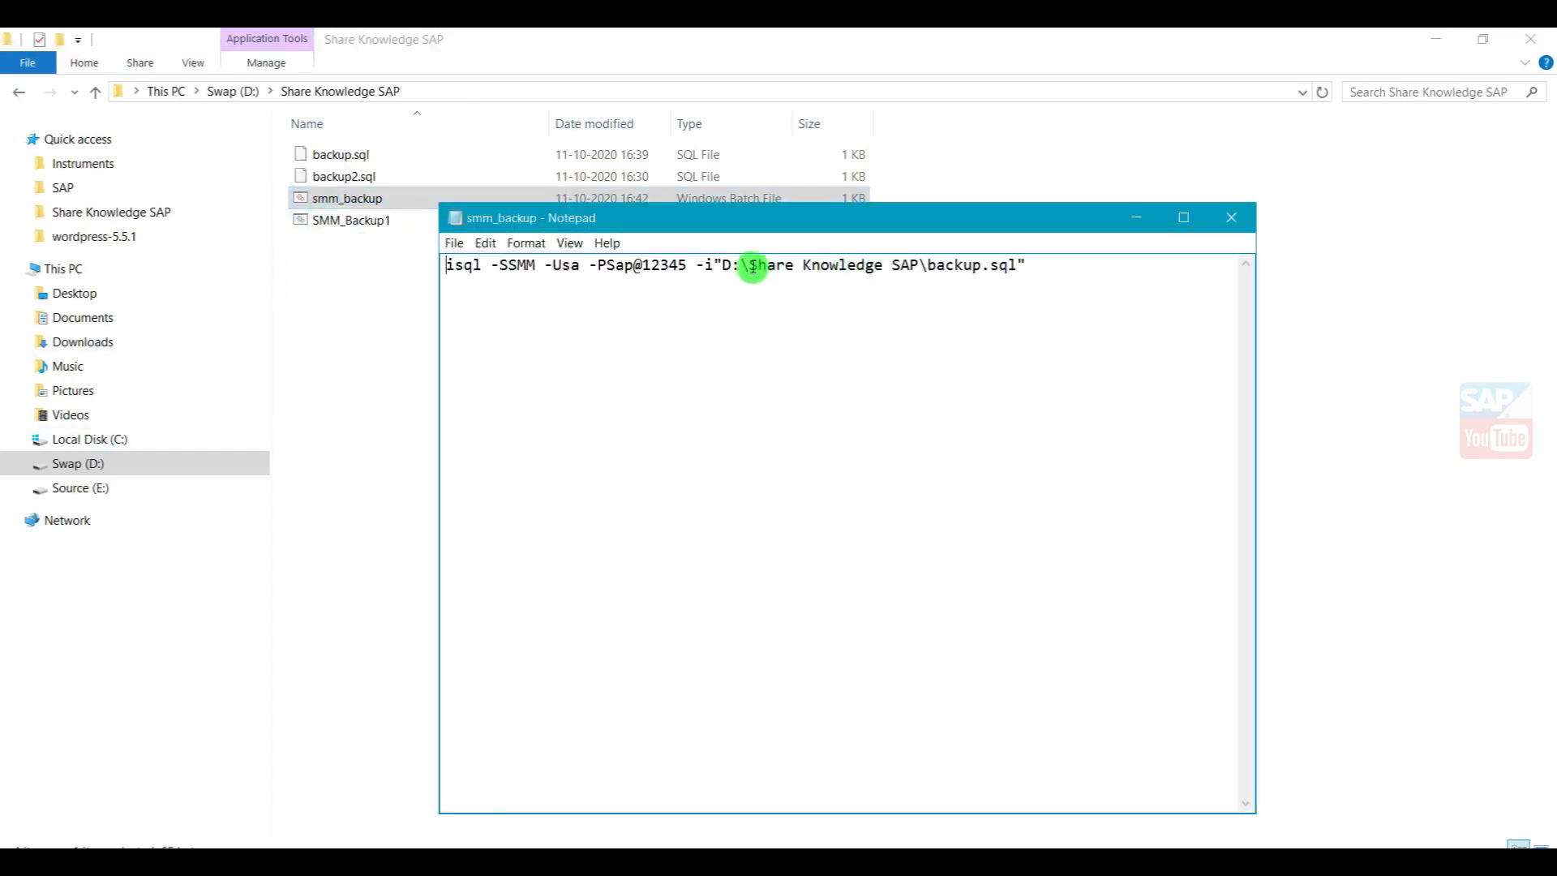
{"action": "left_click", "coordinate": [369, 367]}
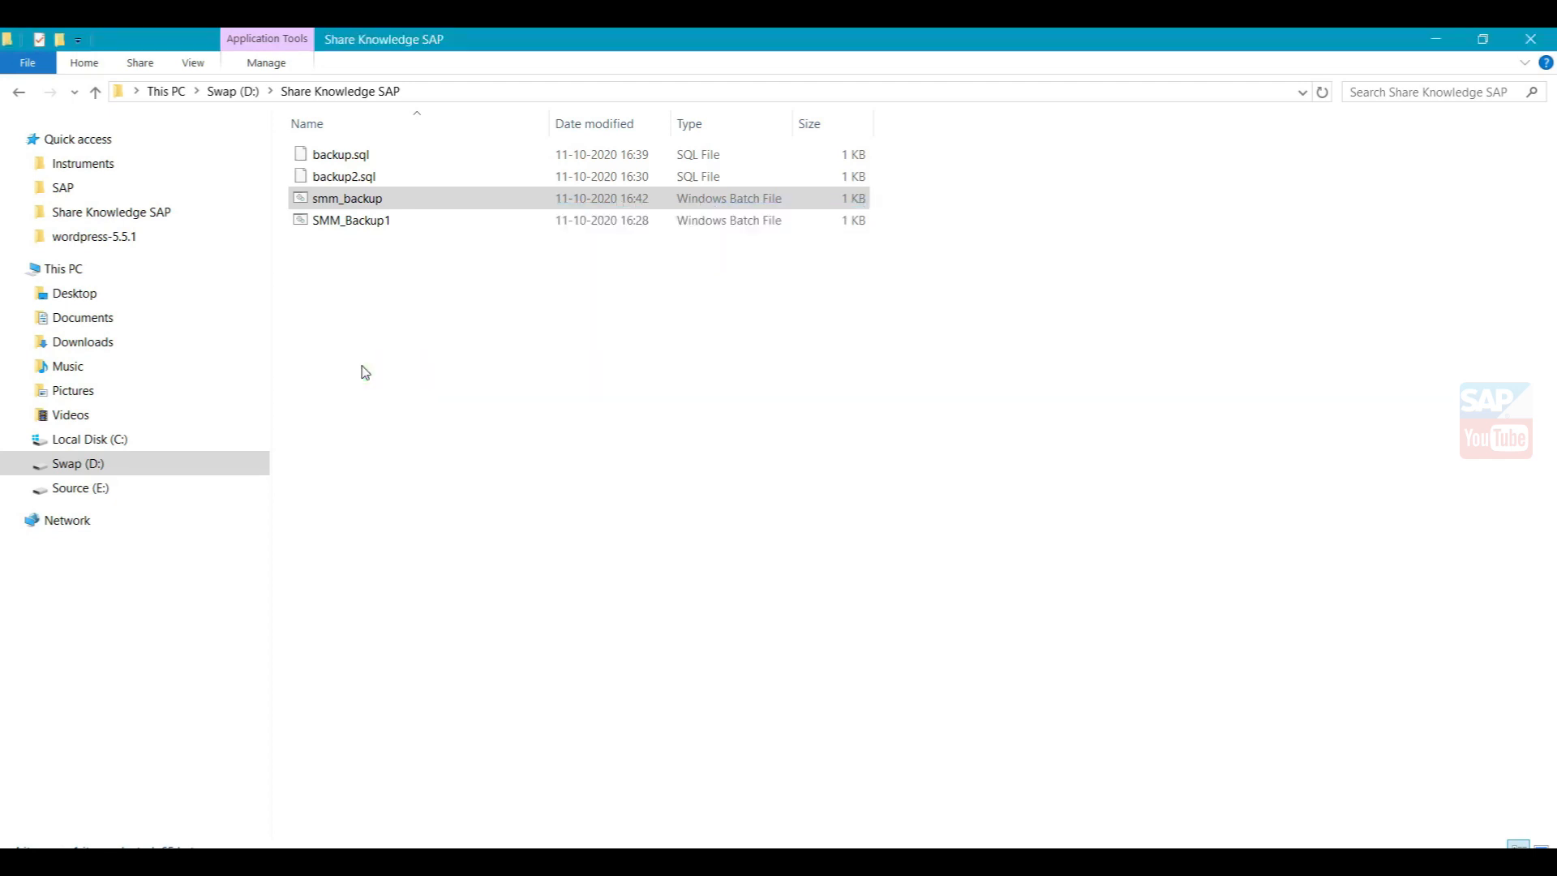
Step: Open backup.sql to review its database dump statements, close it, and select the smm_backup batch file
{"action": "left_click", "coordinate": [350, 158]}
{"action": "right_click", "coordinate": [350, 158]}
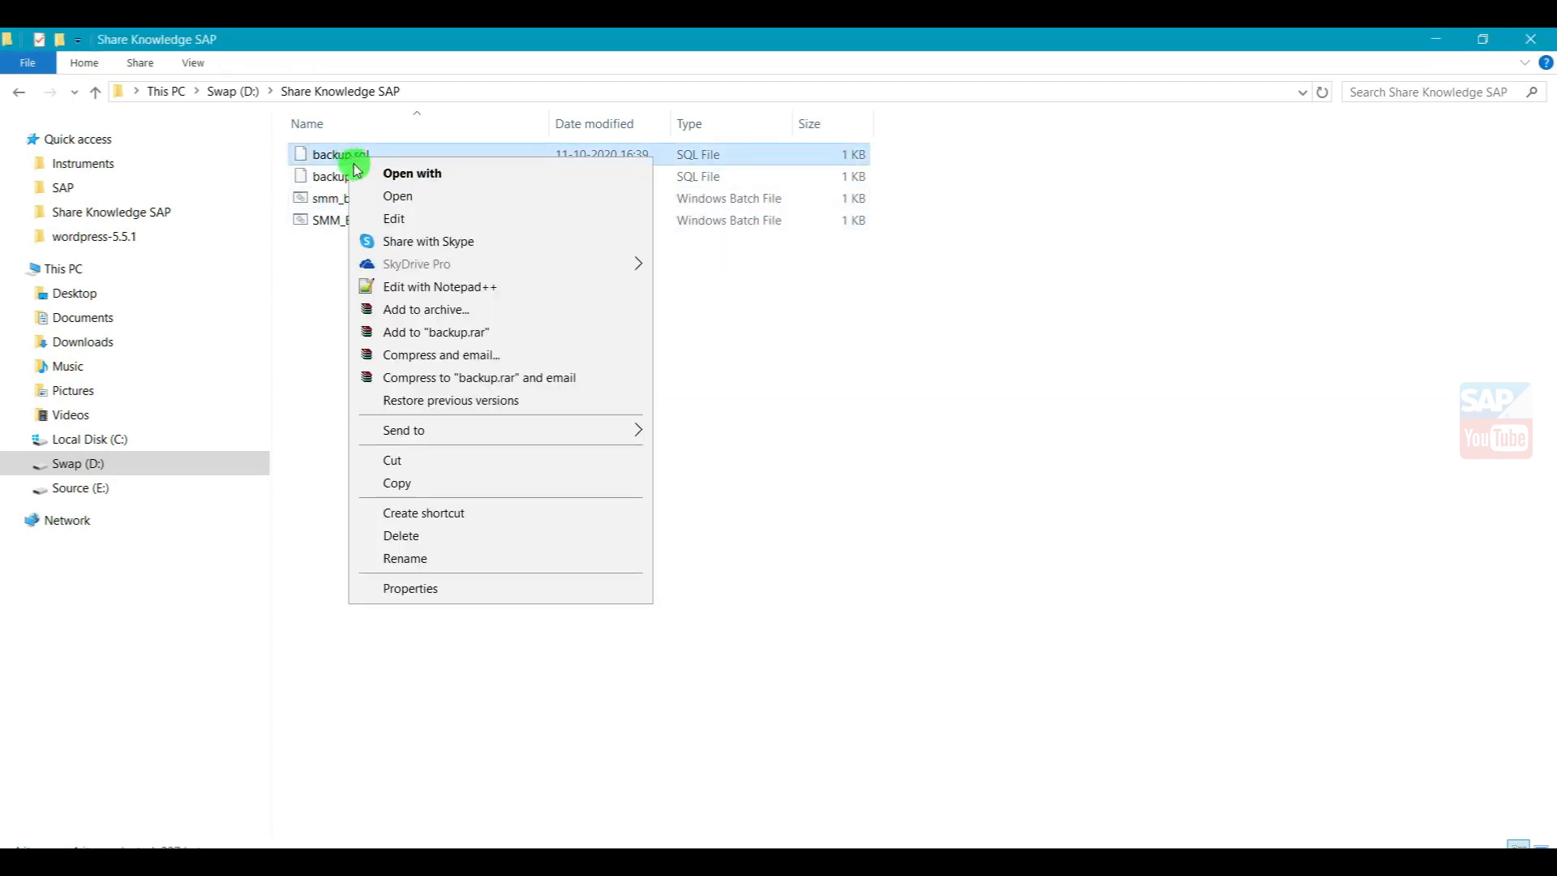
{"action": "left_click", "coordinate": [373, 195]}
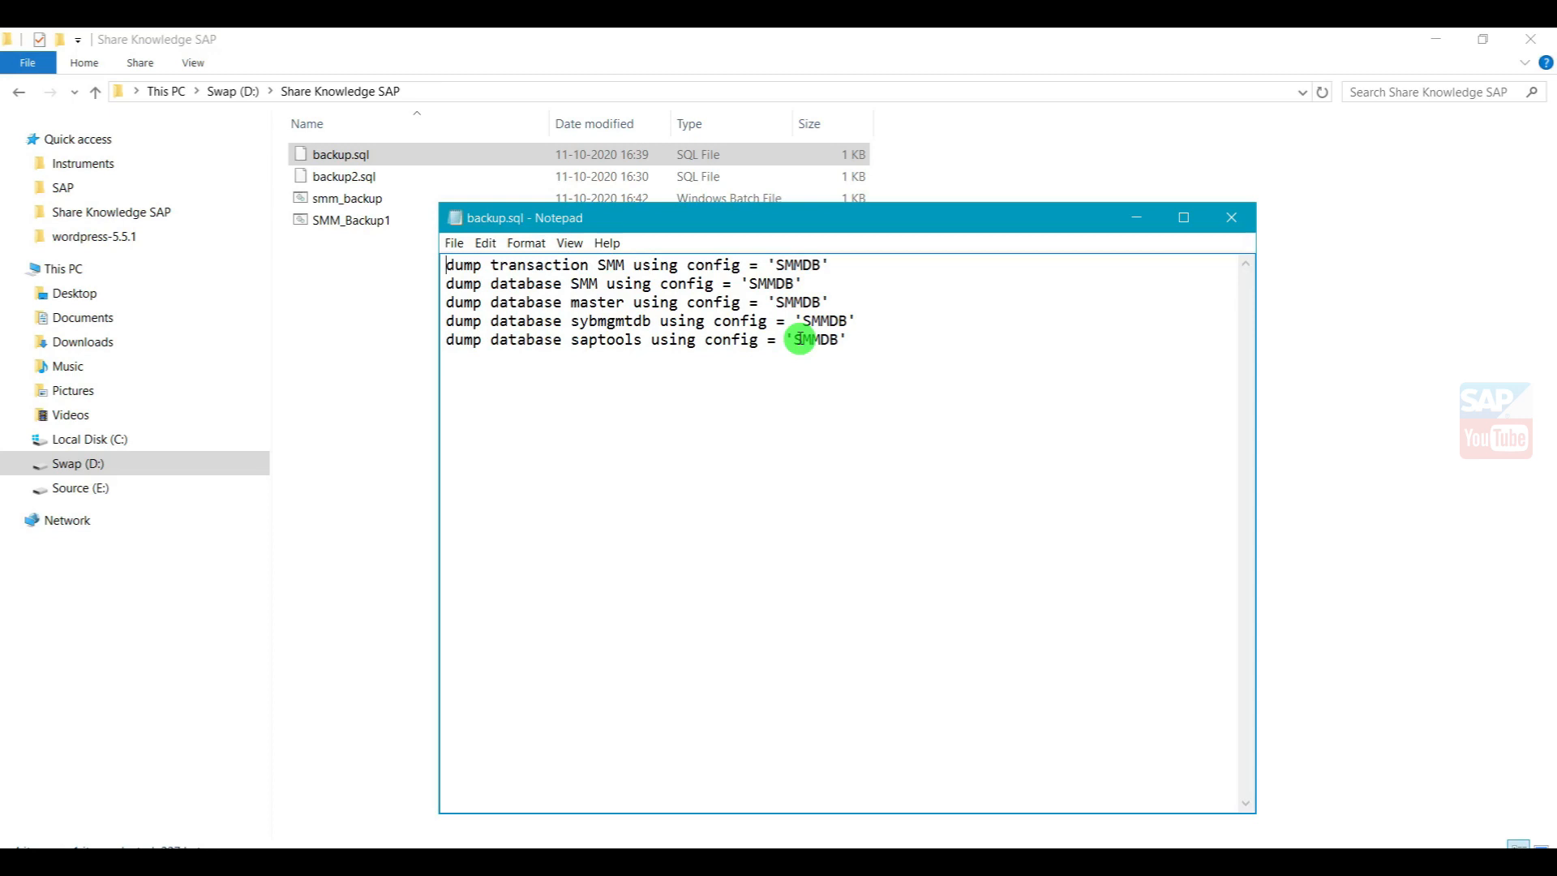
{"action": "left_click", "coordinate": [353, 198]}
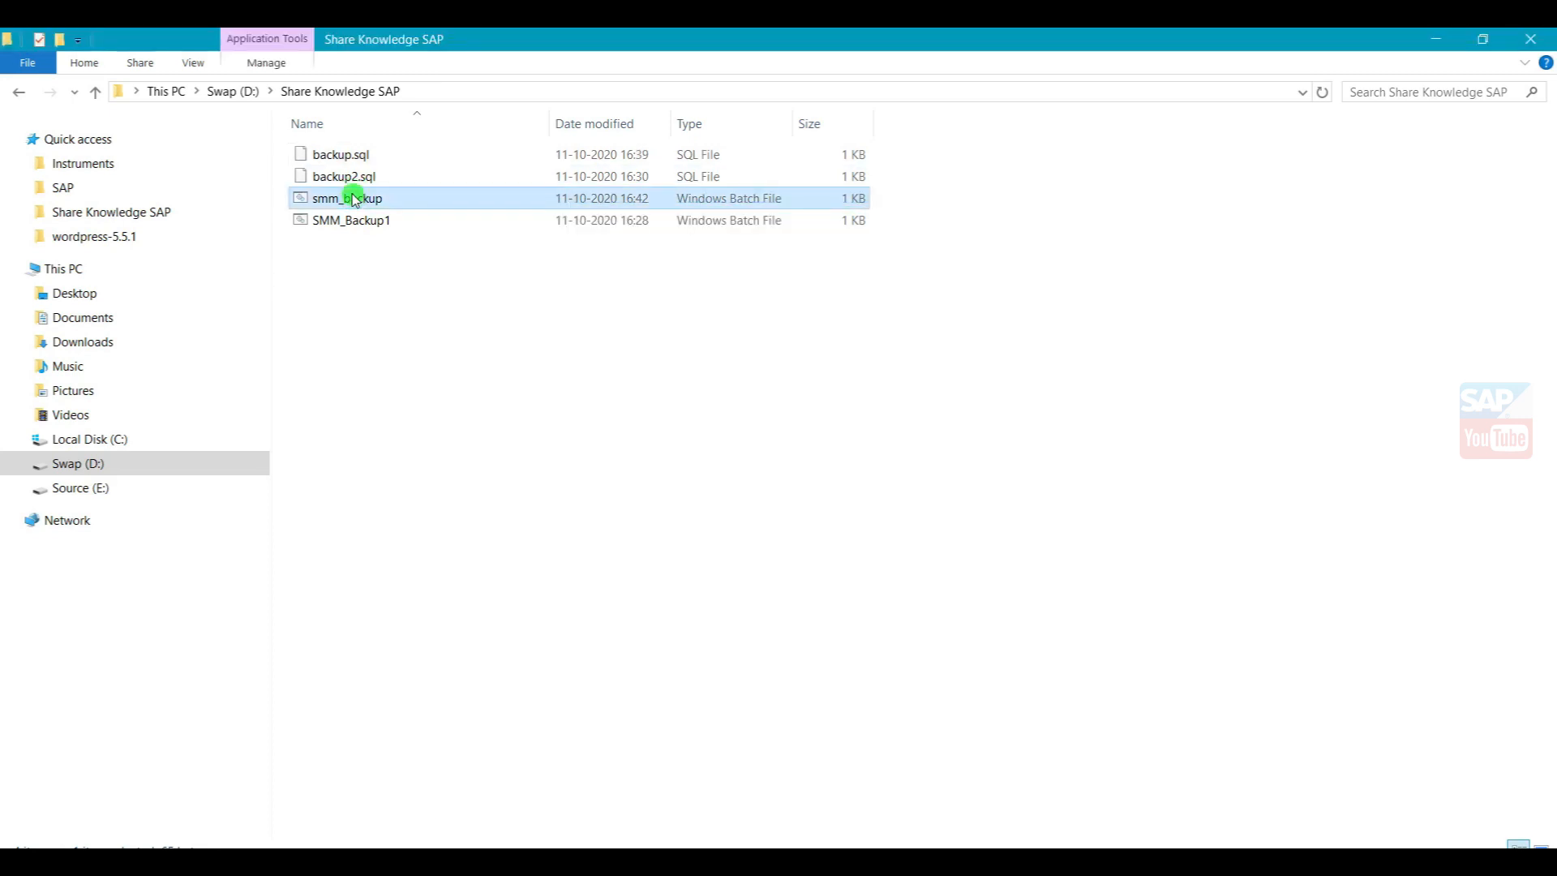